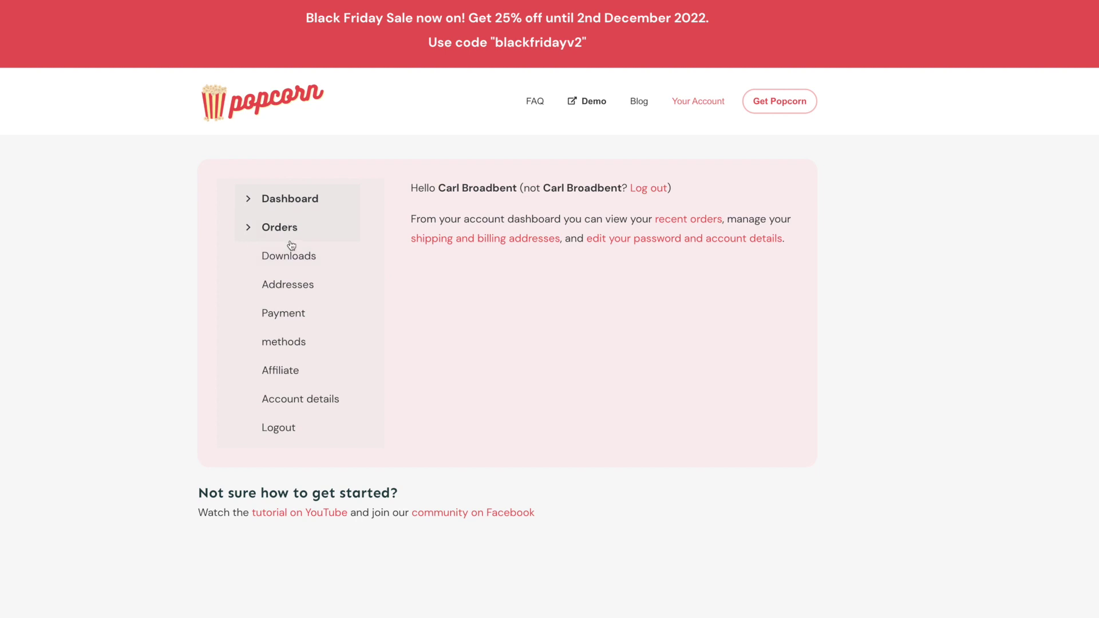
# Download the Popcorn 2 theme from the account's downloads.
pyautogui.click(291, 265)
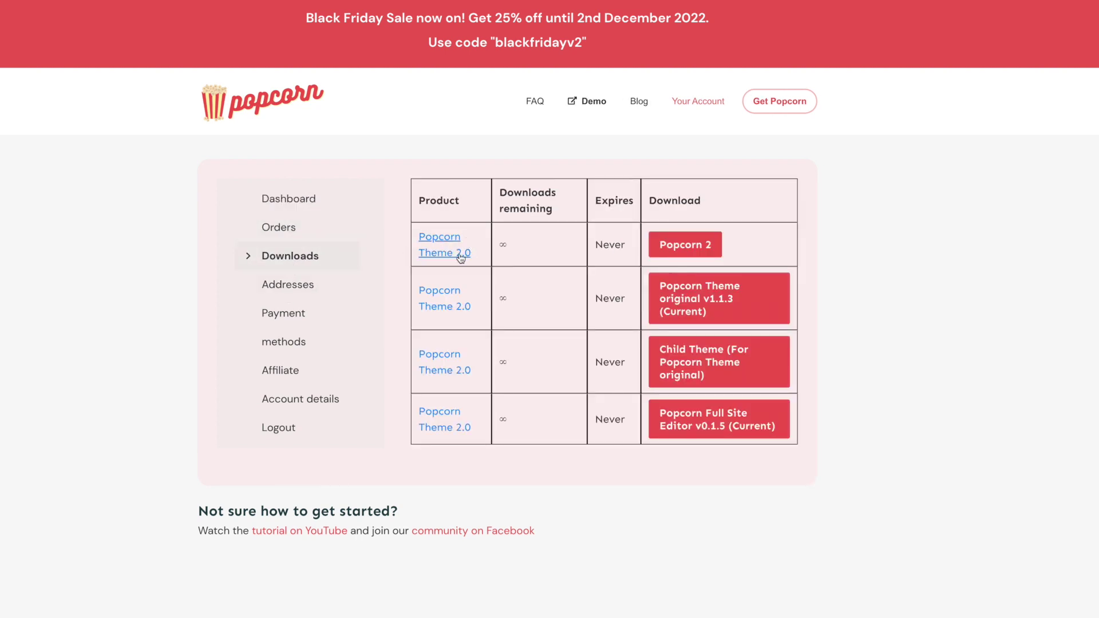
pyautogui.click(675, 253)
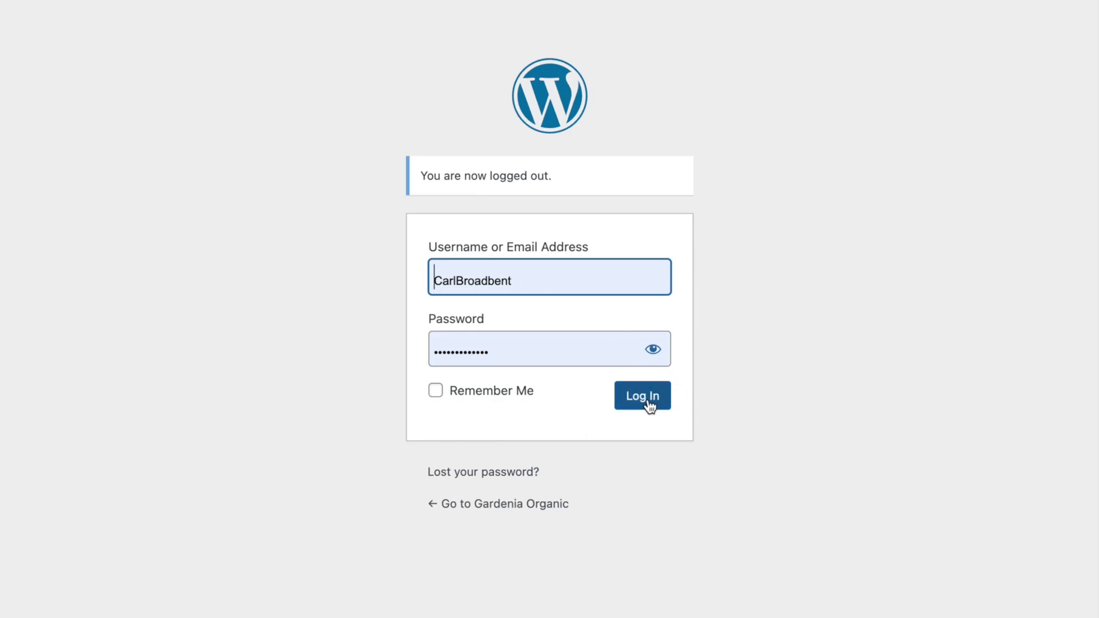
# Log in to the Gardenia Organic WordPress site with the prefilled credentials and open the installed themes.
pyautogui.click(646, 399)
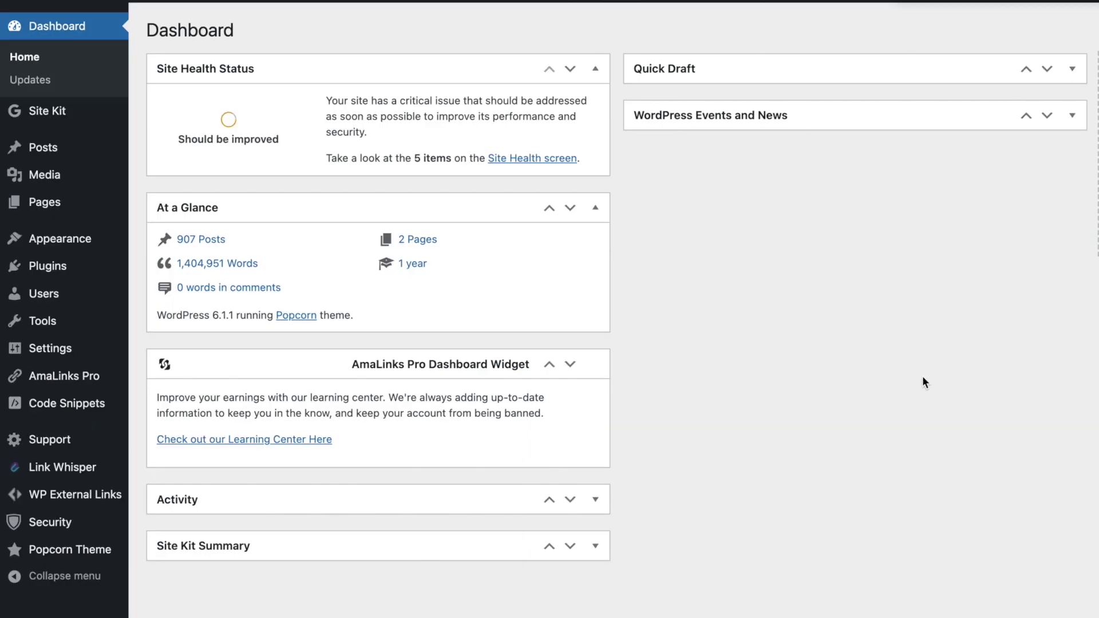
pyautogui.moveTo(78, 244)
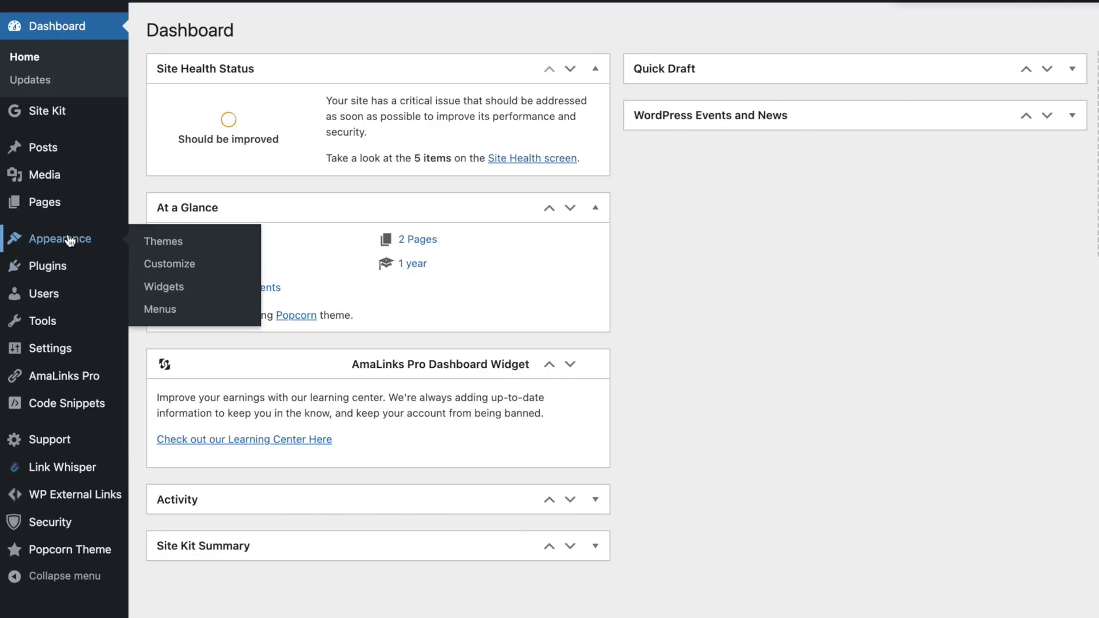
pyautogui.click(166, 244)
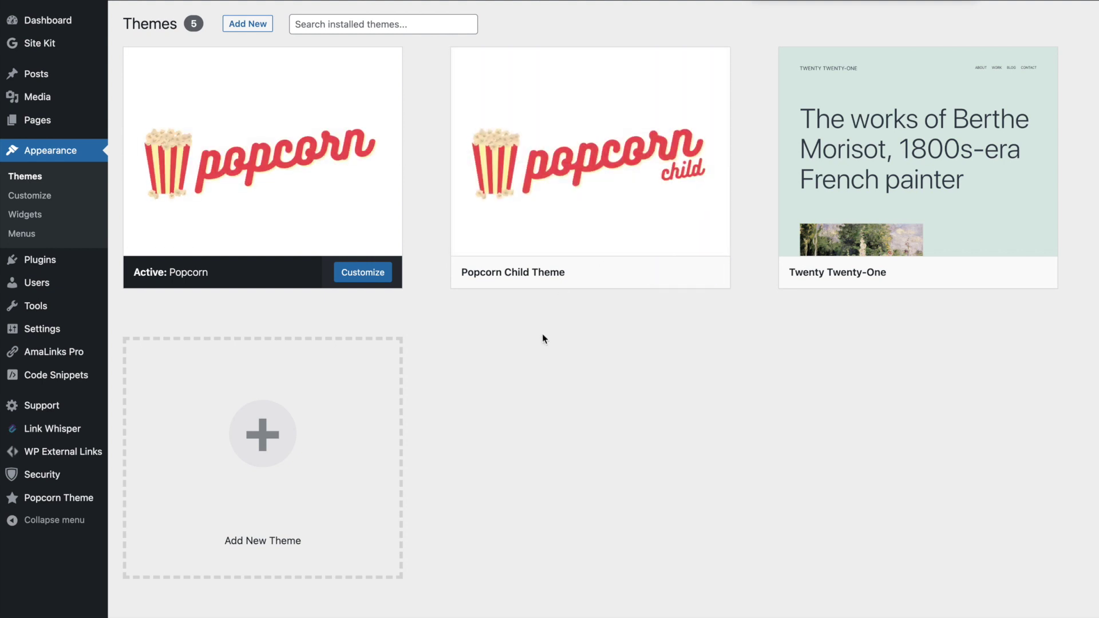
# Upload and install the theme from popcorn2-1wf095 (1).zip and activate it.
pyautogui.click(259, 26)
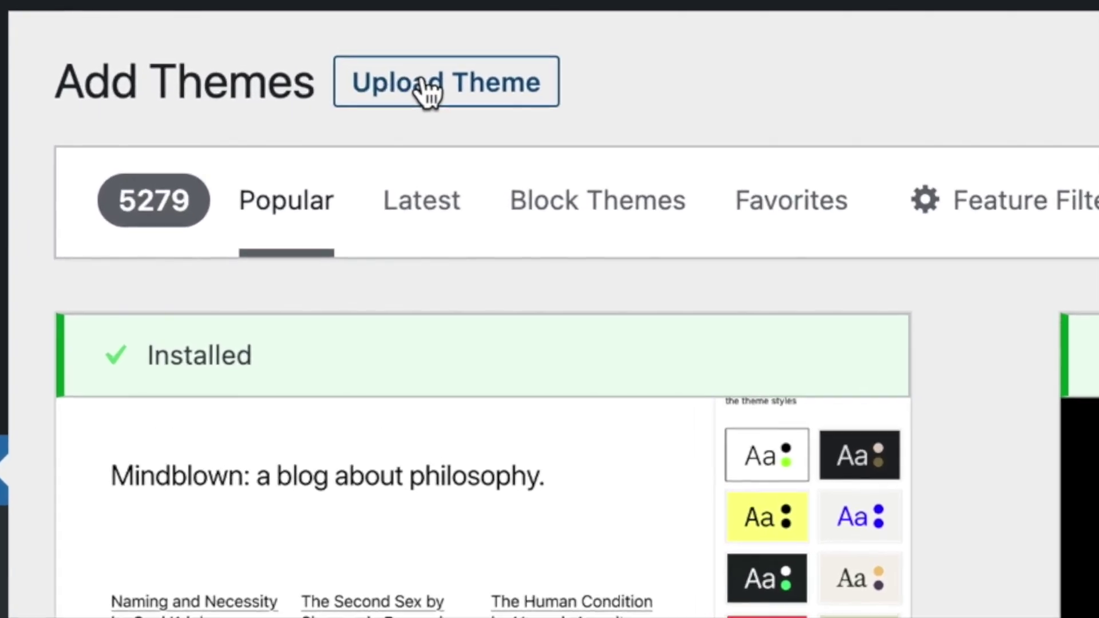
pyautogui.click(424, 86)
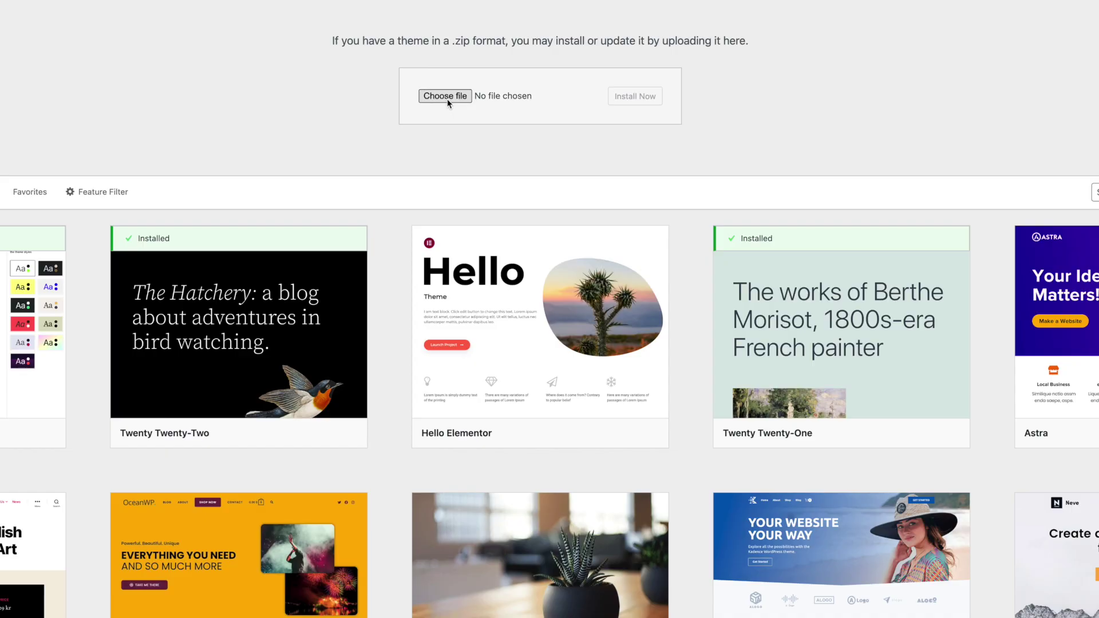
pyautogui.click(298, 259)
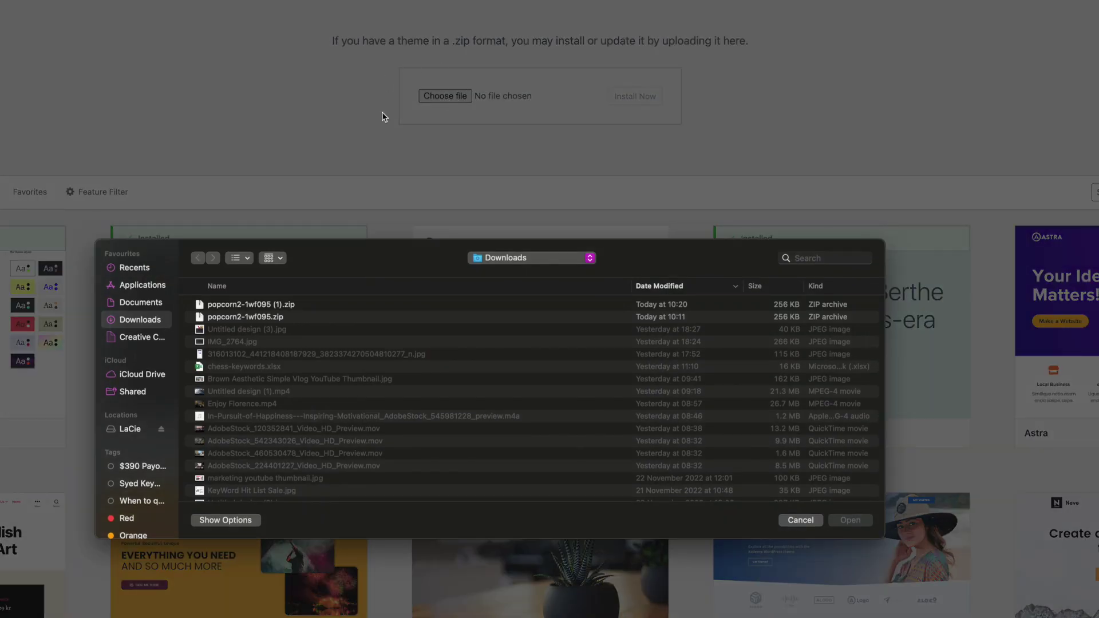
pyautogui.click(263, 308)
pyautogui.click(851, 519)
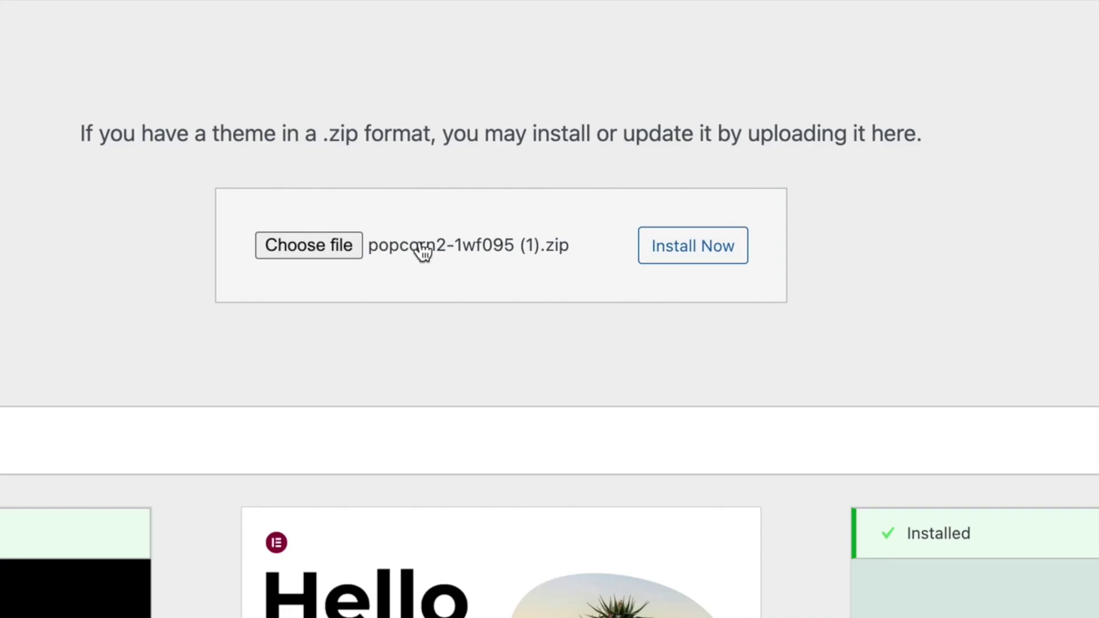
pyautogui.click(690, 258)
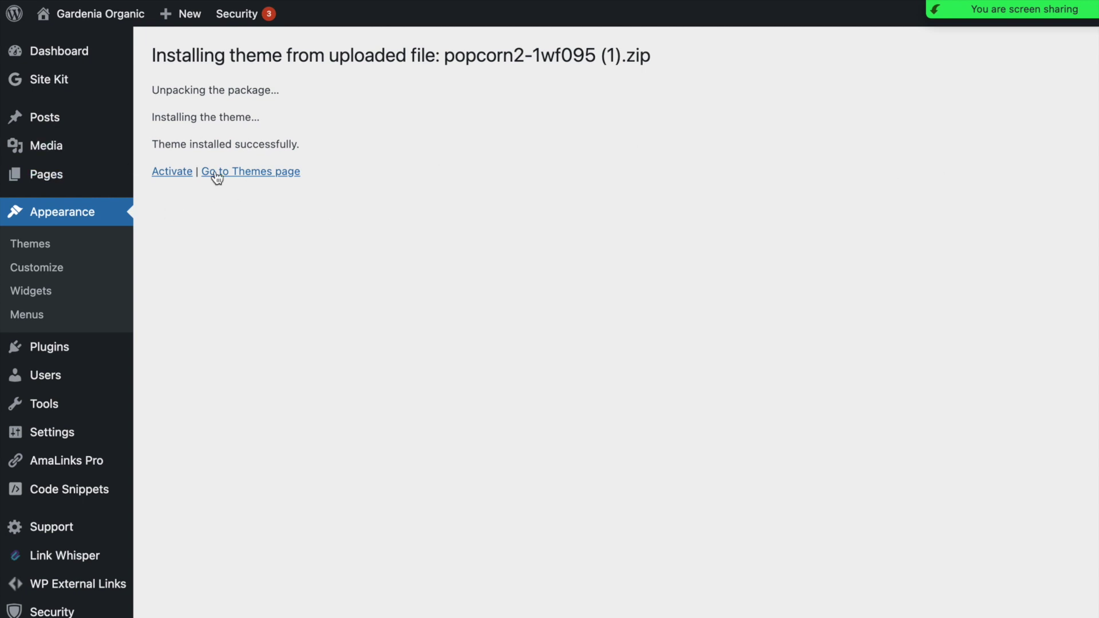
pyautogui.click(175, 172)
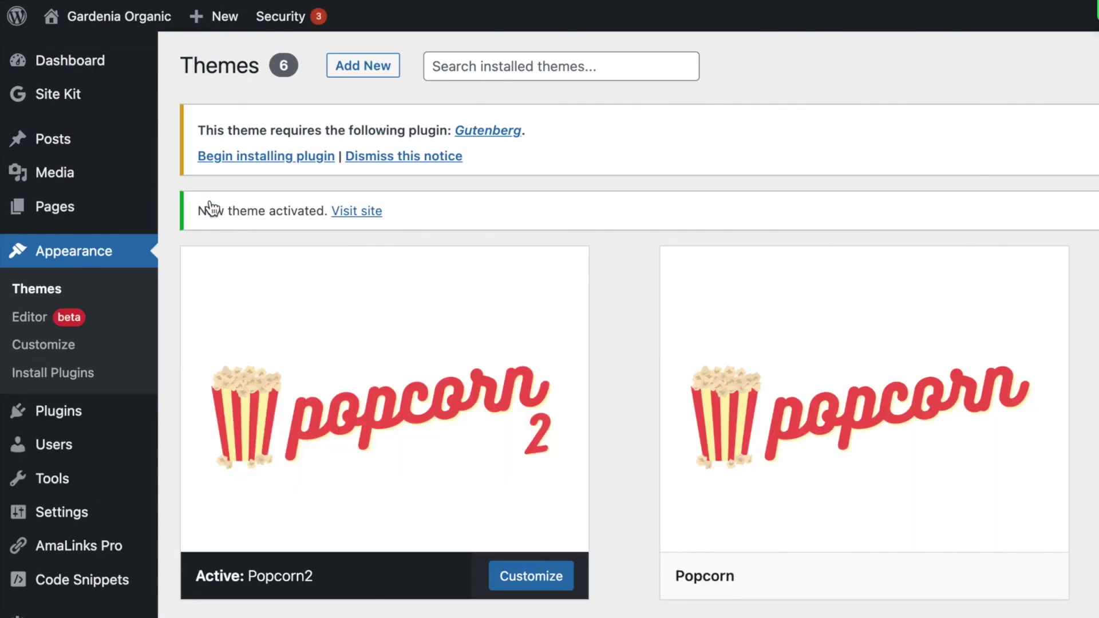
pyautogui.moveTo(441, 412)
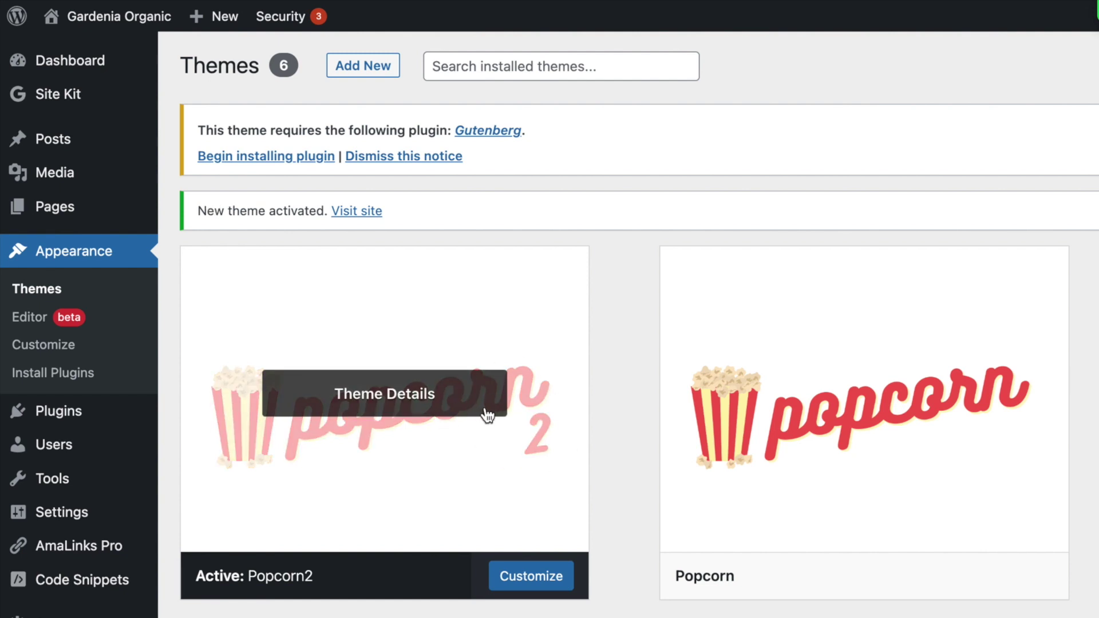
# Install and activate the Gutenberg plugin that the Popcorn2 theme requires.
pyautogui.moveTo(198, 133); pyautogui.dragTo(528, 139)
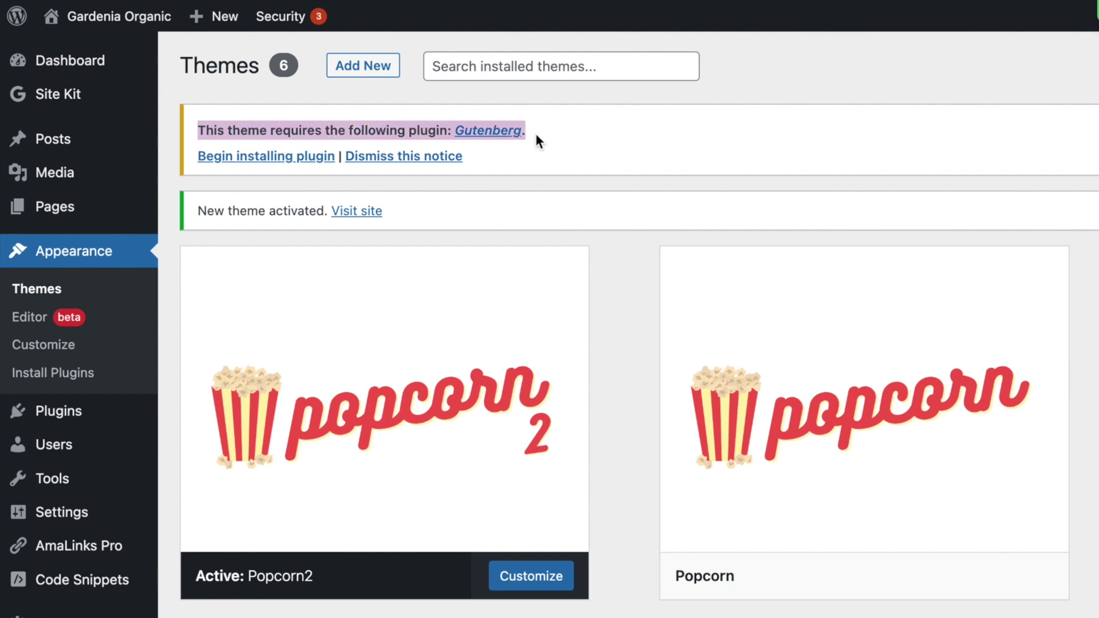
pyautogui.click(298, 160)
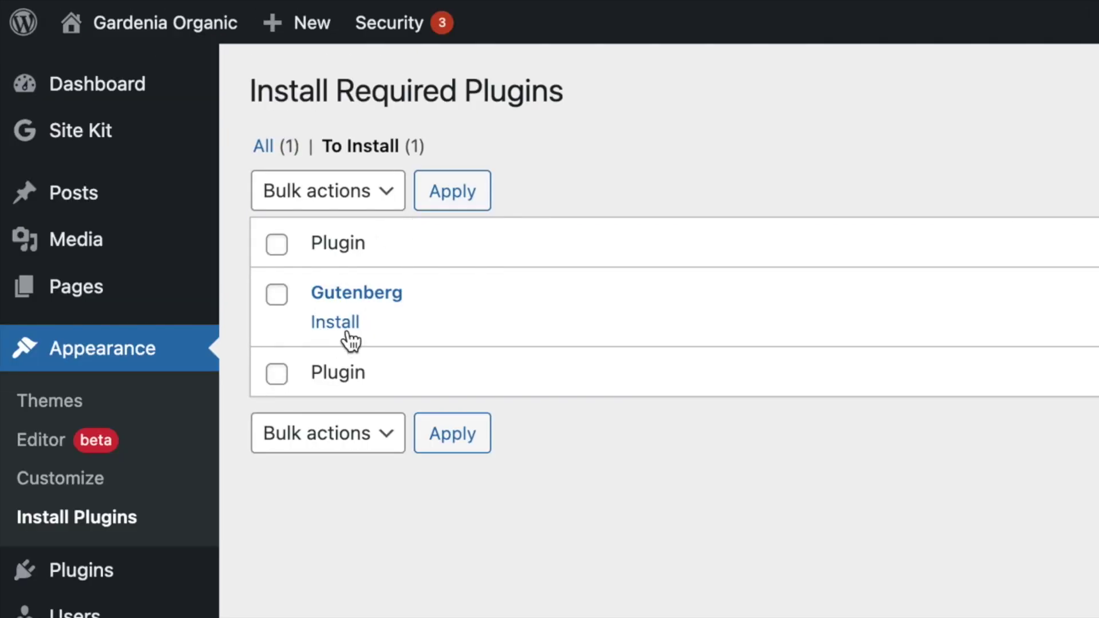
pyautogui.click(342, 326)
pyautogui.click(458, 439)
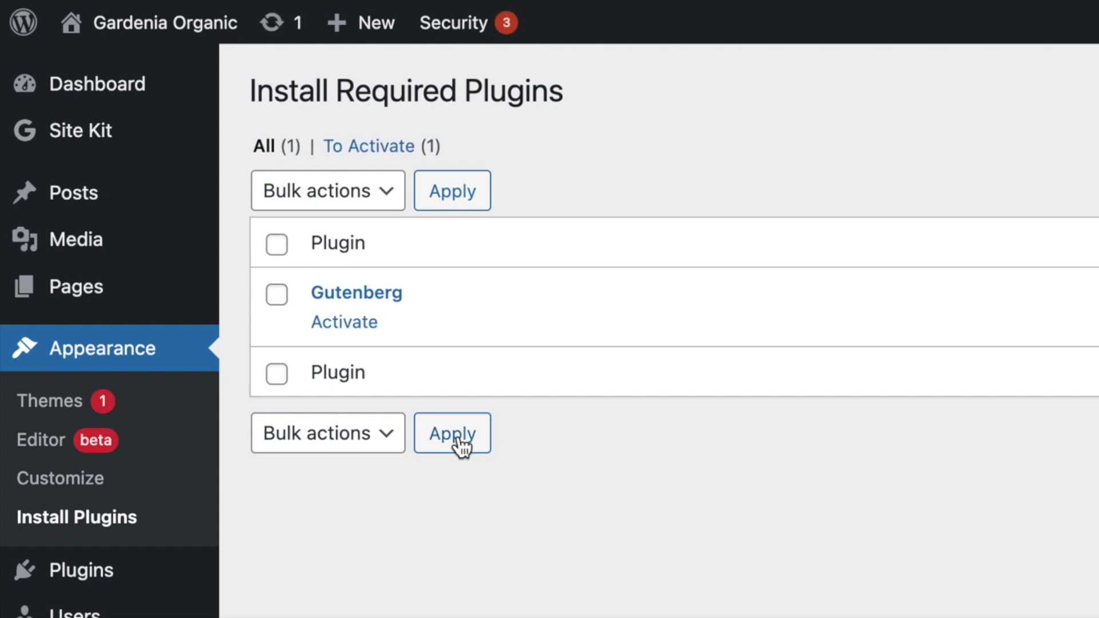
pyautogui.click(347, 331)
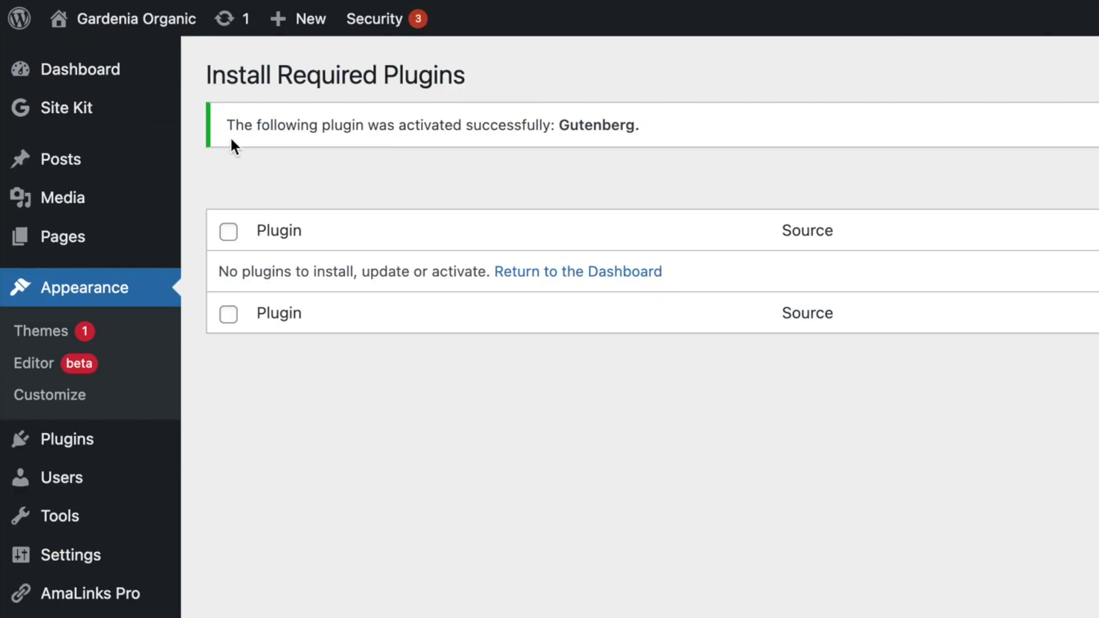
pyautogui.moveTo(226, 125); pyautogui.dragTo(642, 127)
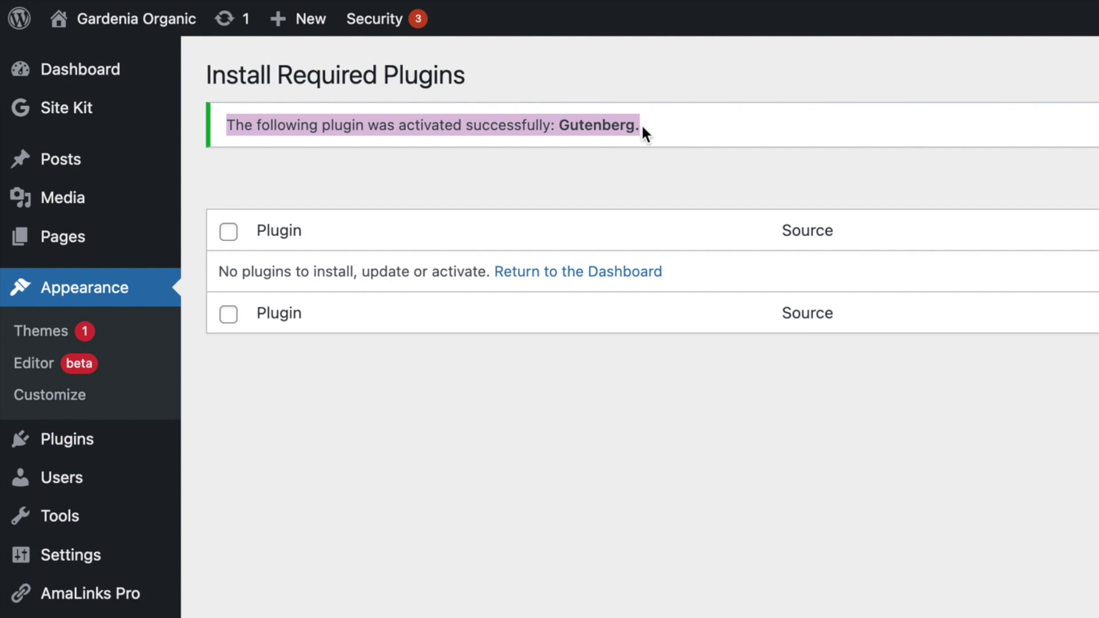
pyautogui.click(278, 395)
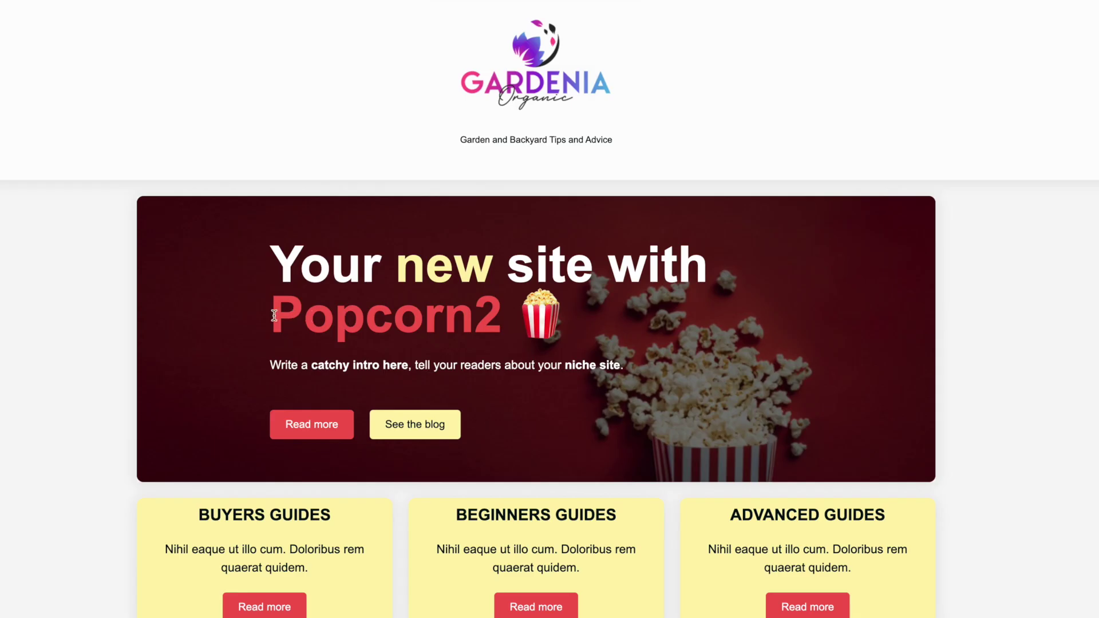
# Examine the site's front page with the new theme, including the hero heading, guide boxes and header tagline.
pyautogui.moveTo(272, 315); pyautogui.dragTo(566, 315)
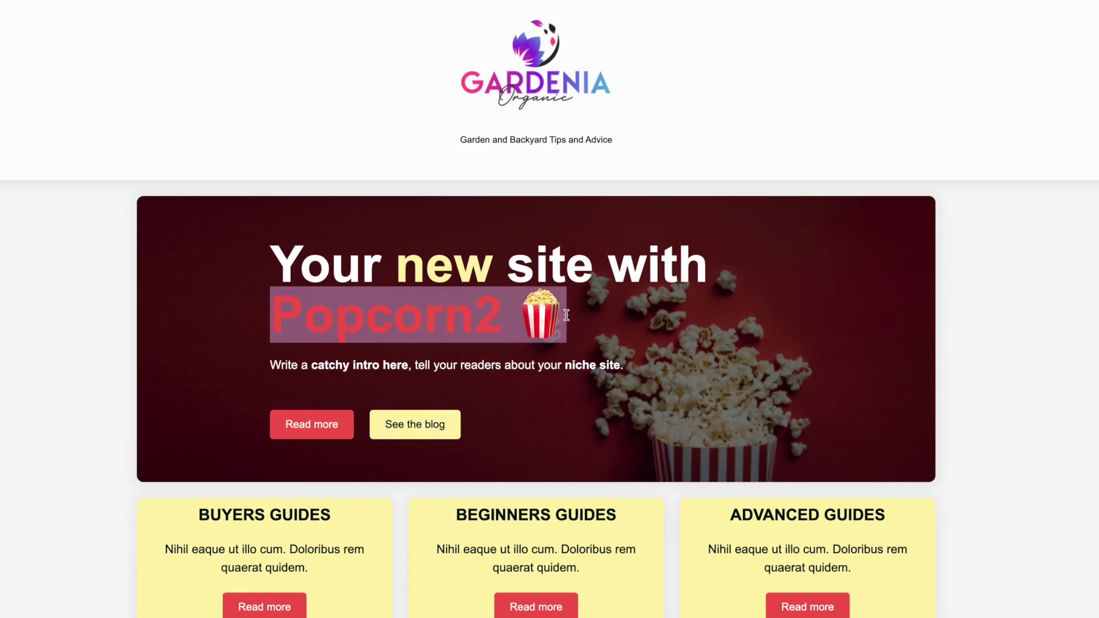
pyautogui.click(981, 309)
pyautogui.scroll(-4, 500, 402)
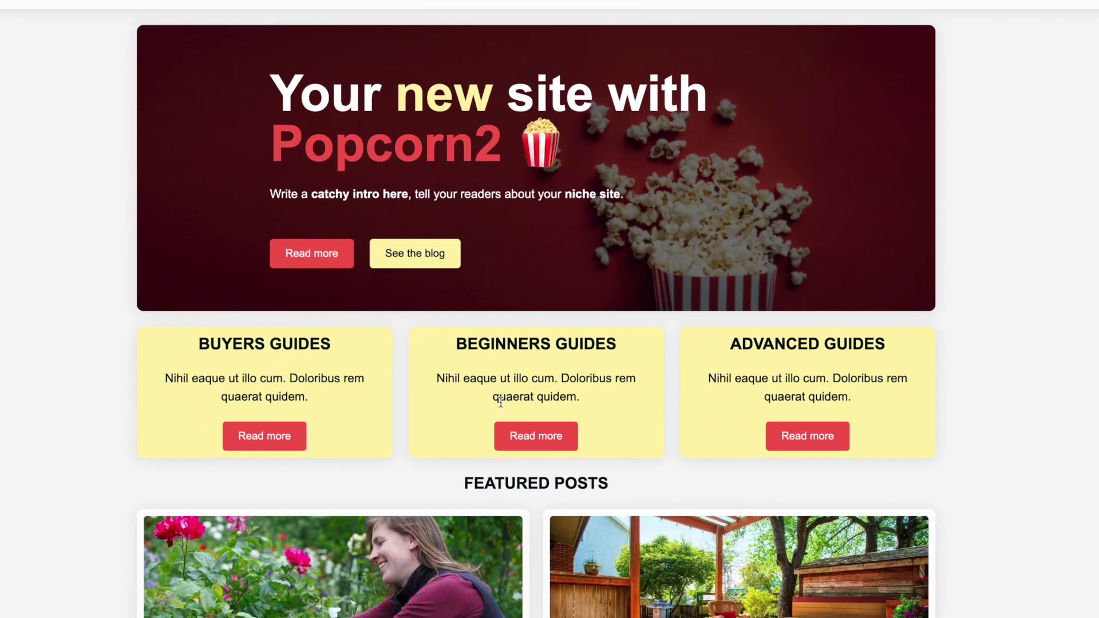
pyautogui.scroll(4, 500, 401)
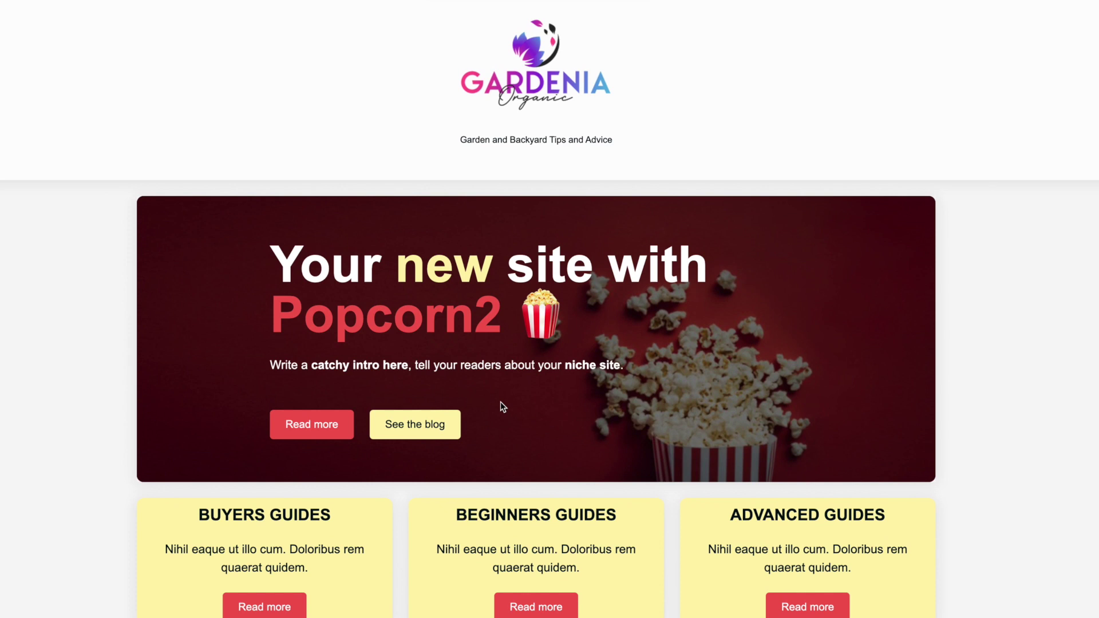
pyautogui.moveTo(543, 90)
pyautogui.moveTo(460, 139); pyautogui.dragTo(617, 143)
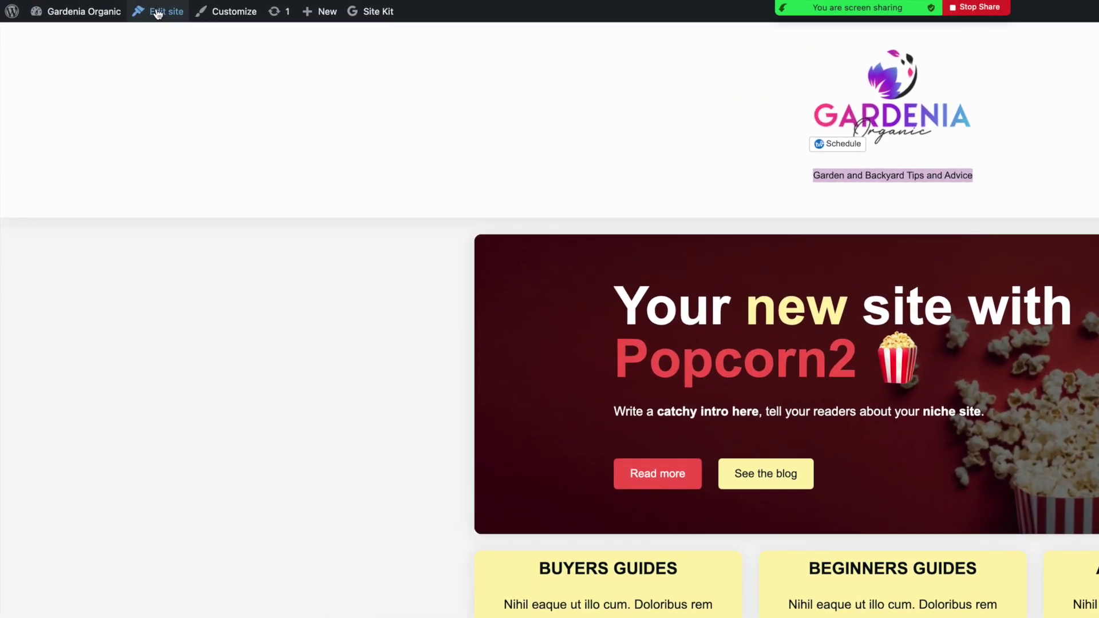
# Open the front page in the site editor and enable "Always open list view" in the editor preferences.
pyautogui.click(207, 17)
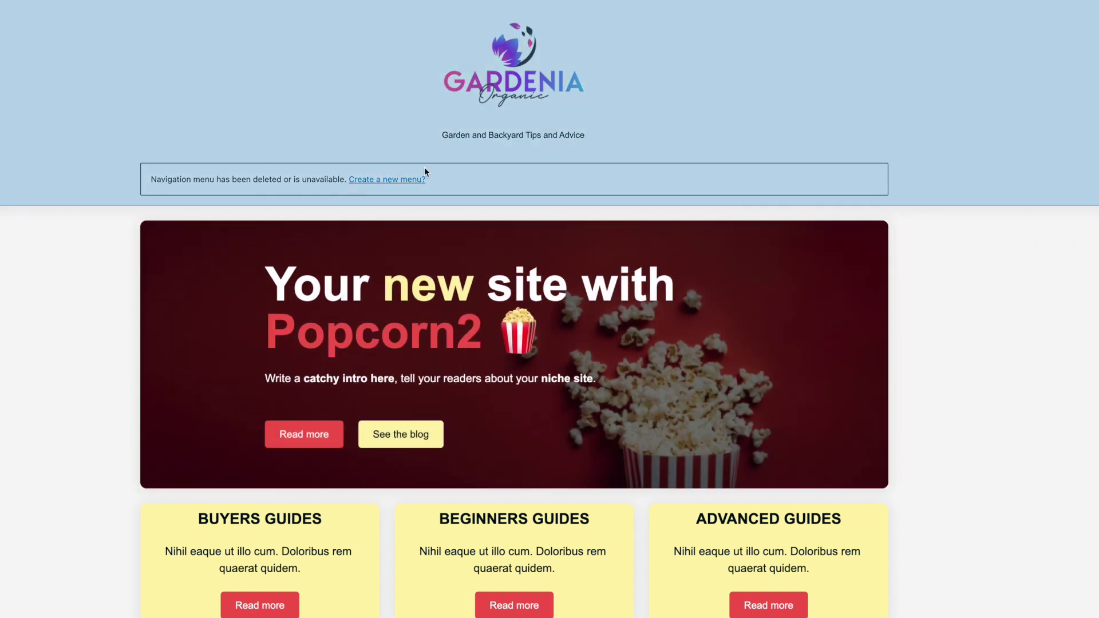
pyautogui.click(425, 169)
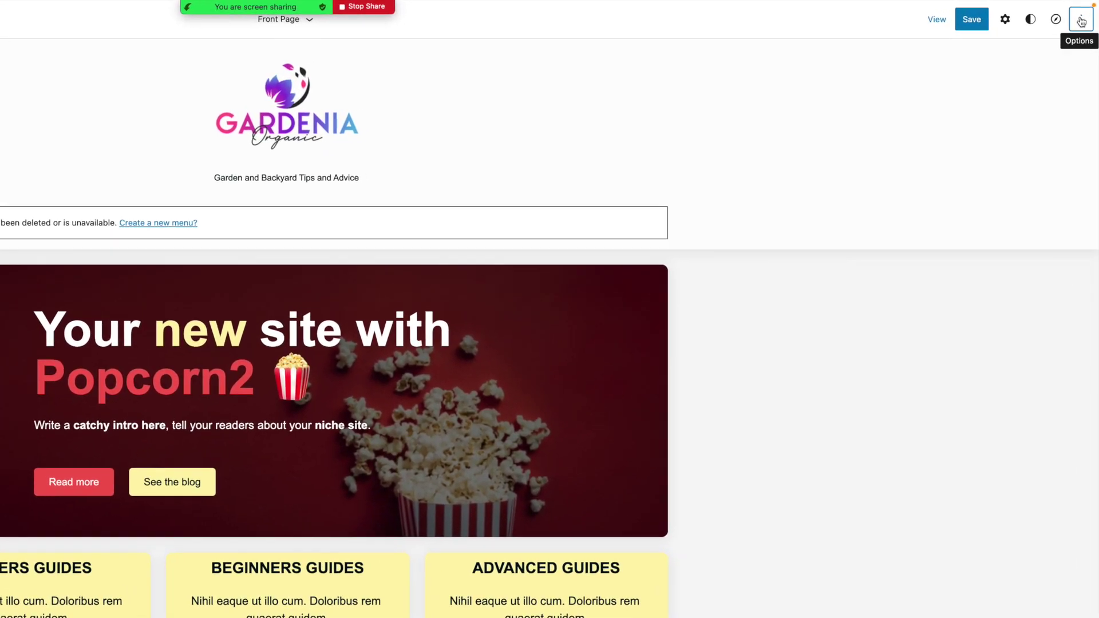
pyautogui.click(1081, 21)
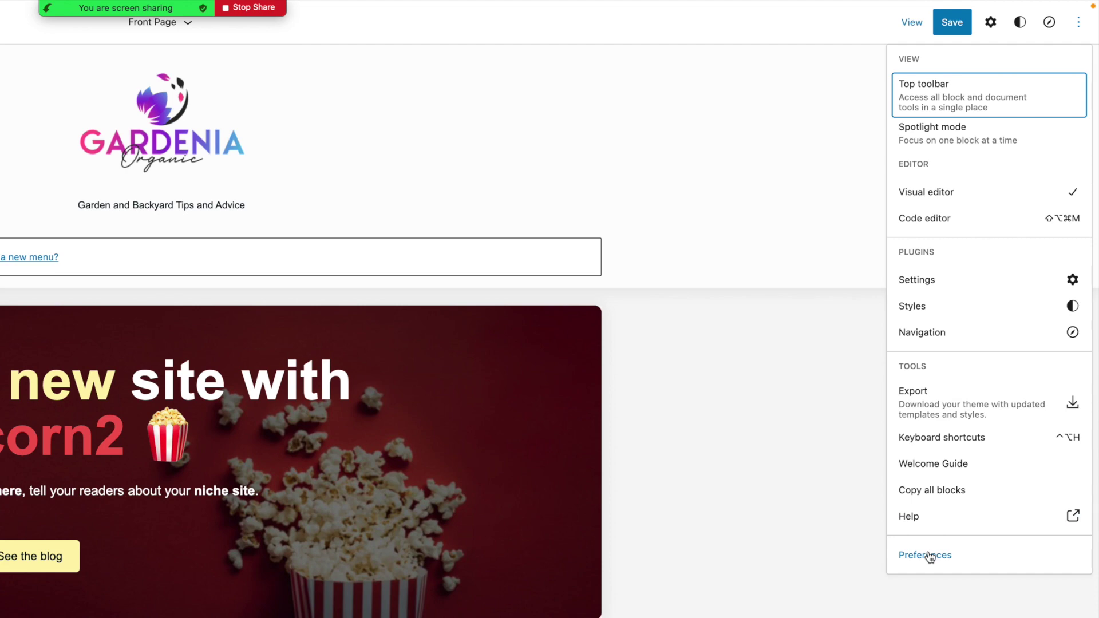
pyautogui.click(929, 556)
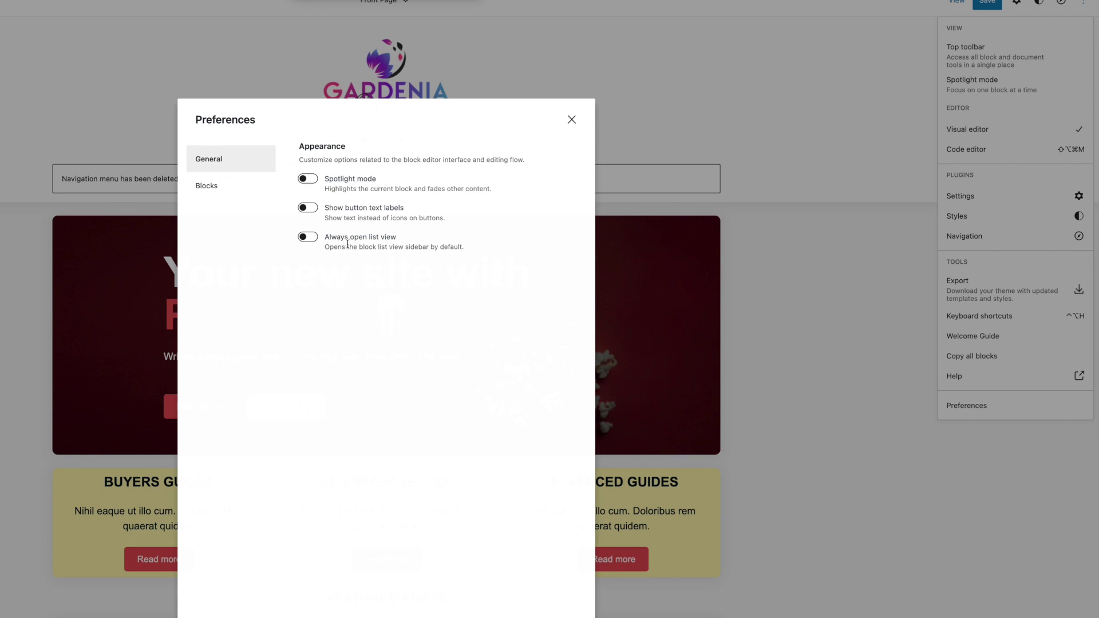
pyautogui.click(317, 238)
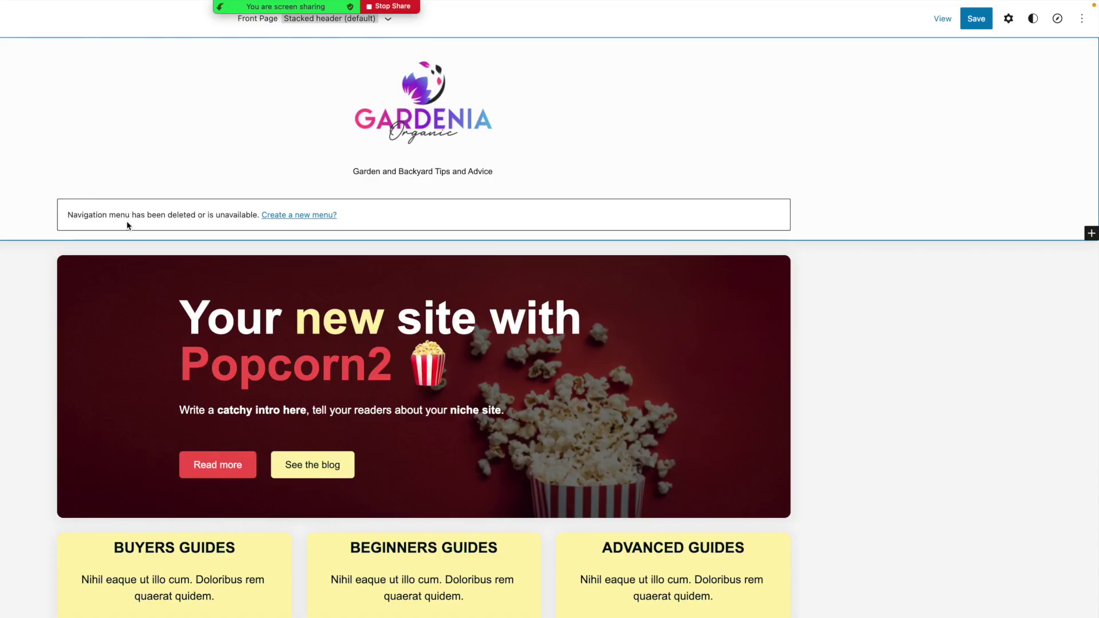
# Import the classic Top Menu into the header's navigation block and save the Stacked header and Top Menu changes.
pyautogui.click(514, 223)
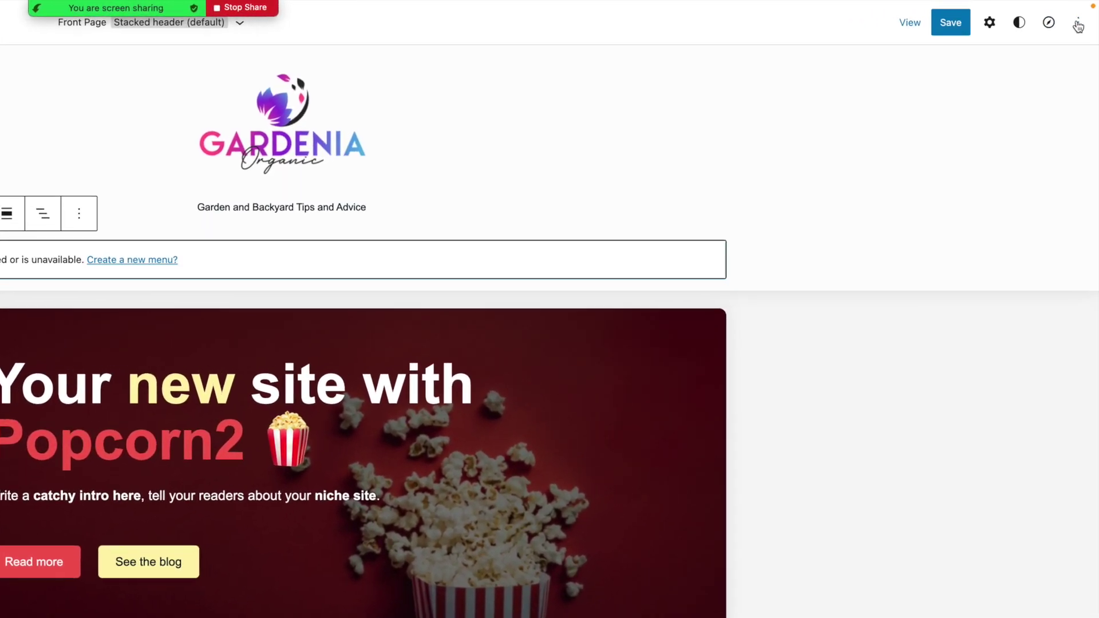
pyautogui.click(990, 22)
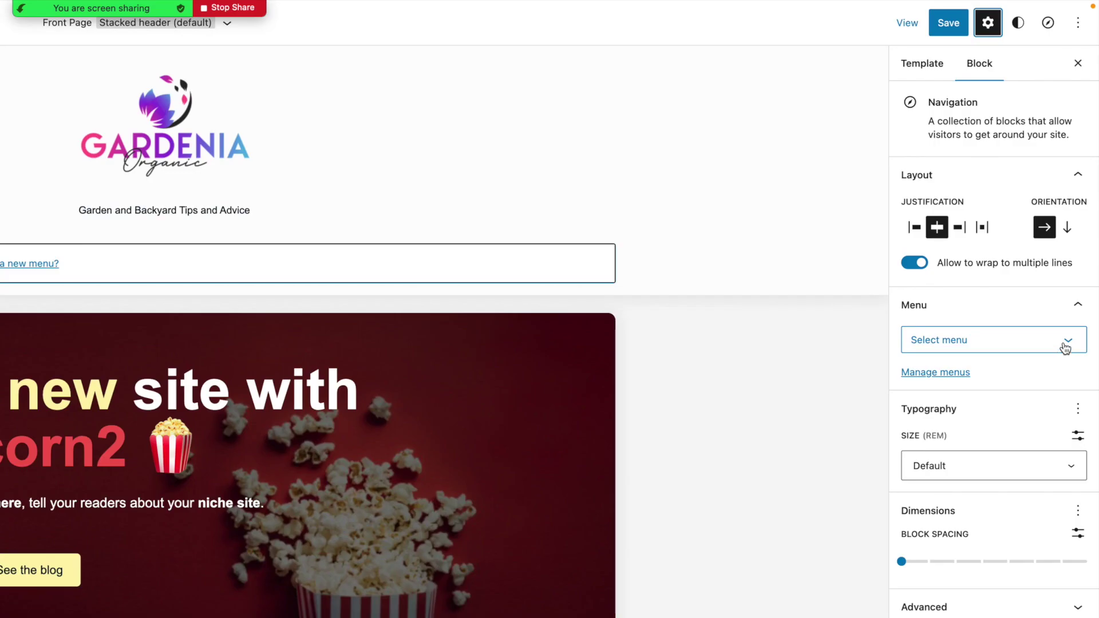
pyautogui.click(1067, 273)
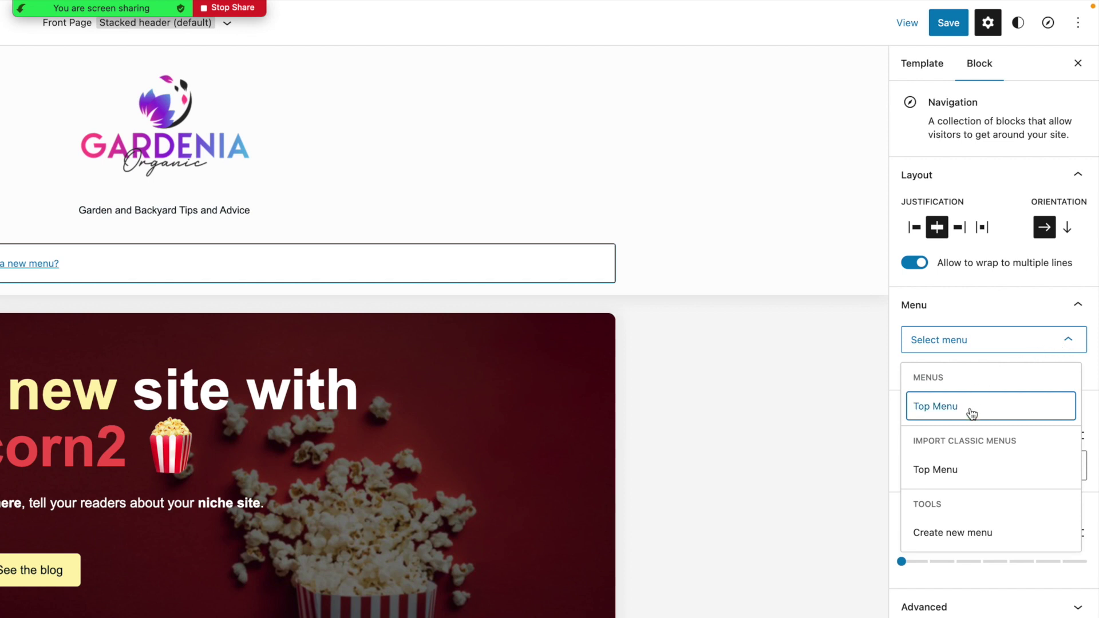
pyautogui.moveTo(1029, 439); pyautogui.dragTo(912, 445)
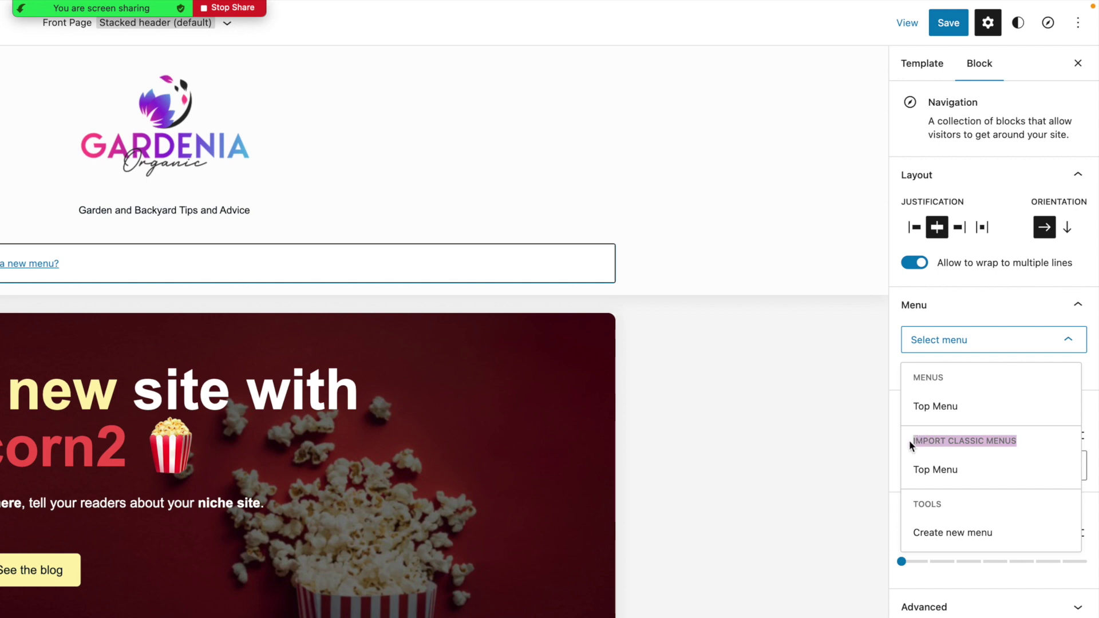
pyautogui.click(940, 472)
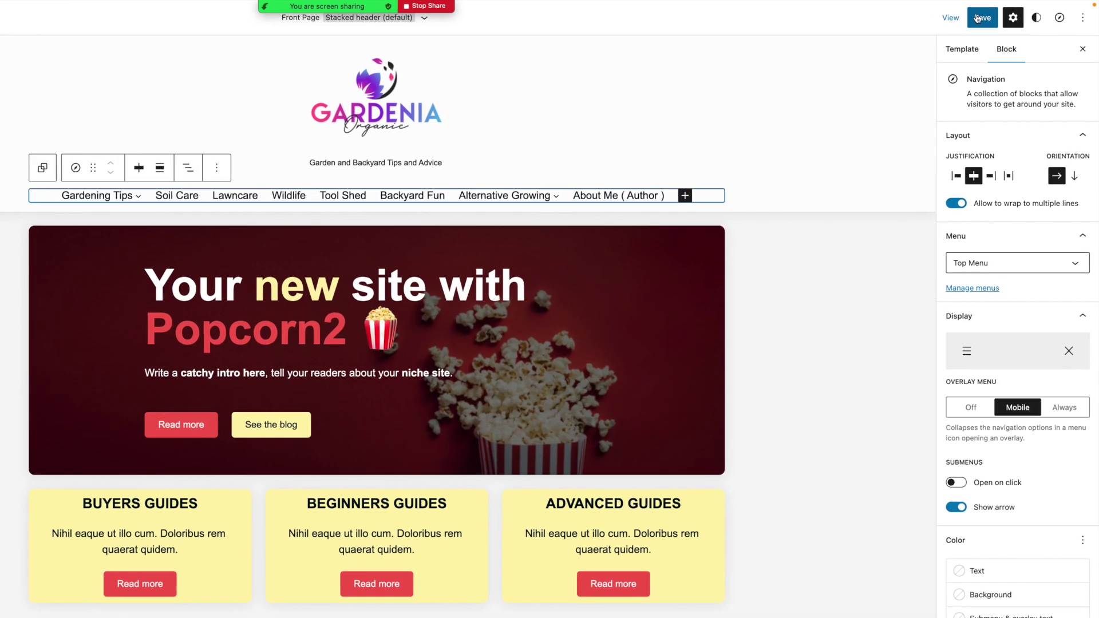
pyautogui.click(971, 19)
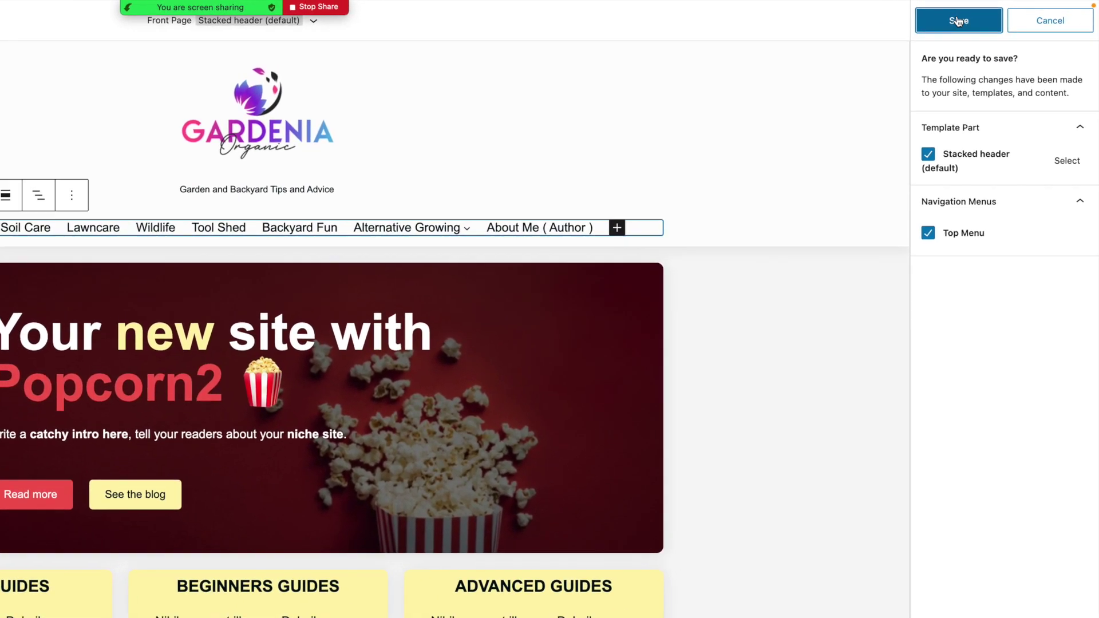
pyautogui.click(894, 30)
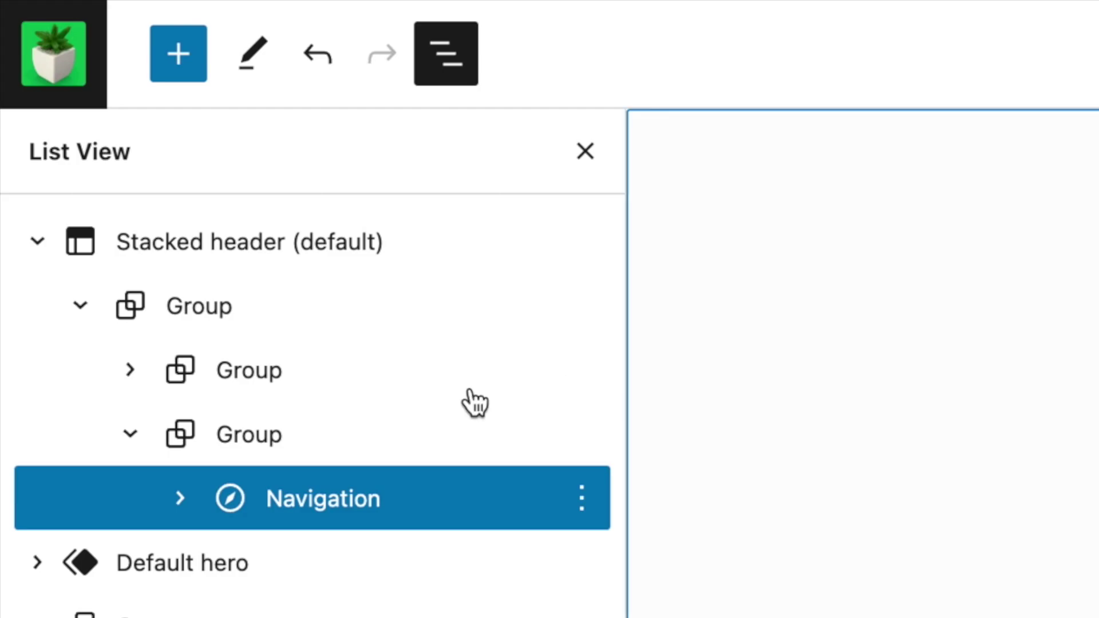
# View the live site and check the imported navigation, including the Alternative Growing submenu and the Soil Care category page.
pyautogui.click(50, 61)
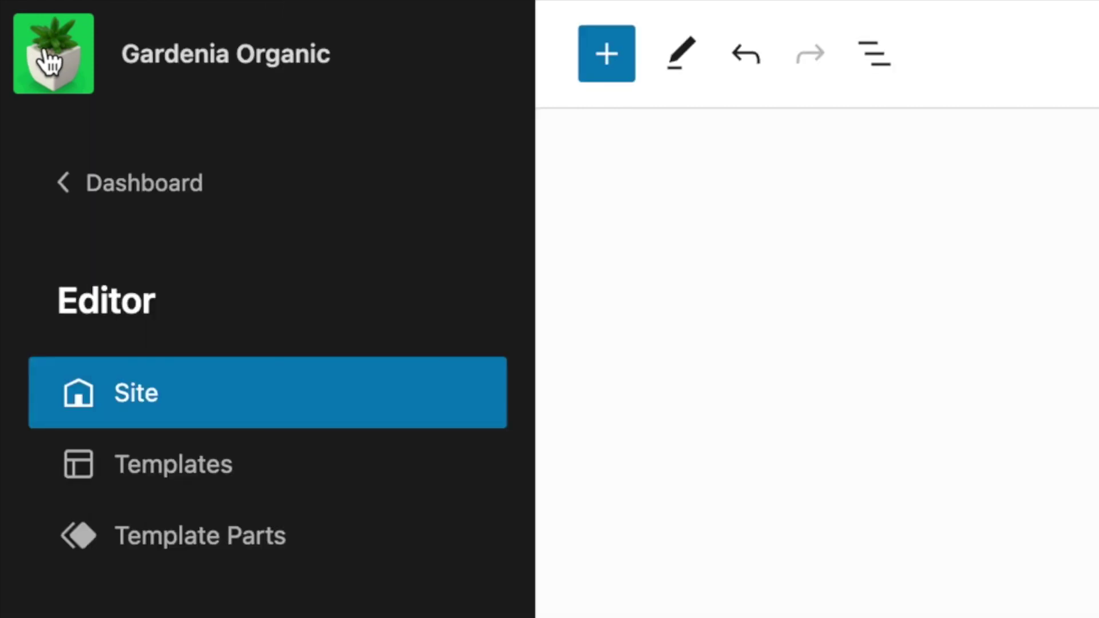
pyautogui.click(137, 192)
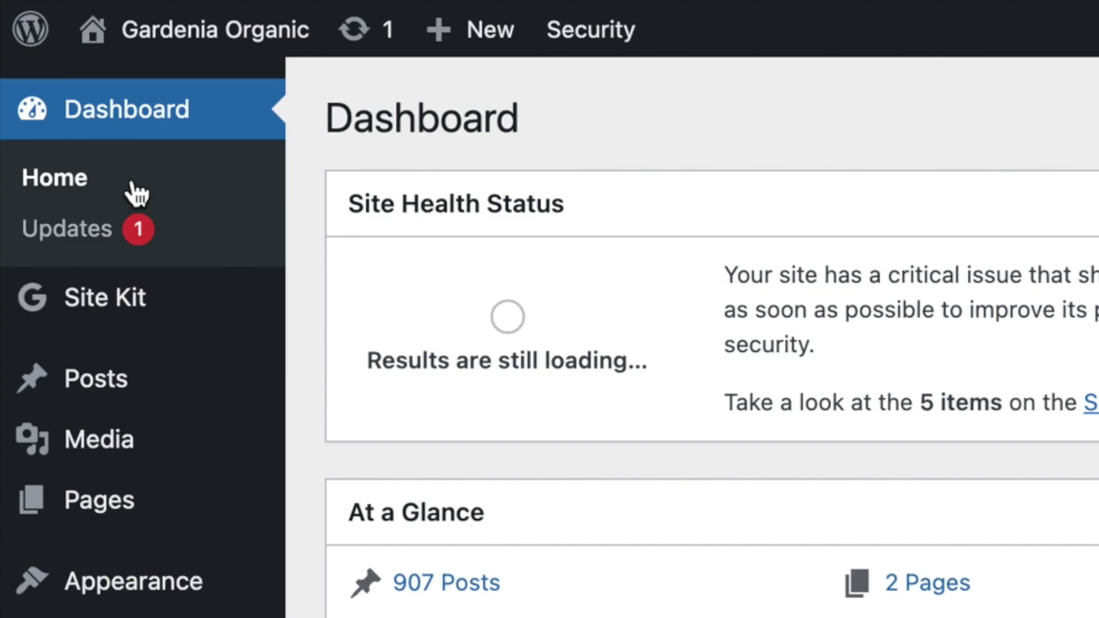
pyautogui.click(195, 44)
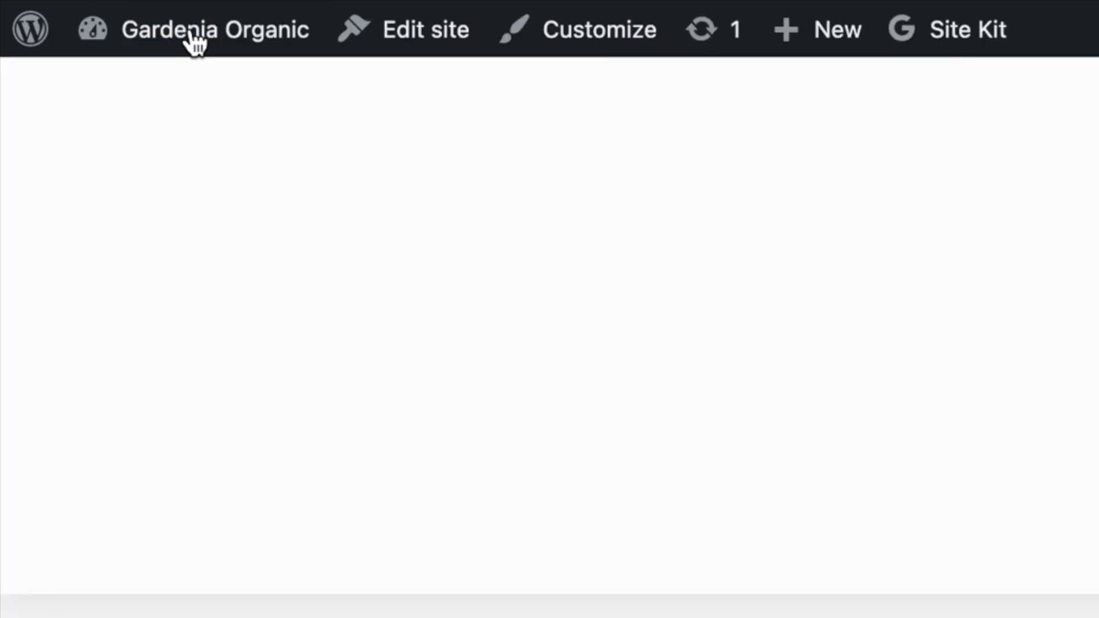
pyautogui.moveTo(315, 147)
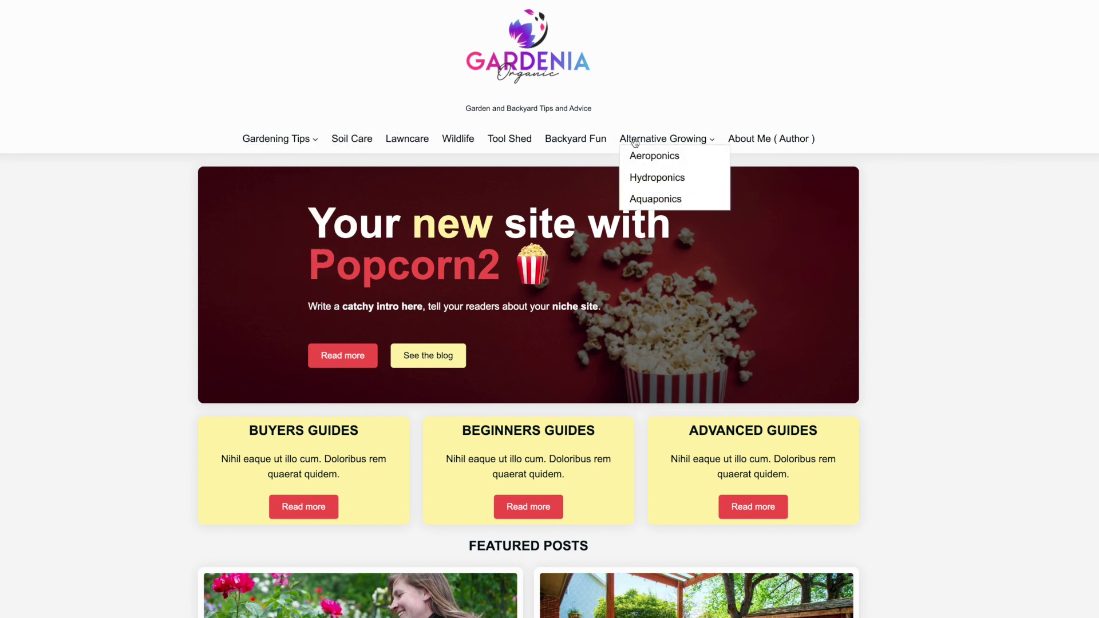
pyautogui.click(351, 141)
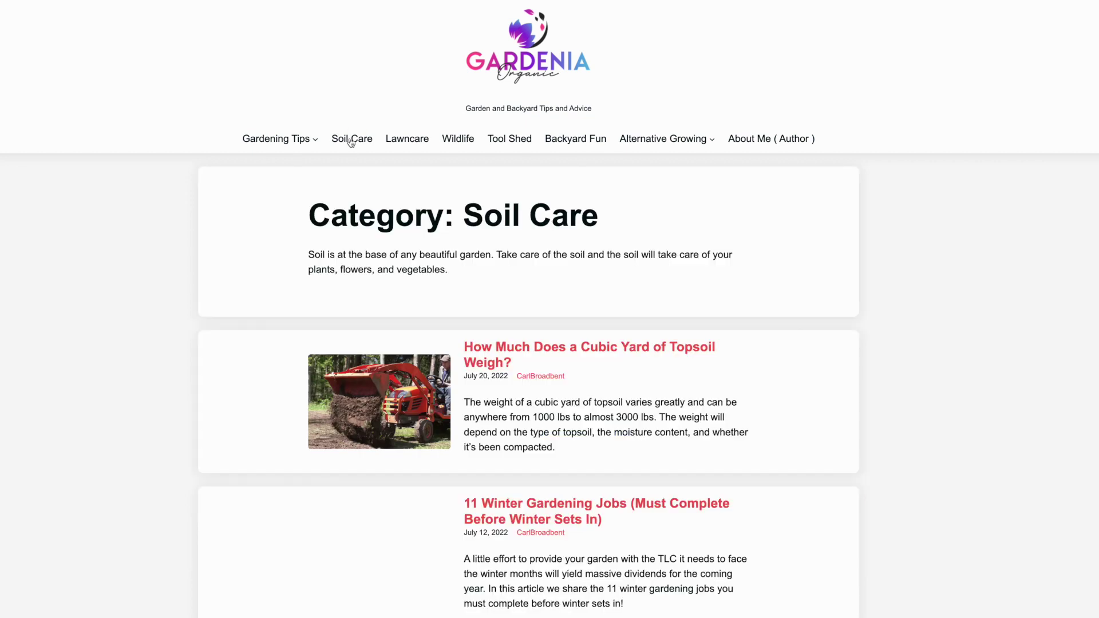
pyautogui.scroll(-3, 435, 401)
pyautogui.scroll(-6, 435, 400)
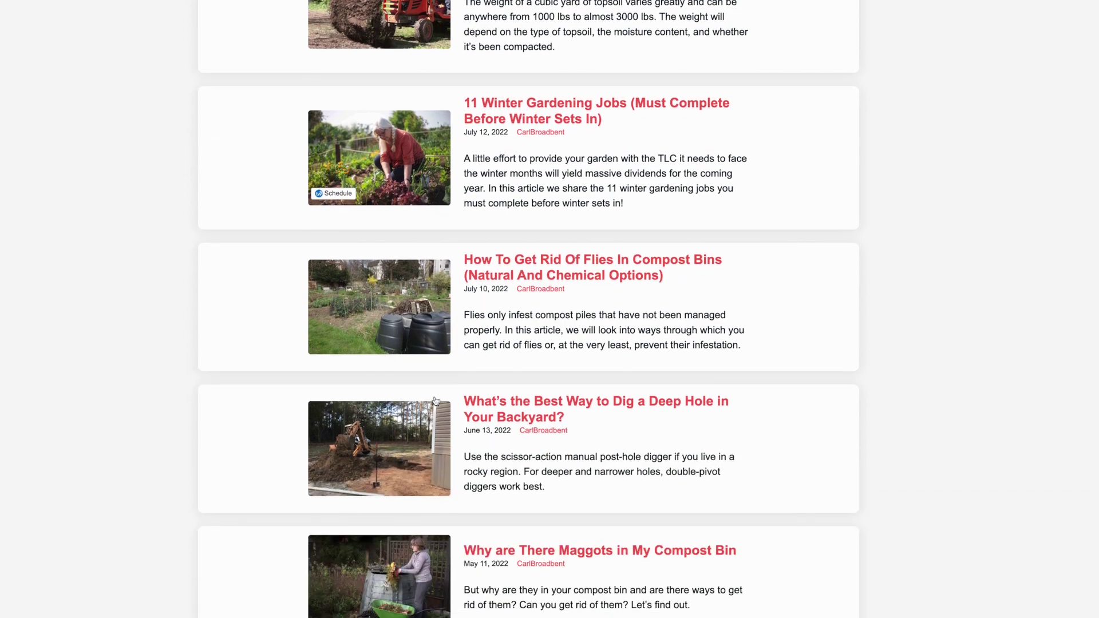
pyautogui.scroll(10, 444, 349)
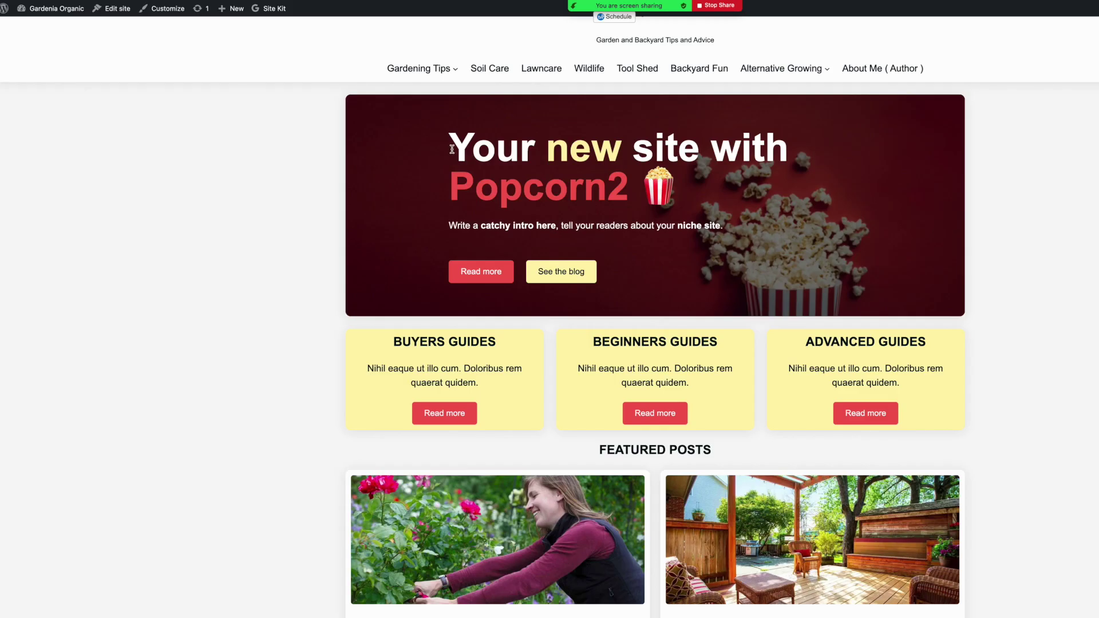
# Open the front page in the site editor and replace the hero heading with "For all your gardening tips".
pyautogui.moveTo(451, 150); pyautogui.dragTo(802, 173)
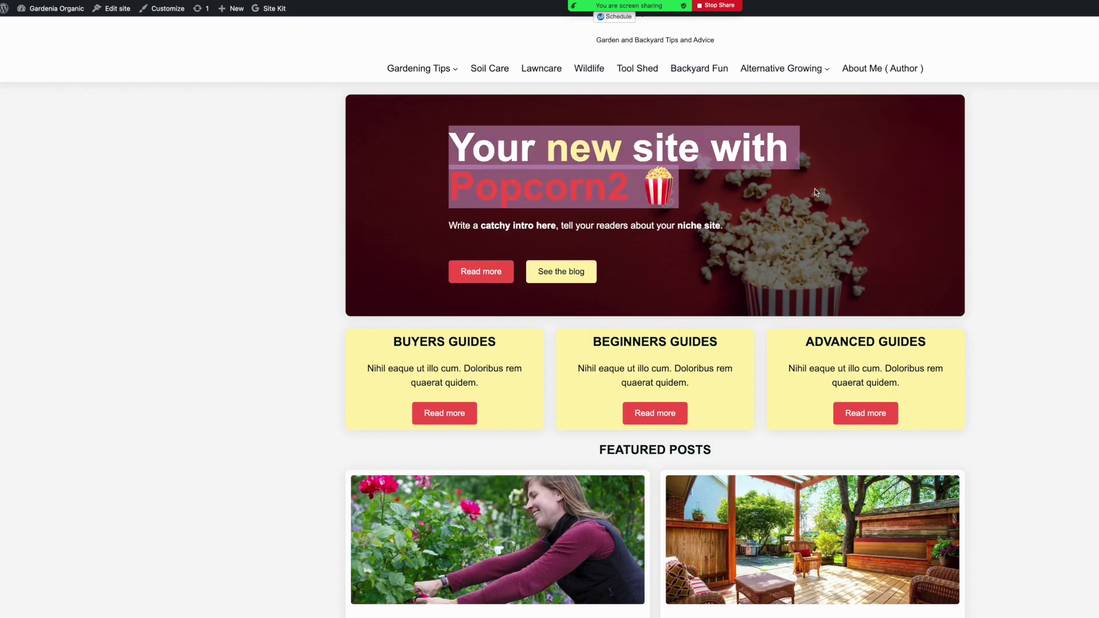
pyautogui.scroll(3, 421, 171)
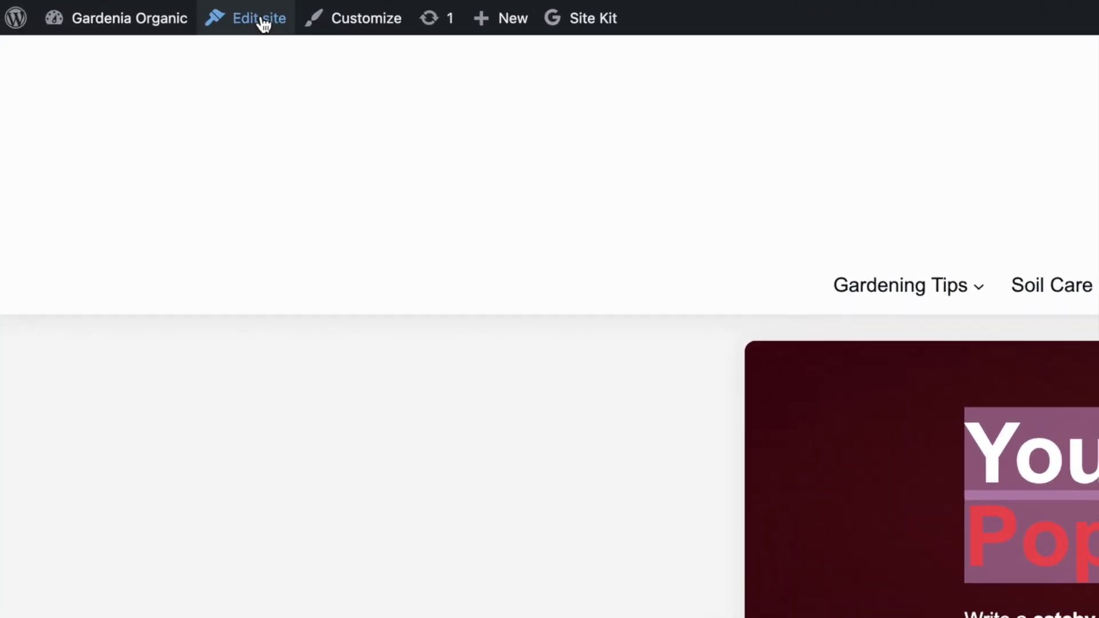
pyautogui.click(150, 12)
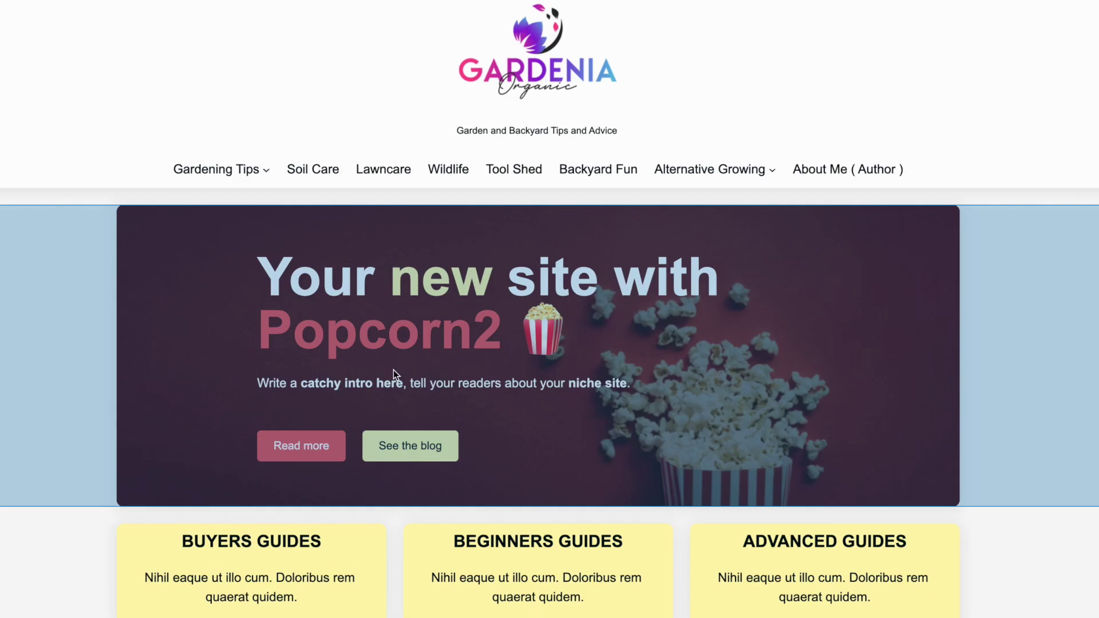
pyautogui.doubleClick(397, 301)
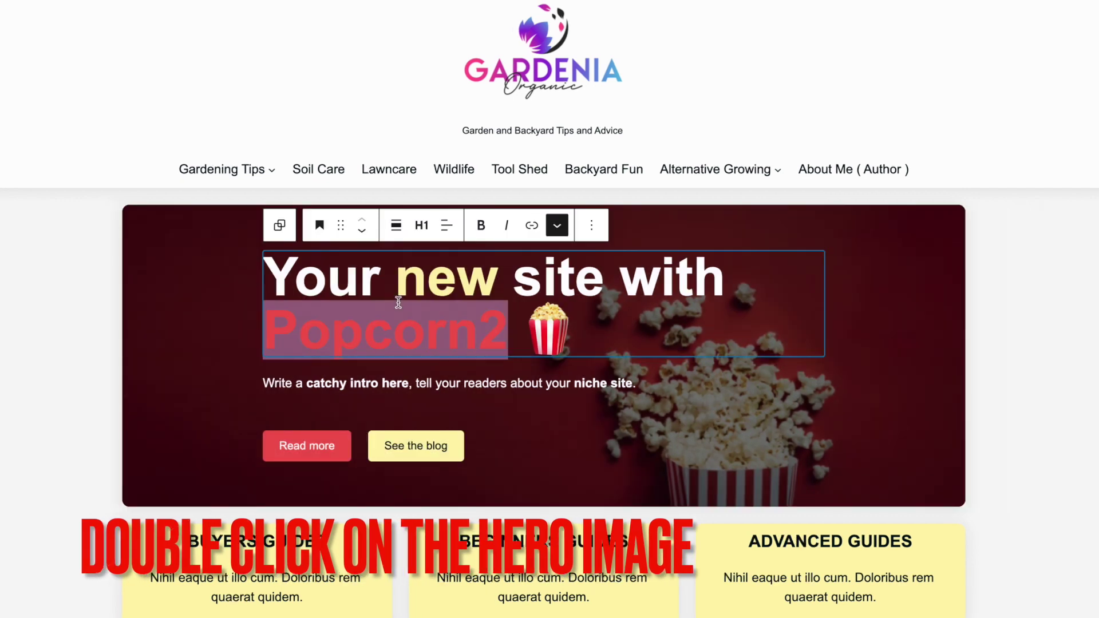
pyautogui.click(579, 335)
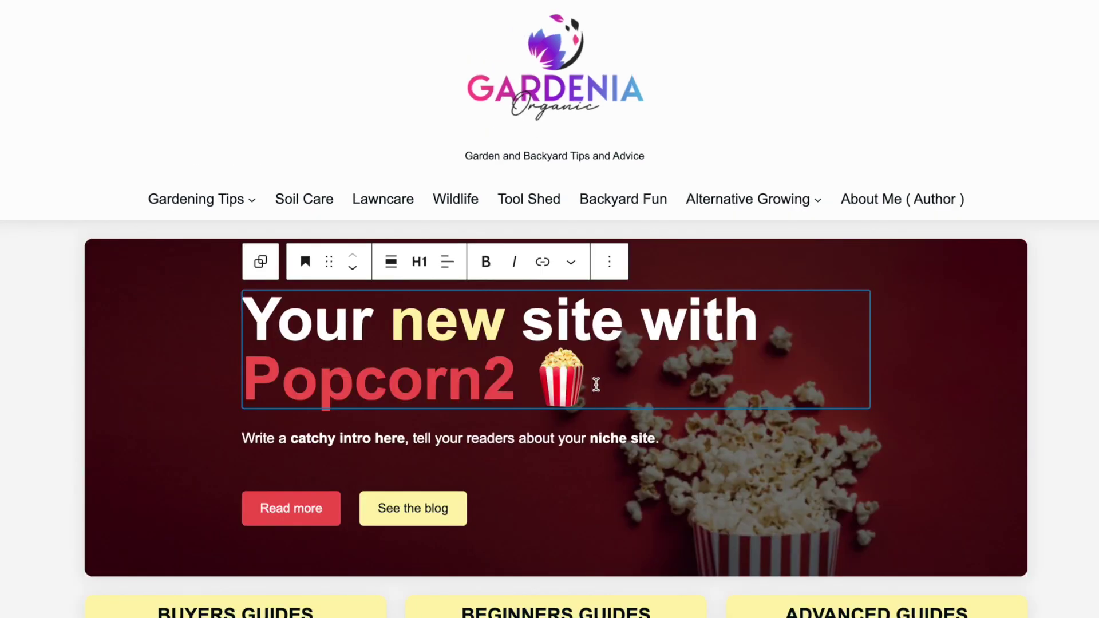
pyautogui.moveTo(595, 384); pyautogui.dragTo(262, 304)
pyautogui.press('BackSpace')
pyautogui.press('BackSpace')
pyautogui.write('For all')
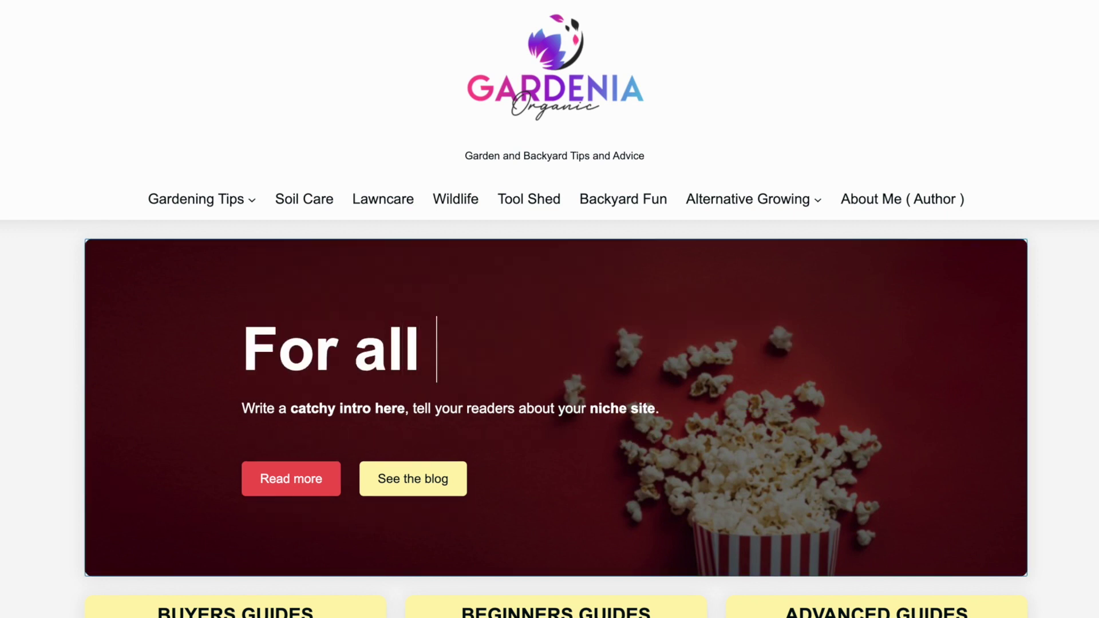
pyautogui.write(' your gardeni')
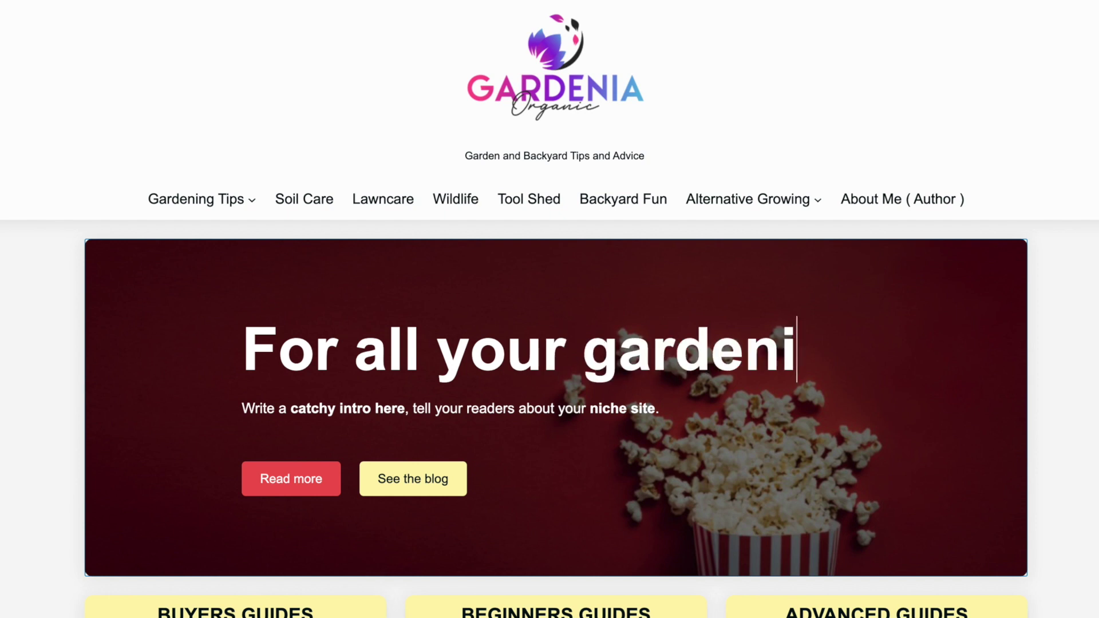
pyautogui.write('ng tips')
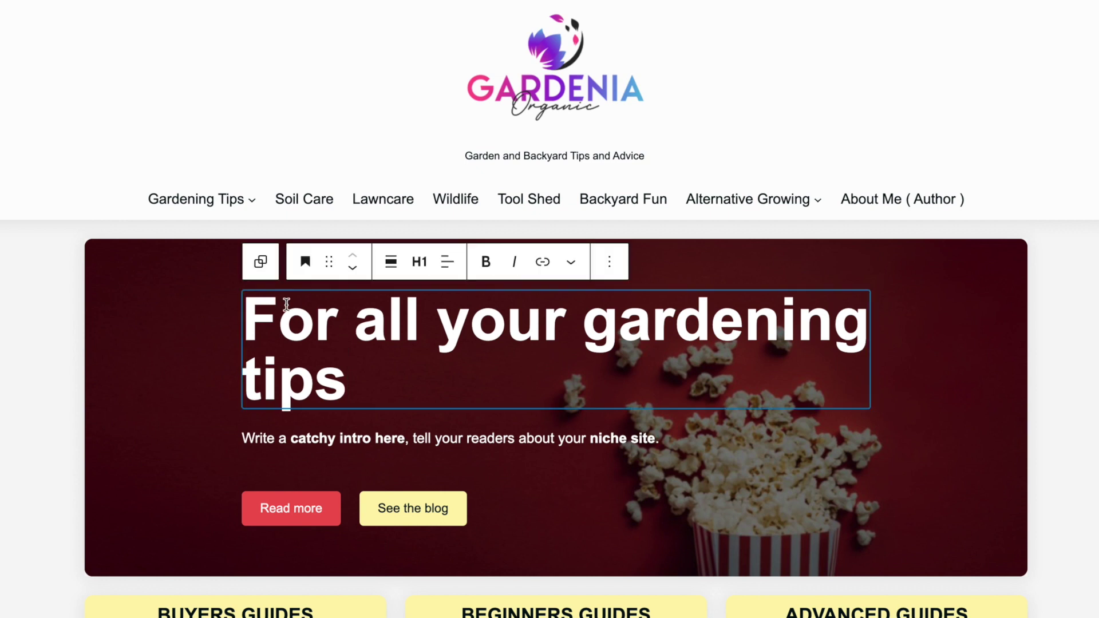
# Replace the intro paragraph below the hero heading with "Gardening articles to help you enjoy your garden more !".
pyautogui.press('Down')
pyautogui.press('BackSpace')
pyautogui.press('BackSpace')
pyautogui.press('BackSpace')
pyautogui.press('BackSpace')
pyautogui.press('BackSpace')
pyautogui.press('BackSpace')
pyautogui.press('BackSpace')
pyautogui.press('BackSpace')
pyautogui.press('BackSpace')
pyautogui.press('BackSpace')
pyautogui.press('BackSpace')
pyautogui.press('BackSpace')
pyautogui.press('BackSpace')
pyautogui.press('BackSpace')
pyautogui.press('BackSpace')
pyautogui.press('BackSpace')
pyautogui.press('BackSpace')
pyautogui.press('BackSpace')
pyautogui.press('BackSpace')
pyautogui.press('BackSpace')
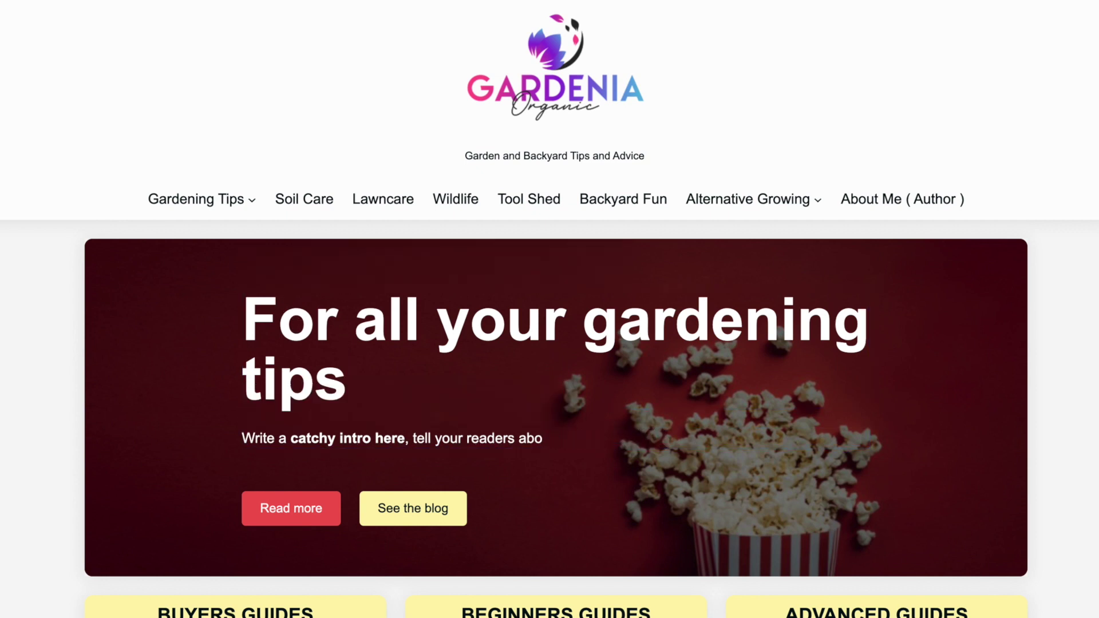
pyautogui.press('BackSpace')
pyautogui.press('BackSpace')
pyautogui.press('BackSpace')
pyautogui.press('BackSpace')
pyautogui.press('BackSpace')
pyautogui.press('BackSpace')
pyautogui.press('BackSpace')
pyautogui.press('BackSpace')
pyautogui.press('BackSpace')
pyautogui.press('BackSpace')
pyautogui.press('BackSpace')
pyautogui.press('BackSpace')
pyautogui.press('BackSpace')
pyautogui.press('BackSpace')
pyautogui.press('BackSpace')
pyautogui.press('BackSpace')
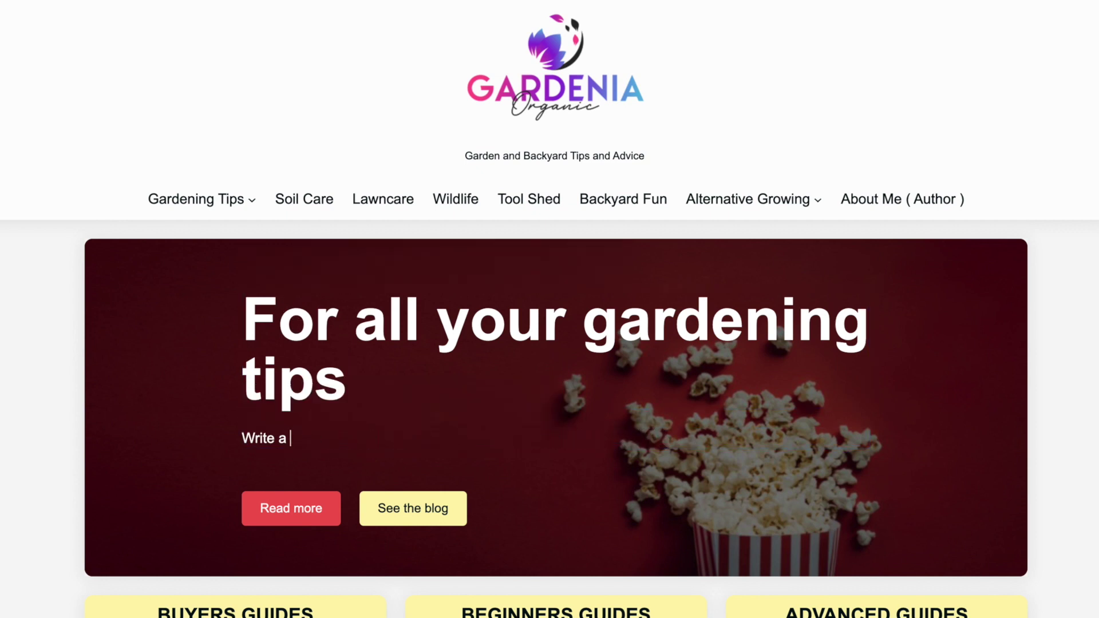
pyautogui.press('BackSpace')
pyautogui.press('BackSpace')
pyautogui.press('BackSpace')
pyautogui.write('Gardening articles to help you')
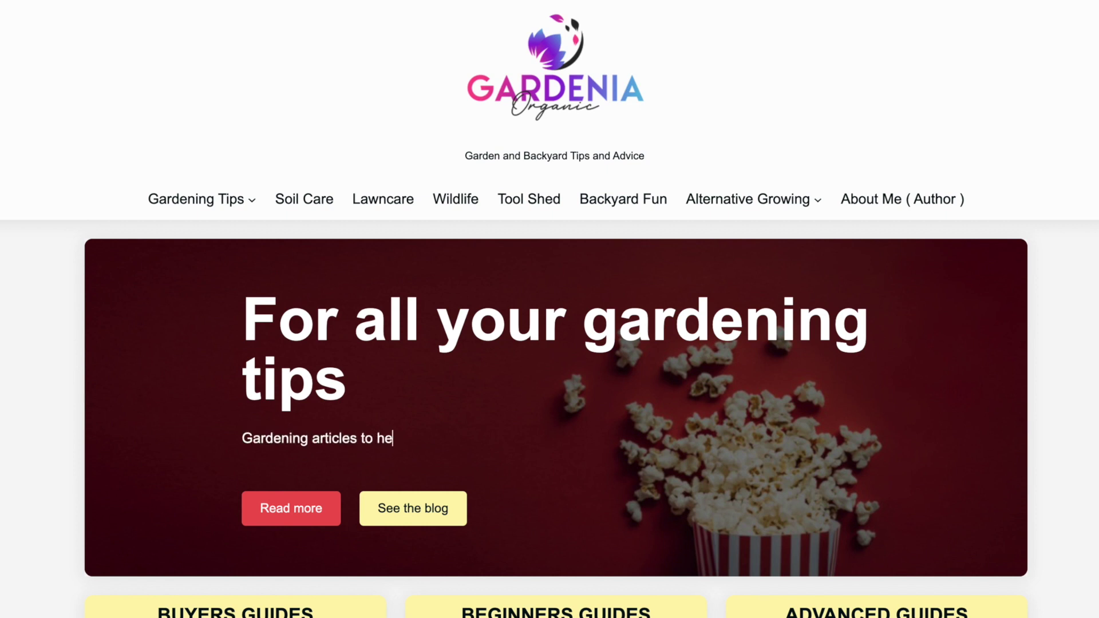
pyautogui.write(' enjoy your garden more')
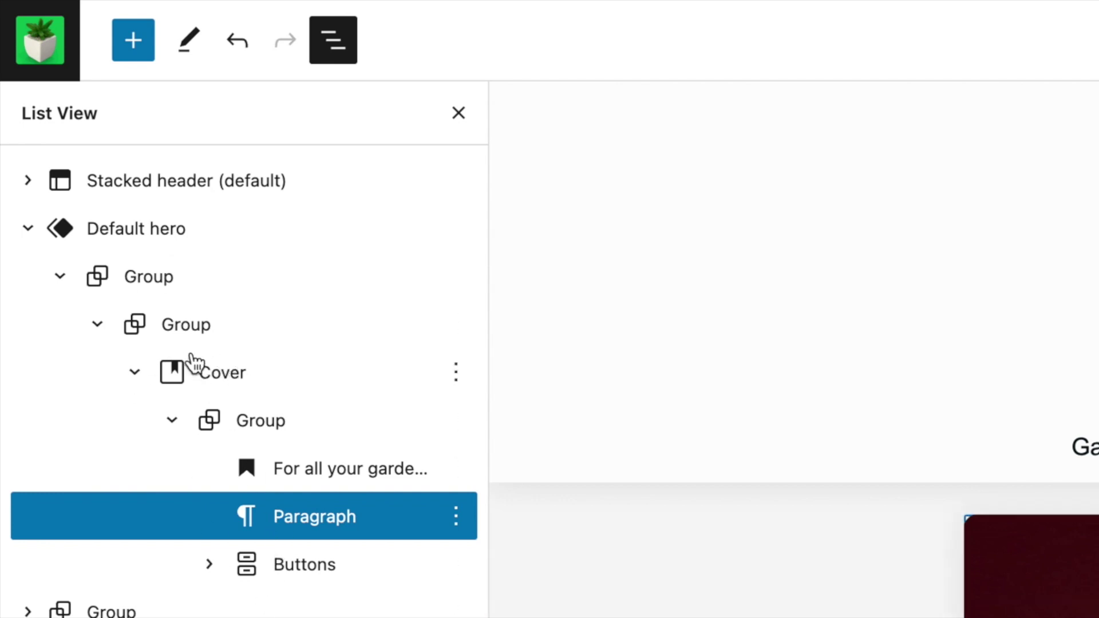
# Replace the hero Cover block's popcorn background with the flower planter image from the media library.
pyautogui.click(208, 376)
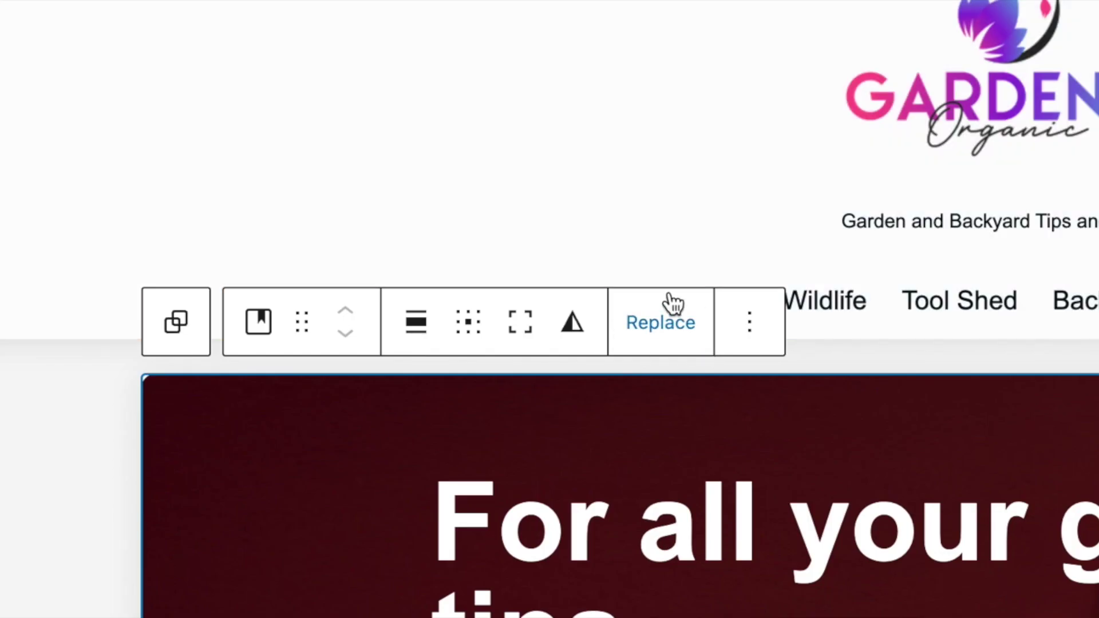
pyautogui.click(652, 328)
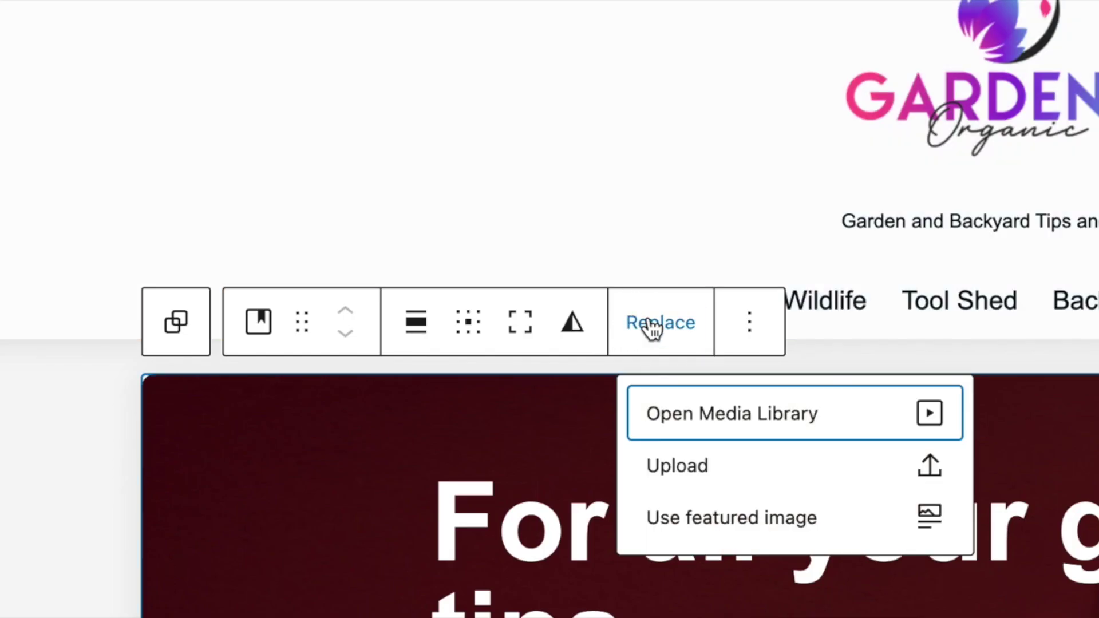
pyautogui.click(743, 427)
pyautogui.click(270, 148)
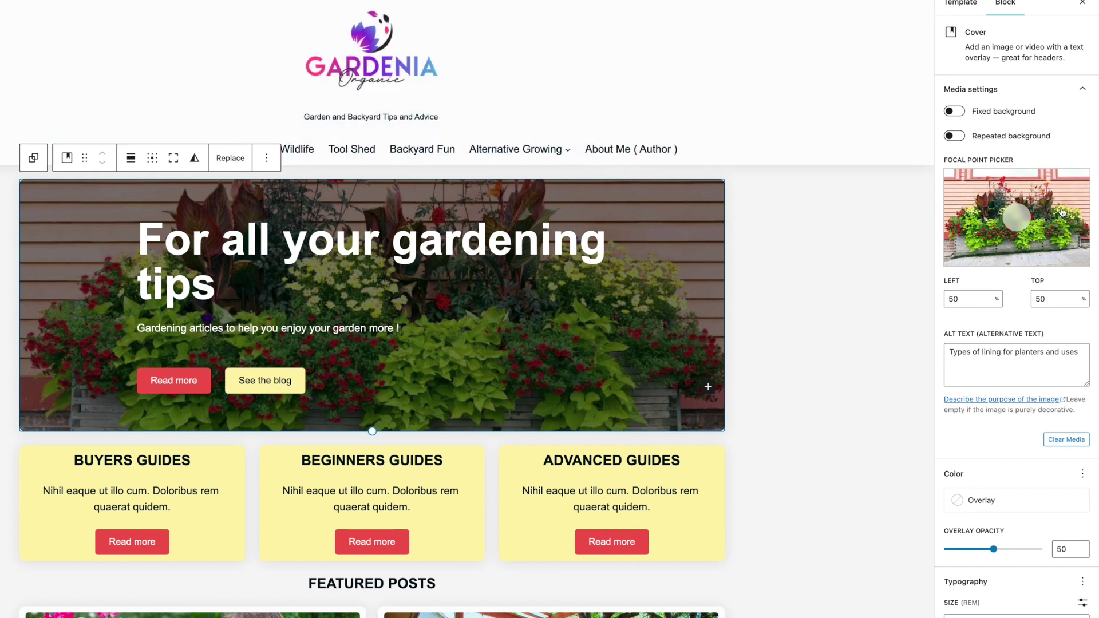
# Set the hero image's focal point to 53% left and 57% top, and lower its overlay opacity.
pyautogui.moveTo(1023, 213)
pyautogui.mouseDown()
pyautogui.moveTo(1025, 192)
pyautogui.moveTo(1011, 197)
pyautogui.moveTo(1013, 261)
pyautogui.moveTo(1025, 169)
pyautogui.moveTo(1010, 215)
pyautogui.moveTo(1023, 217)
pyautogui.moveTo(1021, 237)
pyautogui.moveTo(1021, 226)
pyautogui.mouseUp()
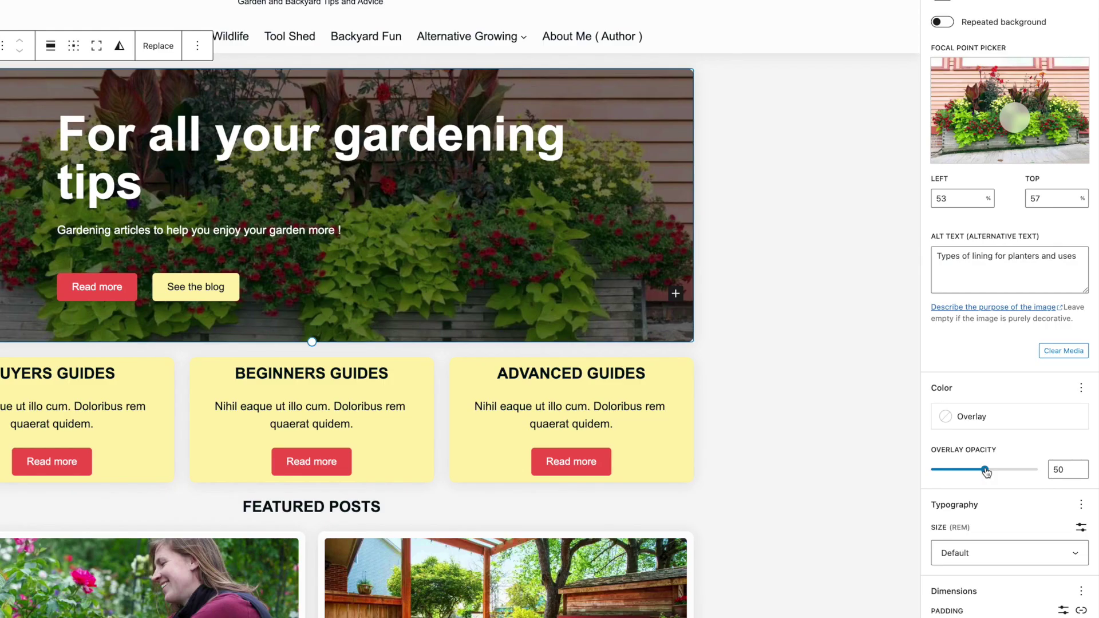
pyautogui.moveTo(996, 533); pyautogui.dragTo(967, 533)
pyautogui.moveTo(953, 473)
pyautogui.mouseDown()
pyautogui.moveTo(928, 472)
pyautogui.moveTo(1037, 469)
pyautogui.moveTo(950, 471)
pyautogui.mouseUp()
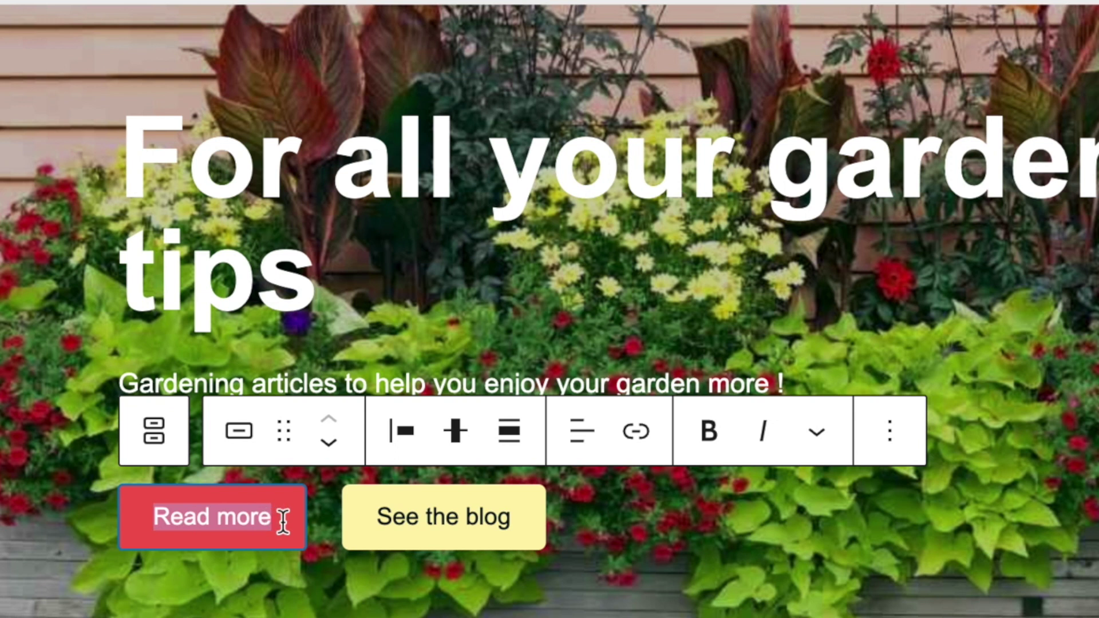
# Link the hero's red "Read more" button to gardening-tips.
pyautogui.click(635, 434)
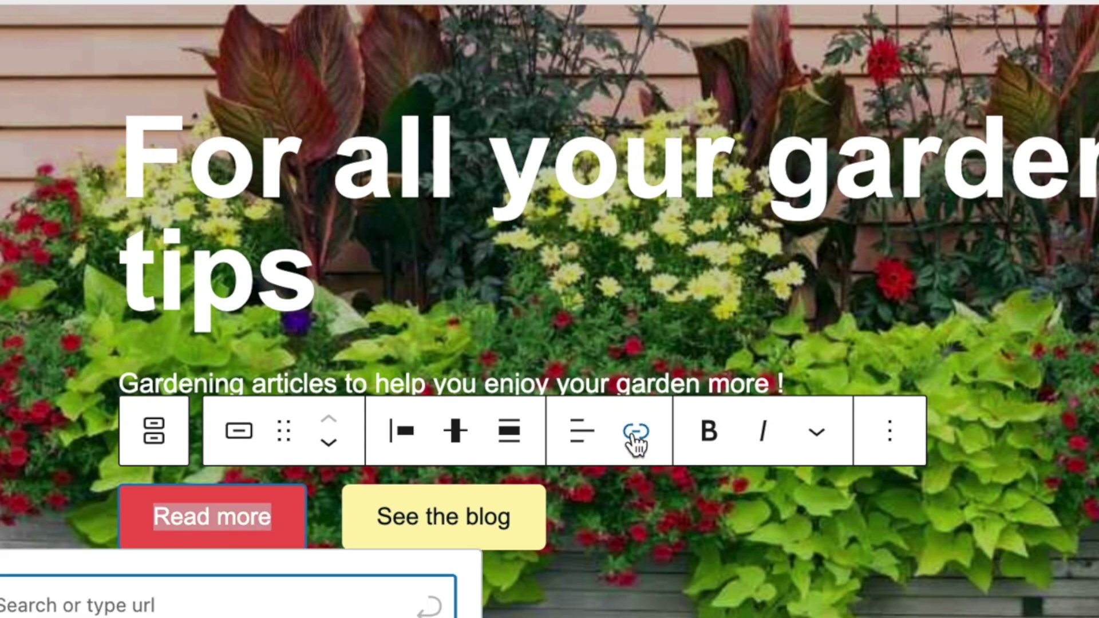
pyautogui.write('gardening-tips')
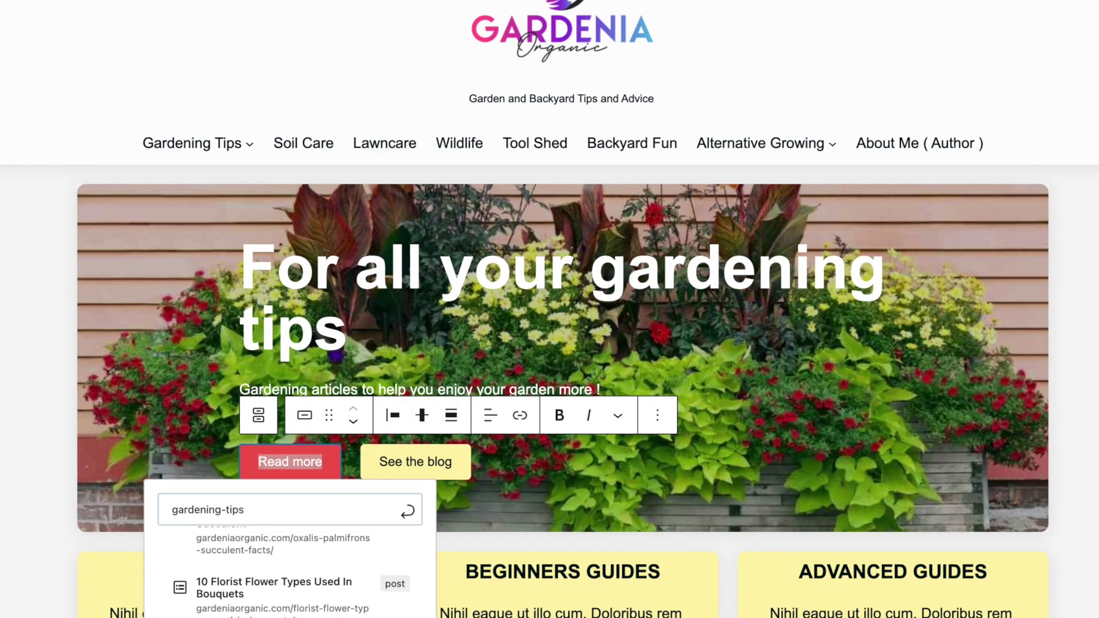
pyautogui.press('Return')
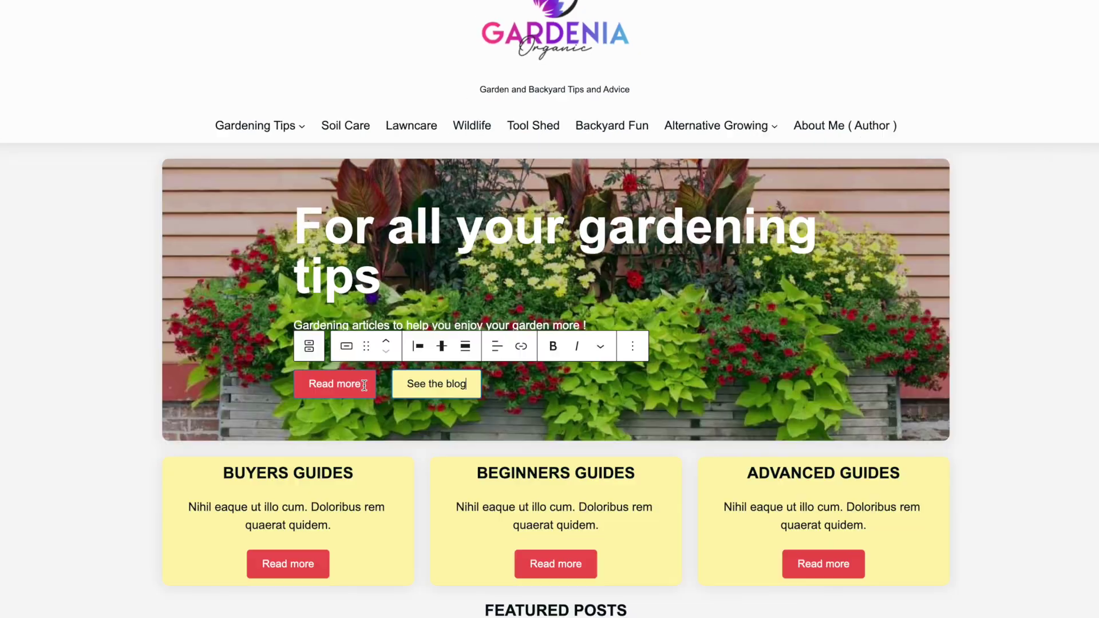
# Change the label of the hero's red button to "Gardening Tips".
pyautogui.click(326, 463)
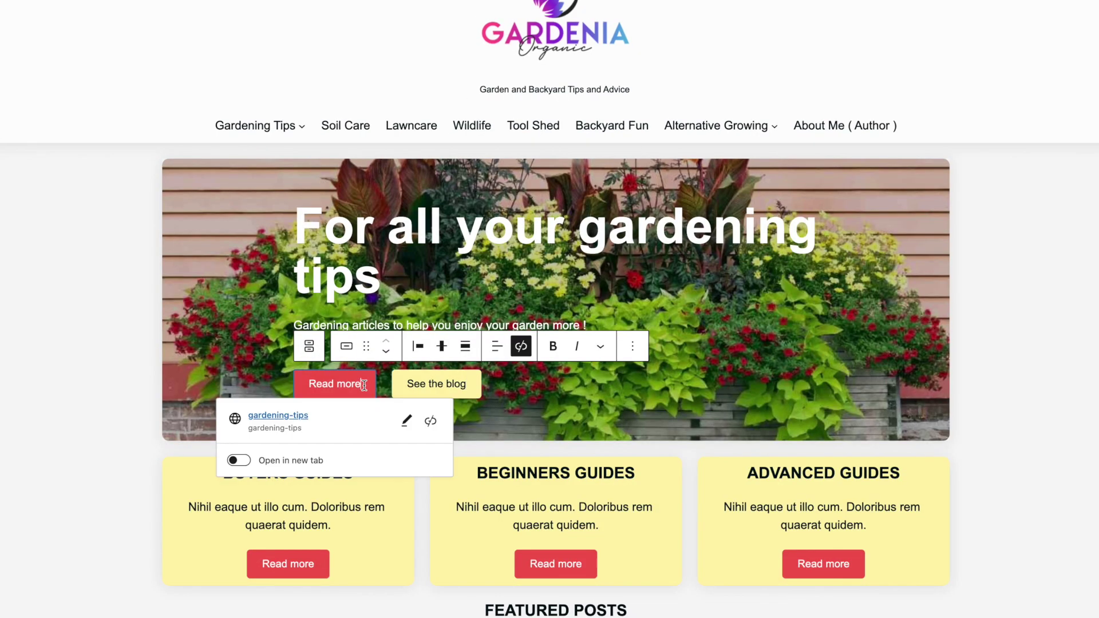
pyautogui.press('BackSpace')
pyautogui.press('BackSpace')
pyautogui.press('BackSpace')
pyautogui.press('BackSpace')
pyautogui.press('BackSpace')
pyautogui.press('BackSpace')
pyautogui.press('BackSpace')
pyautogui.press('BackSpace')
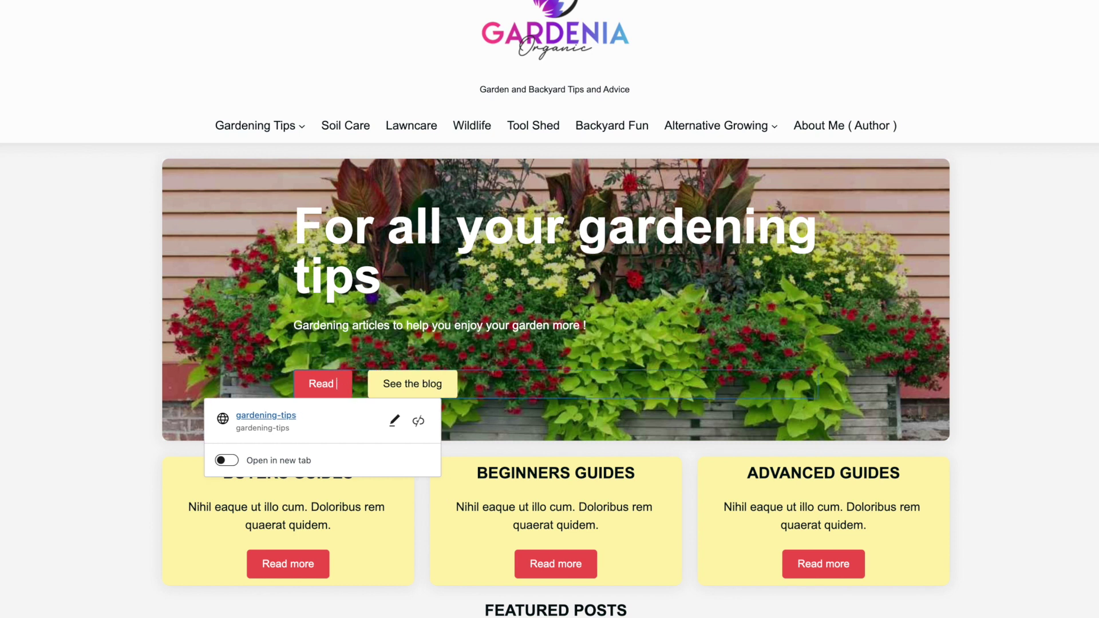
pyautogui.press('BackSpace')
pyautogui.write('Ga')
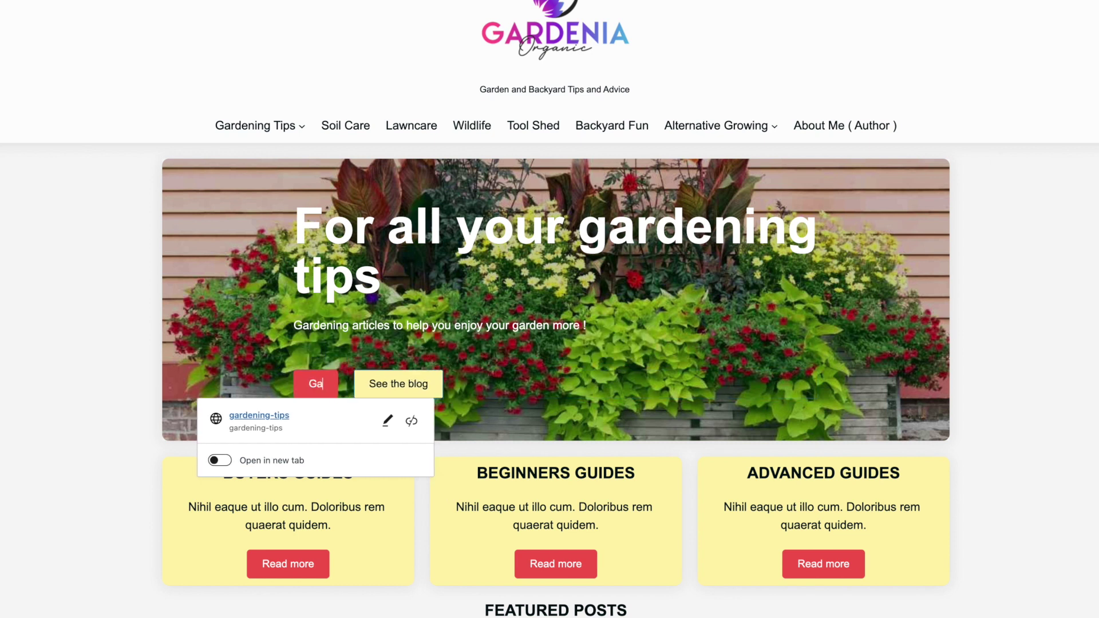
pyautogui.write('rdening Tips')
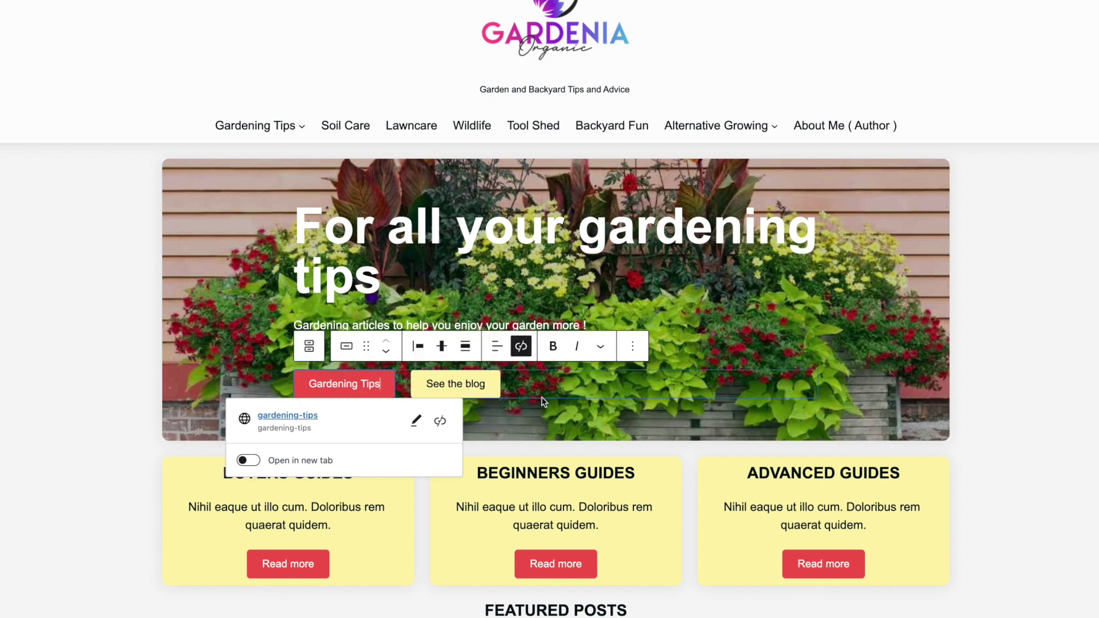
# Change the label of the hero's yellow "See the blog" button to "About Us".
pyautogui.click(485, 384)
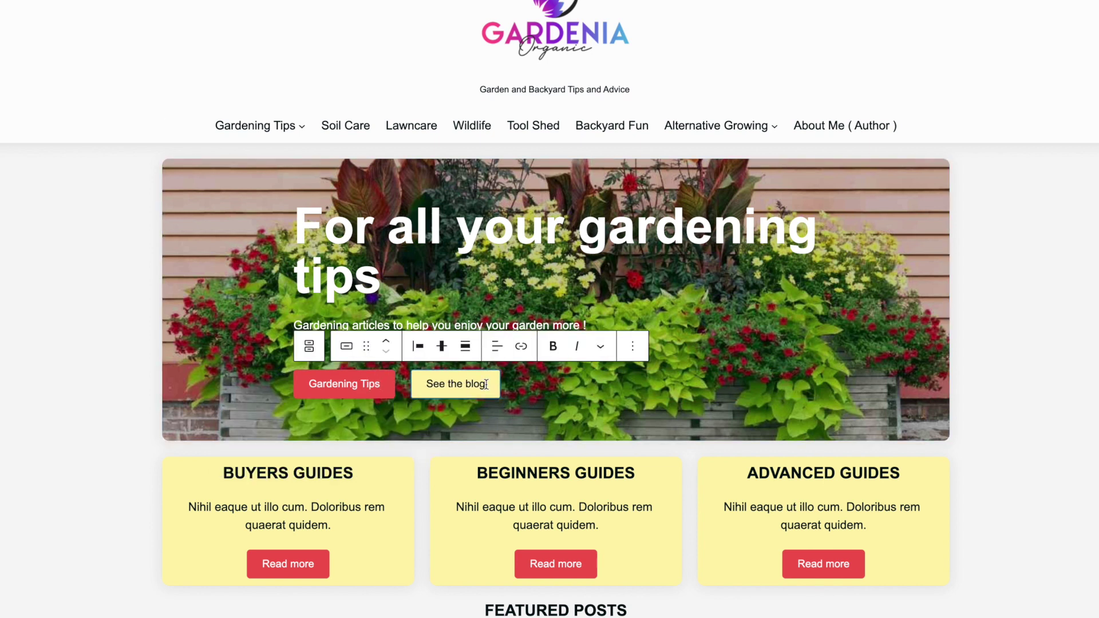
pyautogui.press('BackSpace')
pyautogui.press('BackSpace')
pyautogui.press('BackSpace')
pyautogui.press('BackSpace')
pyautogui.press('BackSpace')
pyautogui.press('BackSpace')
pyautogui.press('BackSpace')
pyautogui.press('BackSpace')
pyautogui.press('BackSpace')
pyautogui.press('BackSpace')
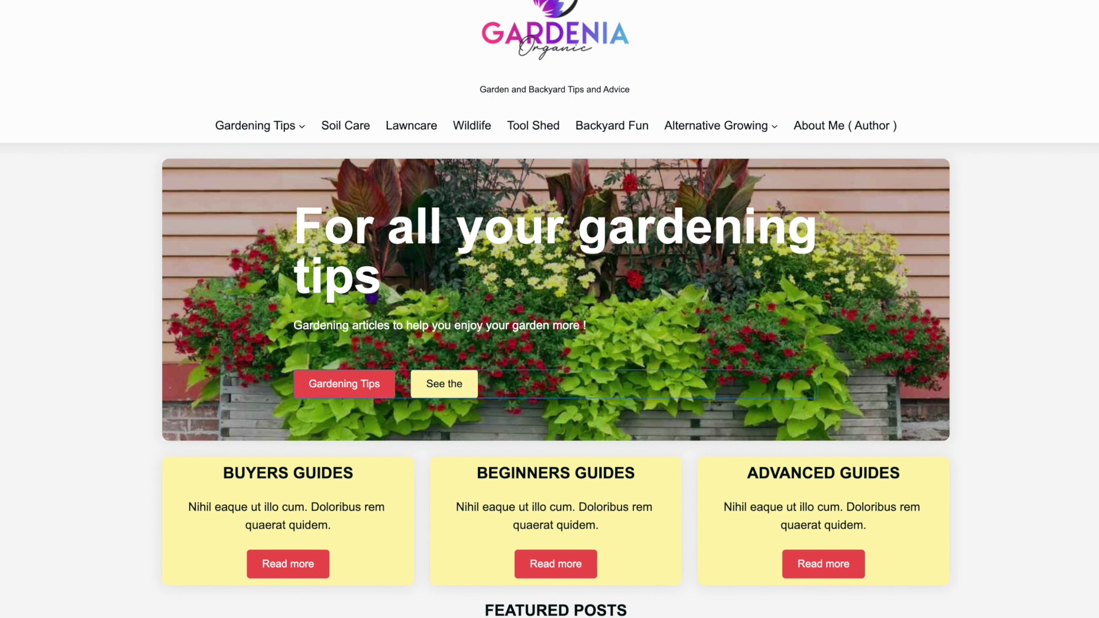
pyautogui.press('BackSpace')
pyautogui.press('BackSpace')
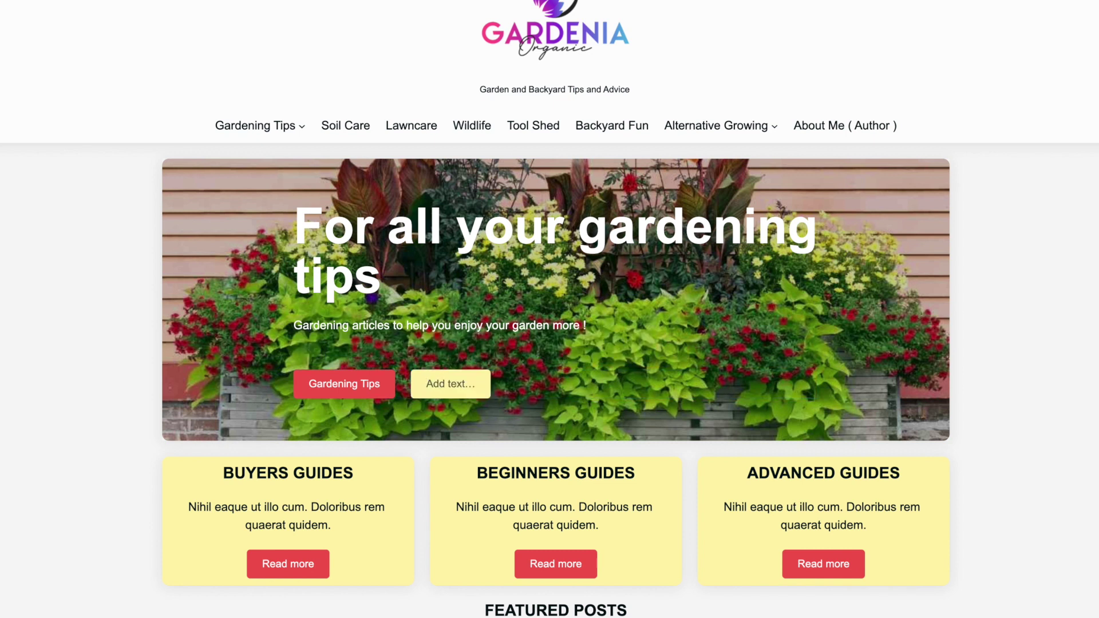
pyautogui.write('About Us')
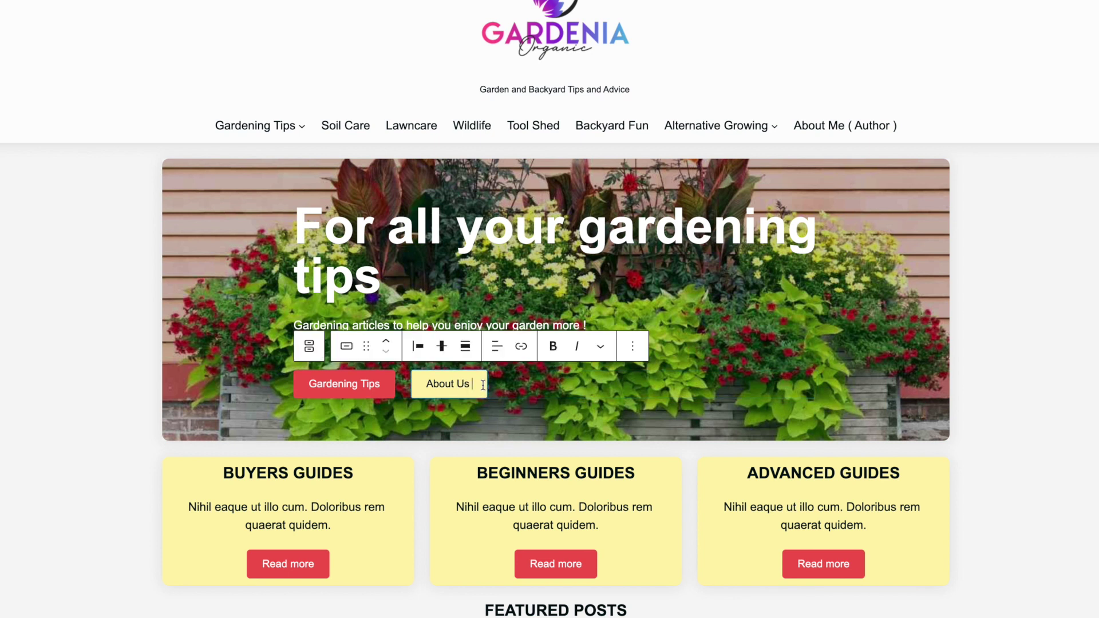
# Link the hero's yellow "About Us" button to about-us.
pyautogui.click(521, 346)
pyautogui.write('about-us')
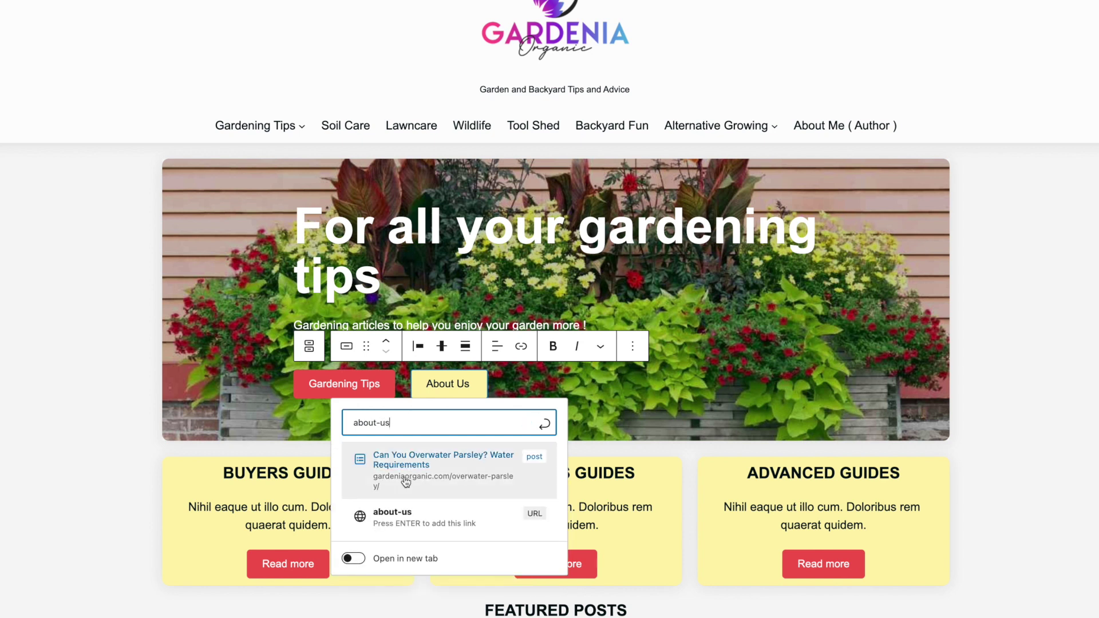
pyautogui.click(395, 514)
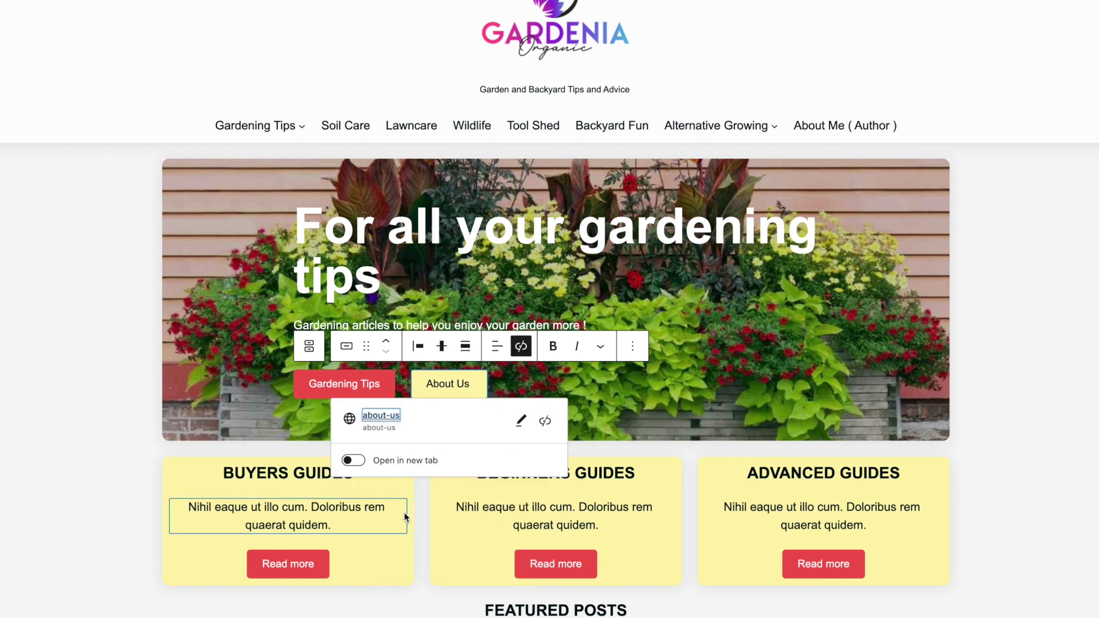
pyautogui.click(613, 423)
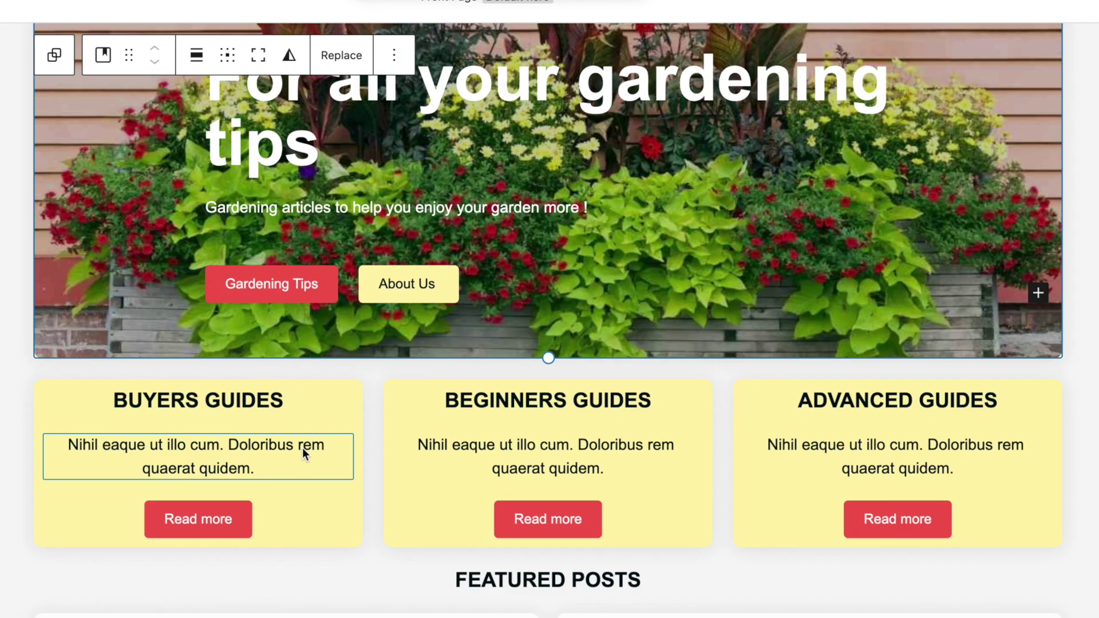
# Replace the "Buyers Guides" card heading below the hero with "LAWNCARE".
pyautogui.click(293, 404)
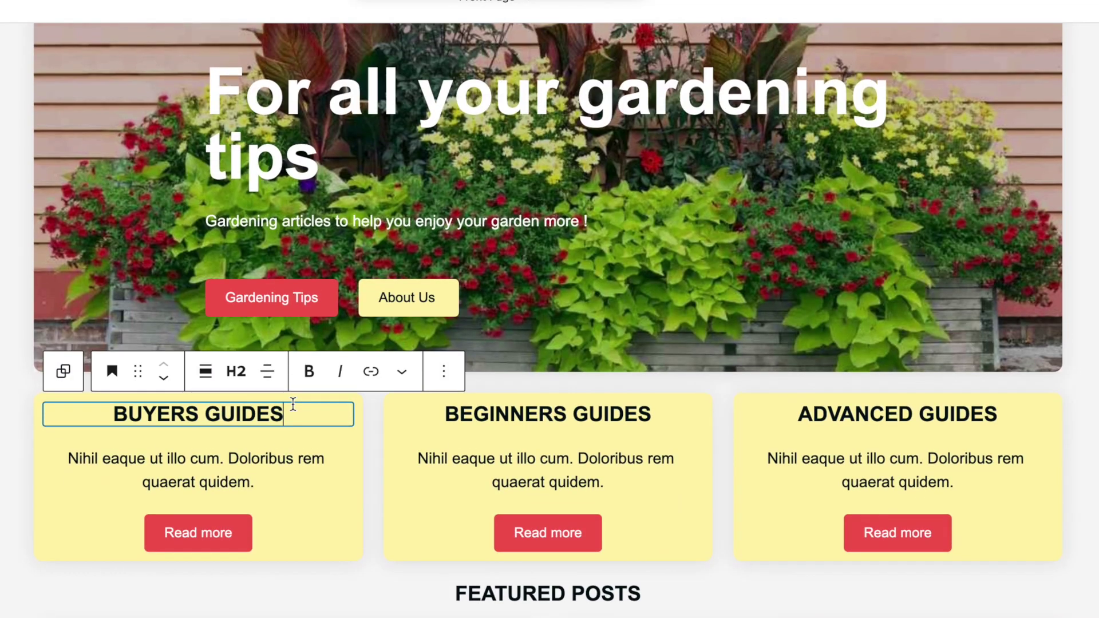
pyautogui.press('BackSpace')
pyautogui.press('BackSpace')
pyautogui.press('BackSpace')
pyautogui.press('BackSpace')
pyautogui.press('BackSpace')
pyautogui.press('BackSpace')
pyautogui.press('BackSpace')
pyautogui.press('BackSpace')
pyautogui.press('BackSpace')
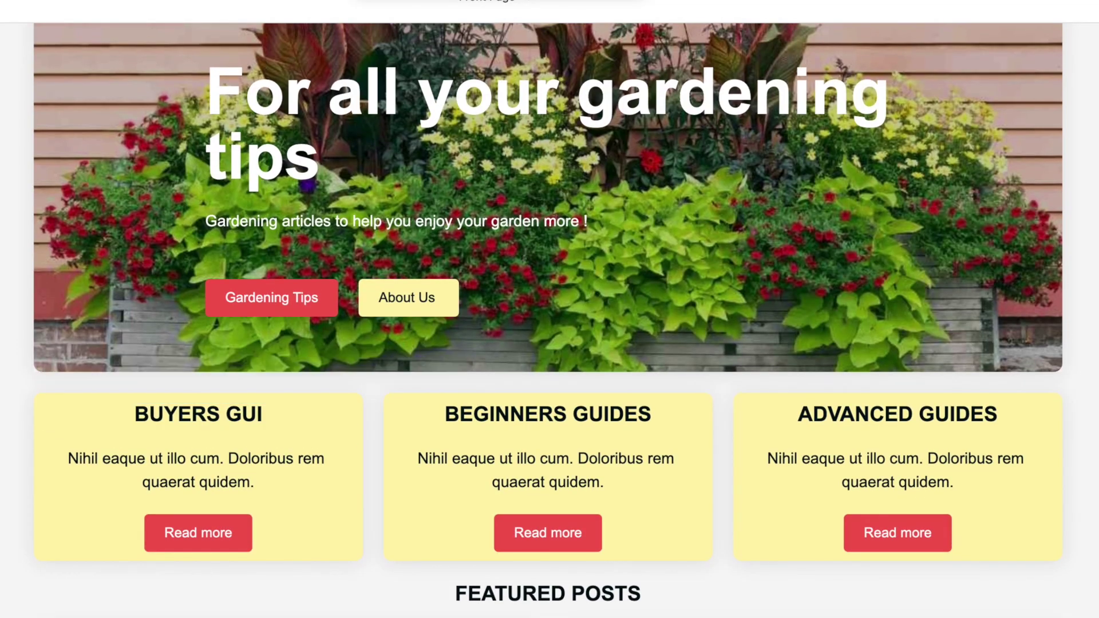
pyautogui.press('BackSpace')
pyautogui.press('BackSpace')
pyautogui.press('BackSpace')
pyautogui.press('BackSpace')
pyautogui.write('LAWNCARE')
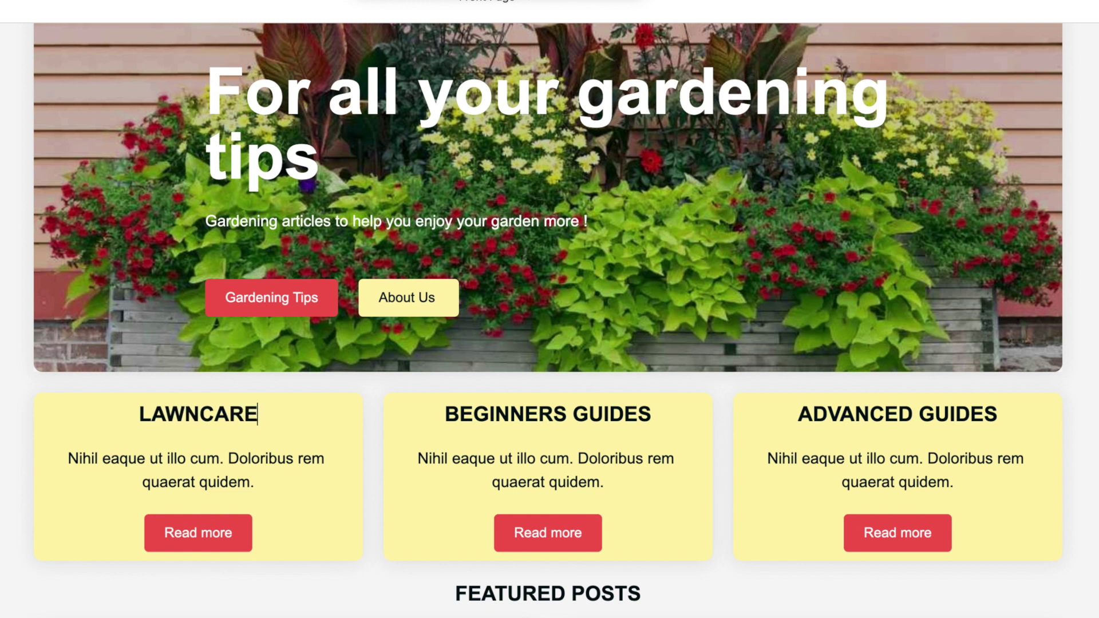
# Replace the Lawncare card's placeholder paragraph with "Articles to help you grow an amazing lawn".
pyautogui.click(264, 479)
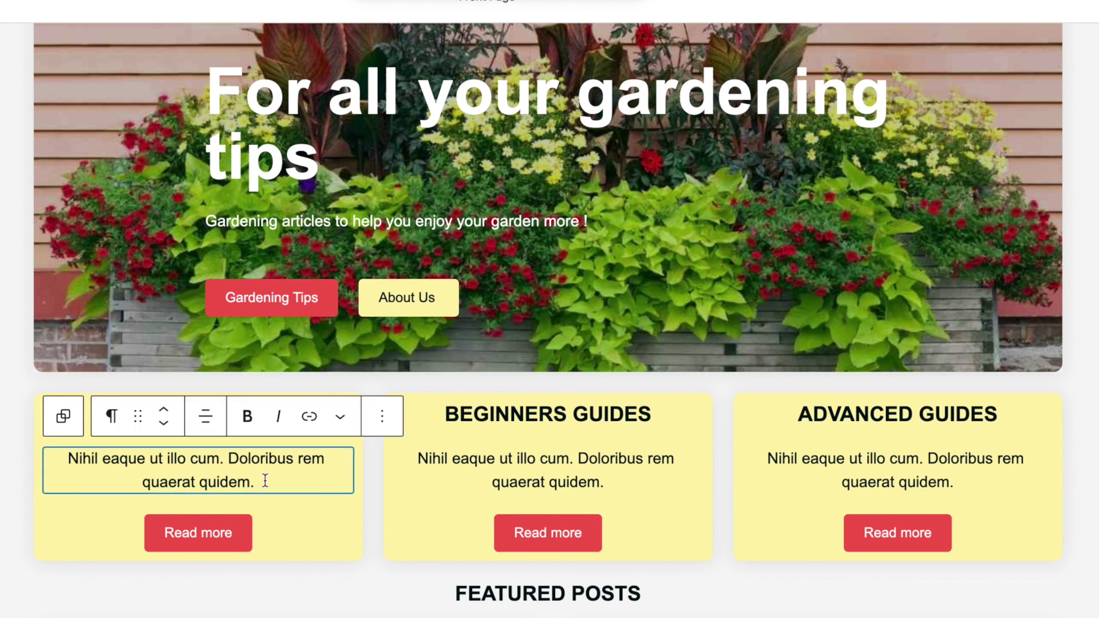
pyautogui.press('BackSpace')
pyautogui.press('BackSpace')
pyautogui.press('BackSpace')
pyautogui.press('BackSpace')
pyautogui.press('BackSpace')
pyautogui.press('BackSpace')
pyautogui.press('BackSpace')
pyautogui.press('BackSpace')
pyautogui.press('BackSpace')
pyautogui.press('BackSpace')
pyautogui.press('BackSpace')
pyautogui.press('BackSpace')
pyautogui.press('BackSpace')
pyautogui.press('BackSpace')
pyautogui.press('BackSpace')
pyautogui.press('BackSpace')
pyautogui.press('BackSpace')
pyautogui.press('BackSpace')
pyautogui.press('BackSpace')
pyautogui.press('BackSpace')
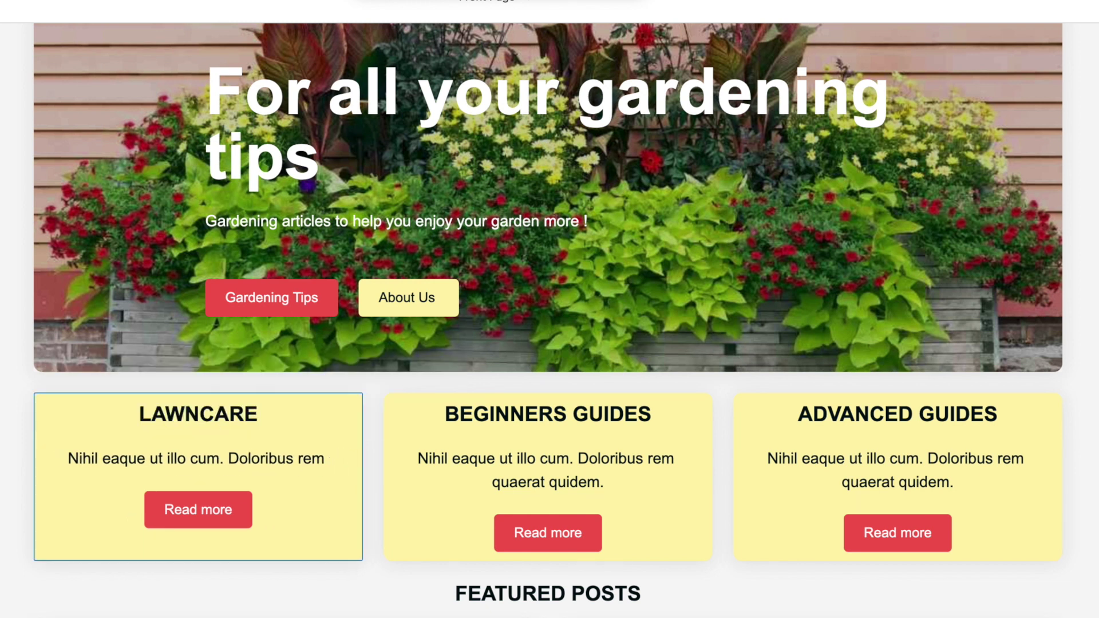
pyautogui.press('BackSpace')
pyautogui.press('BackSpace')
pyautogui.press('BackSpace')
pyautogui.press('BackSpace')
pyautogui.press('BackSpace')
pyautogui.press('BackSpace')
pyautogui.press('BackSpace')
pyautogui.press('BackSpace')
pyautogui.press('BackSpace')
pyautogui.press('BackSpace')
pyautogui.press('BackSpace')
pyautogui.press('BackSpace')
pyautogui.press('BackSpace')
pyautogui.press('BackSpace')
pyautogui.press('BackSpace')
pyautogui.press('BackSpace')
pyautogui.press('BackSpace')
pyautogui.press('BackSpace')
pyautogui.press('BackSpace')
pyautogui.press('BackSpace')
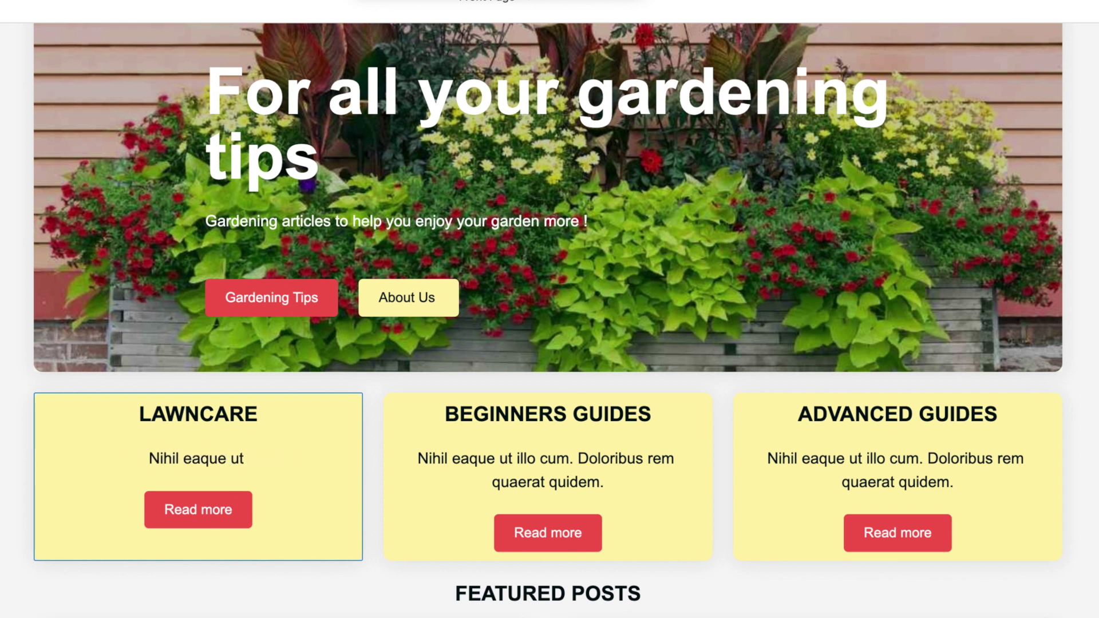
pyautogui.press('BackSpace')
pyautogui.press('BackSpace')
pyautogui.press('BackSpace')
pyautogui.press('BackSpace')
pyautogui.press('BackSpace')
pyautogui.press('BackSpace')
pyautogui.press('BackSpace')
pyautogui.press('BackSpace')
pyautogui.press('BackSpace')
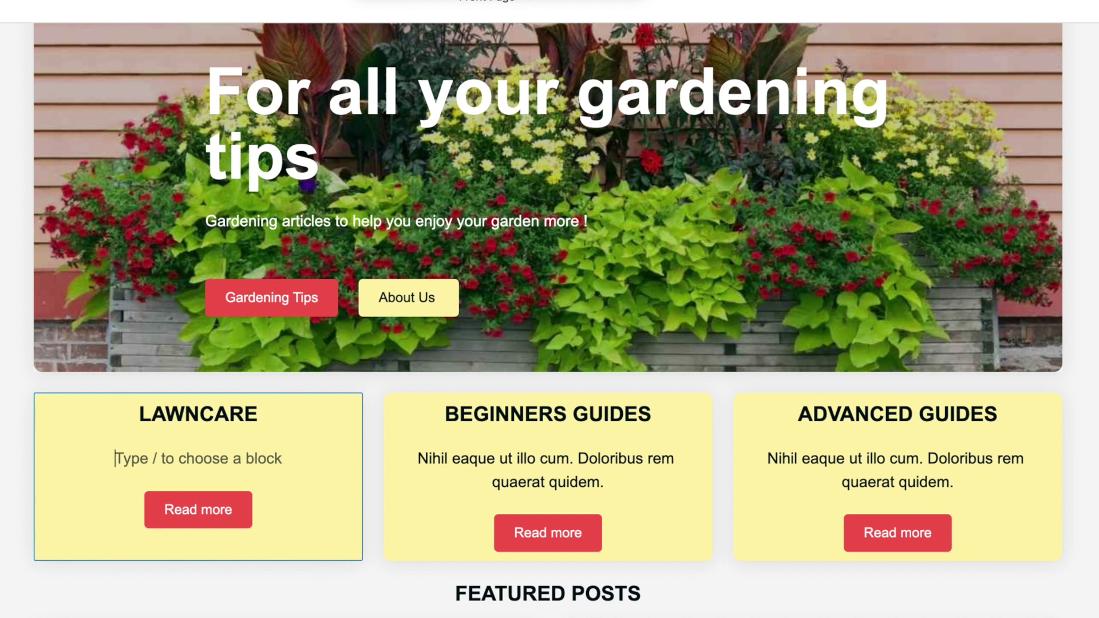
pyautogui.write('Articles to help you grow')
pyautogui.write('an')
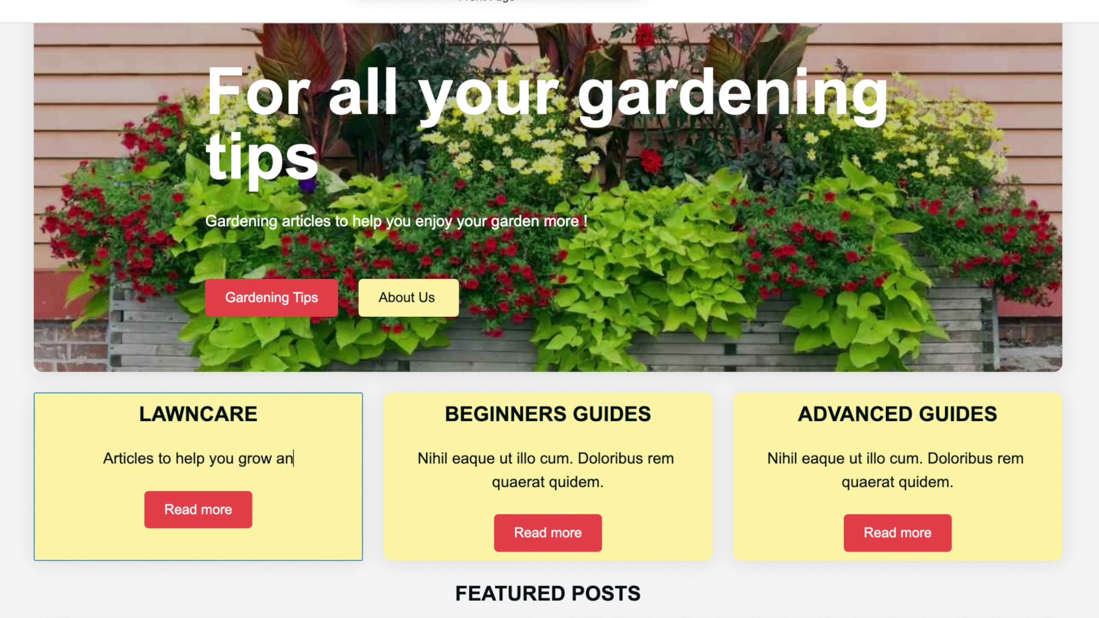
pyautogui.write(' amazin')
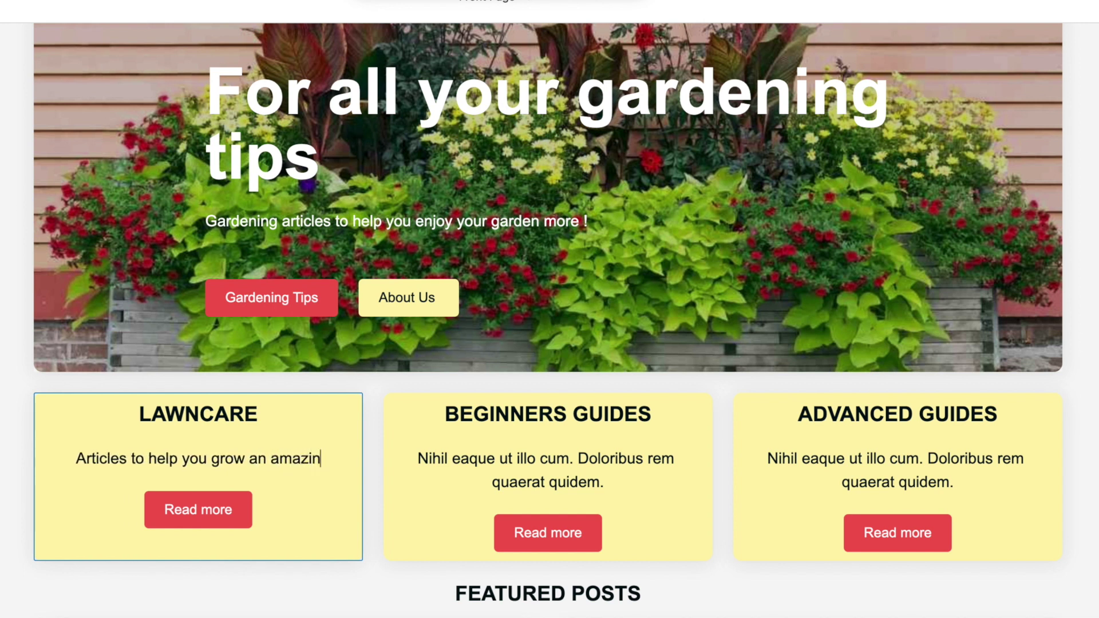
pyautogui.write('g lawn')
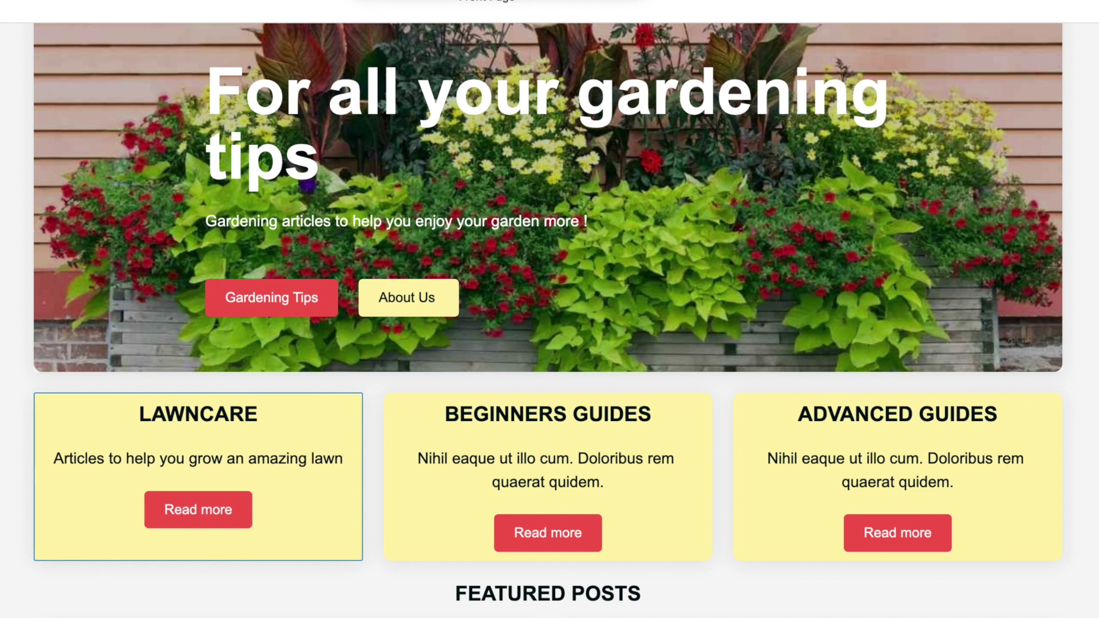
# Change the label of the Lawncare card's button to "Lawncare Tips".
pyautogui.click(238, 511)
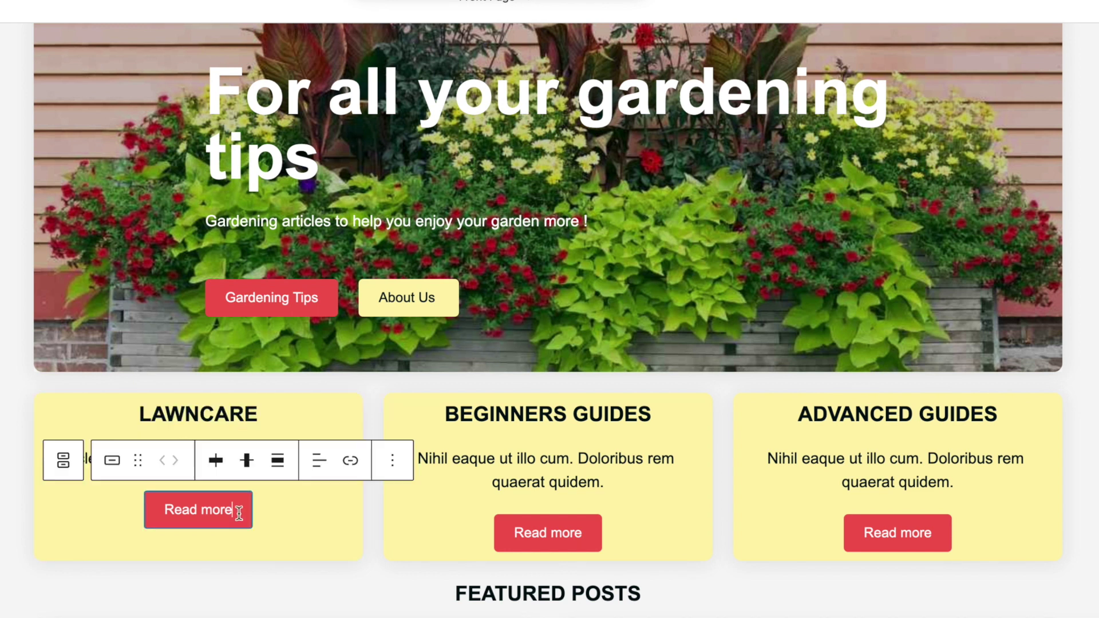
pyautogui.press('BackSpace')
pyautogui.press('BackSpace')
pyautogui.press('BackSpace')
pyautogui.press('BackSpace')
pyautogui.press('BackSpace')
pyautogui.press('BackSpace')
pyautogui.press('BackSpace')
pyautogui.press('BackSpace')
pyautogui.press('BackSpace')
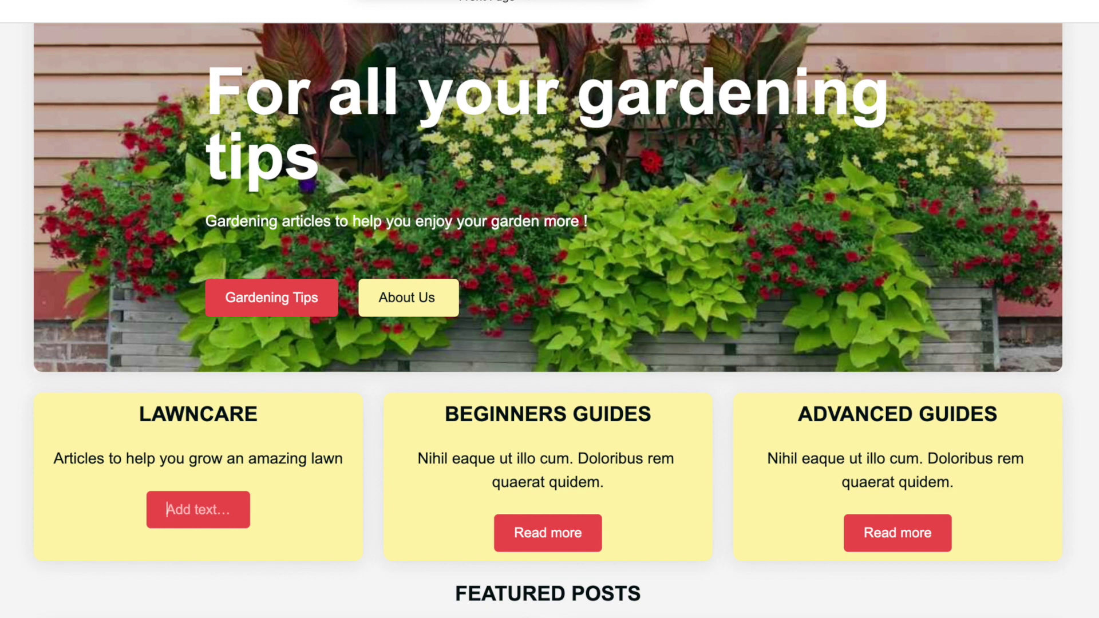
pyautogui.write('Lawncare Tips')
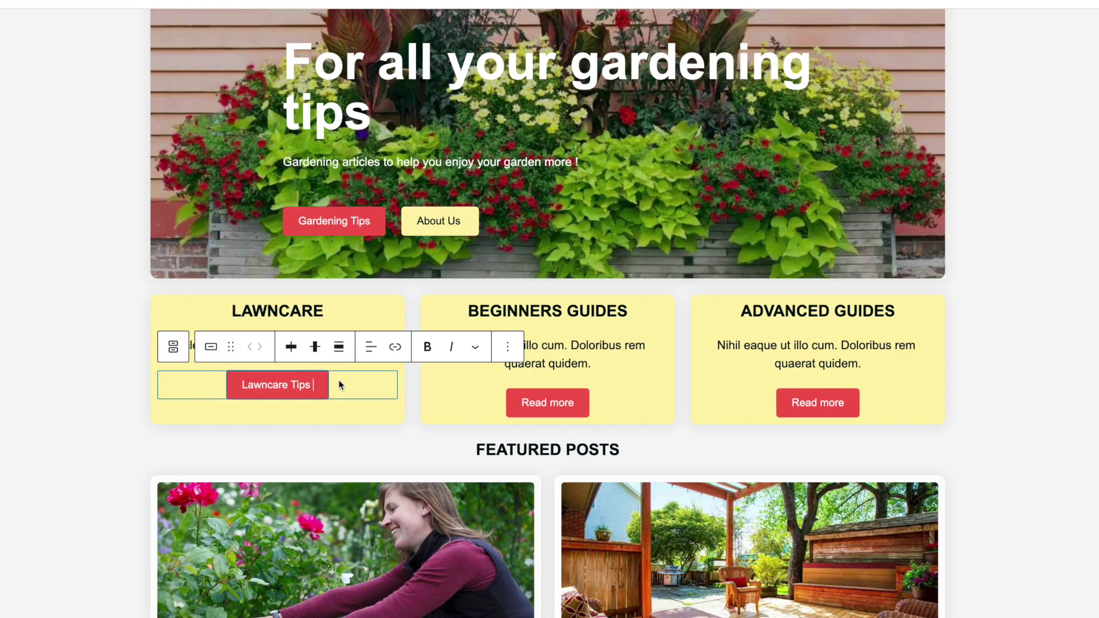
# Link the "Lawncare Tips" button to lanwcare.
pyautogui.click(395, 347)
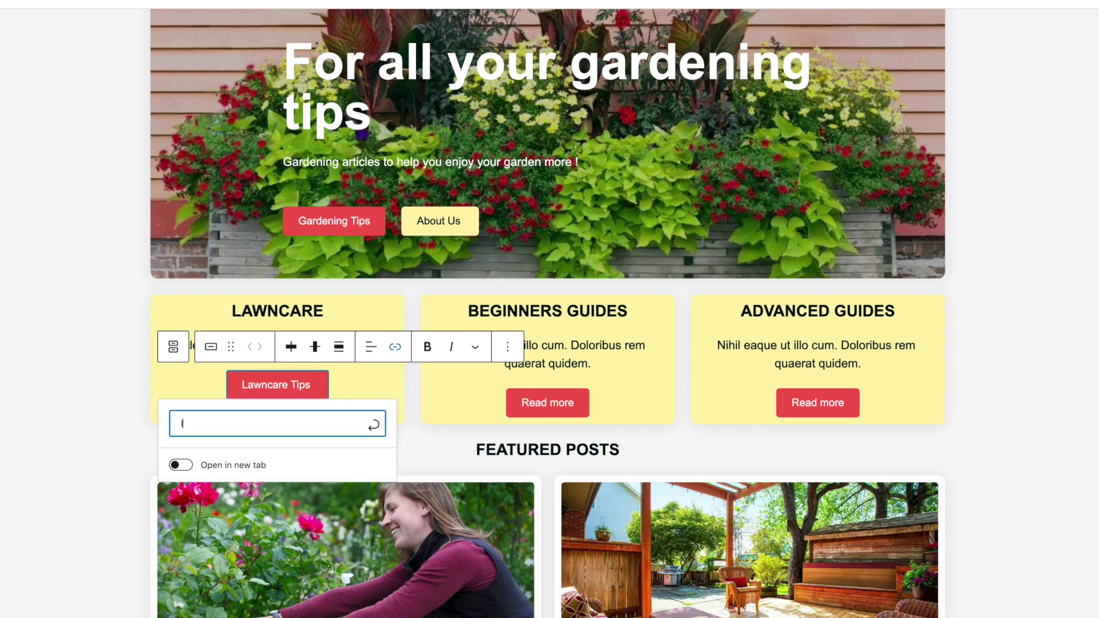
pyautogui.write('lanwcare')
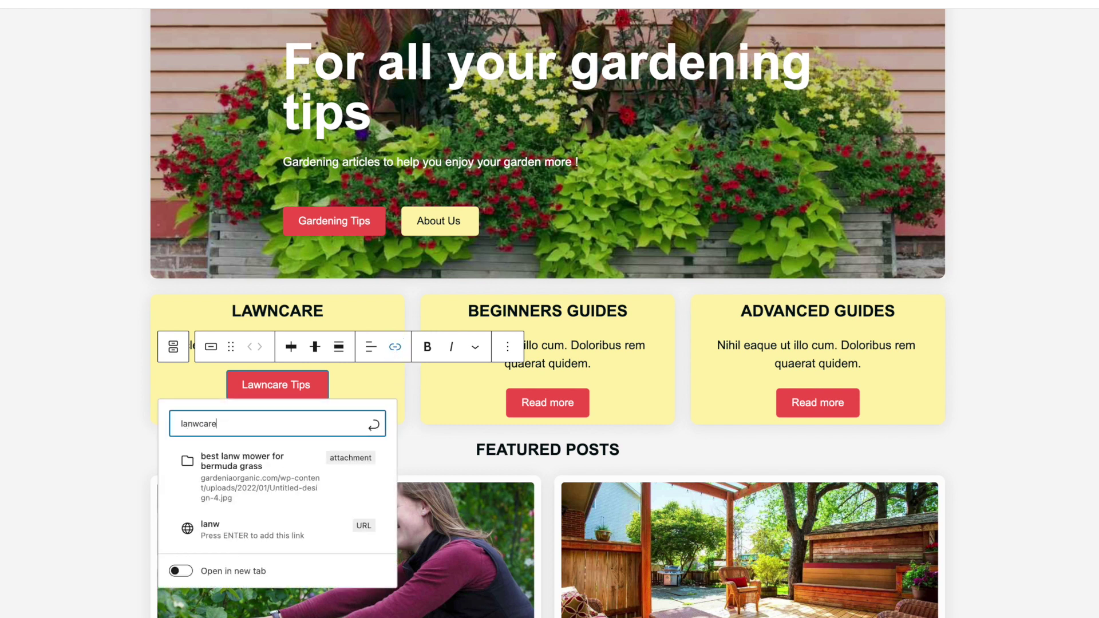
pyautogui.click(232, 459)
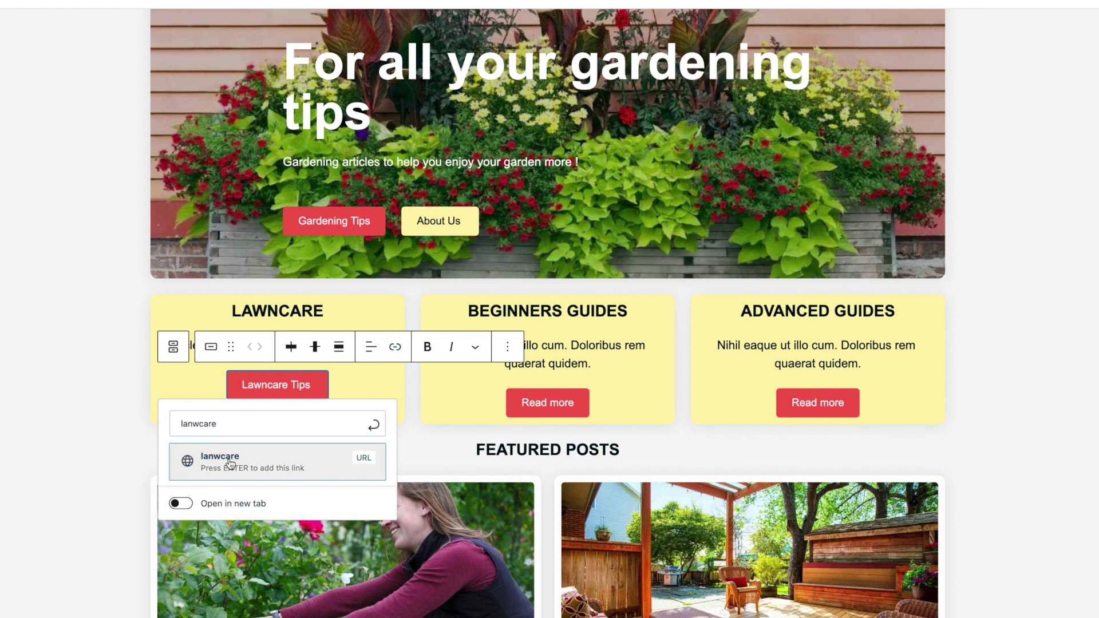
pyautogui.click(368, 388)
pyautogui.click(432, 389)
# Replace the "Beginners Guides" card heading with "SOIL CARE".
pyautogui.click(627, 311)
pyautogui.press('BackSpace')
pyautogui.press('BackSpace')
pyautogui.press('BackSpace')
pyautogui.press('BackSpace')
pyautogui.press('BackSpace')
pyautogui.press('BackSpace')
pyautogui.press('BackSpace')
pyautogui.press('BackSpace')
pyautogui.press('BackSpace')
pyautogui.press('BackSpace')
pyautogui.press('BackSpace')
pyautogui.press('BackSpace')
pyautogui.press('BackSpace')
pyautogui.press('BackSpace')
pyautogui.press('BackSpace')
pyautogui.press('BackSpace')
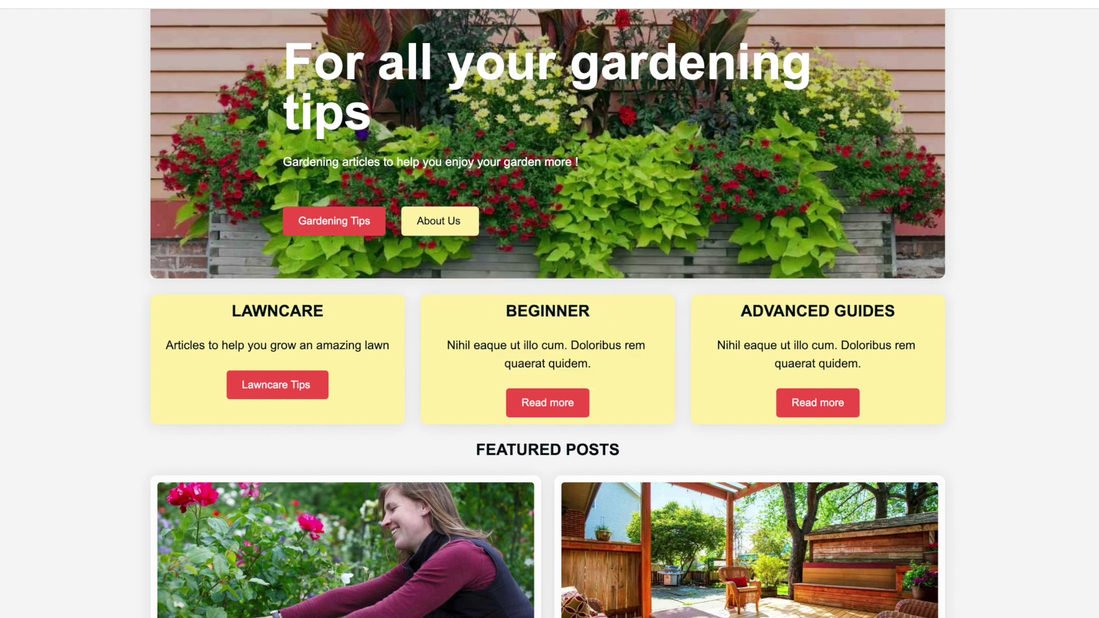
pyautogui.write('SOIL CARE')
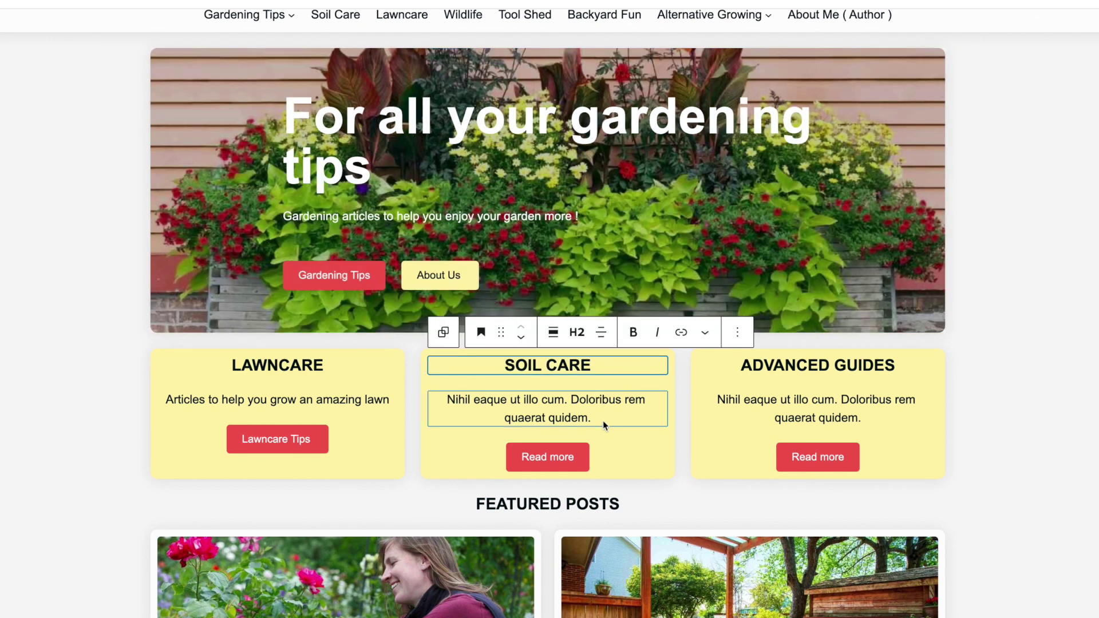
# Replace the Soil Care card's placeholder paragraph with "Learn which soil is the best for your plants".
pyautogui.click(603, 422)
pyautogui.moveTo(595, 417); pyautogui.dragTo(436, 395)
pyautogui.write('Learn whic')
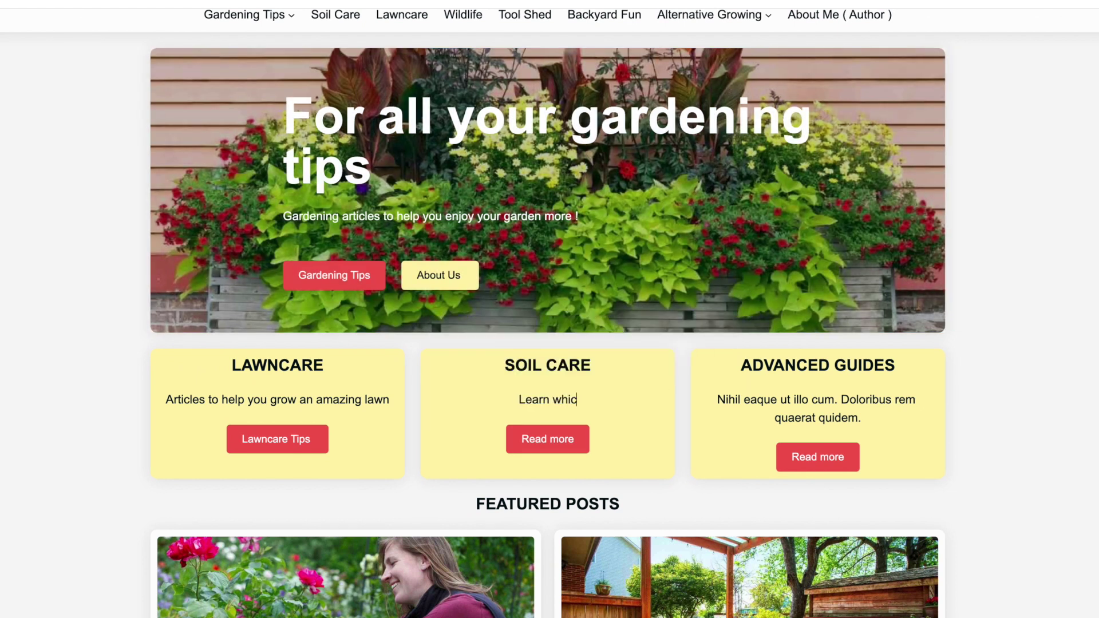
pyautogui.write('h soil is the best for your plants')
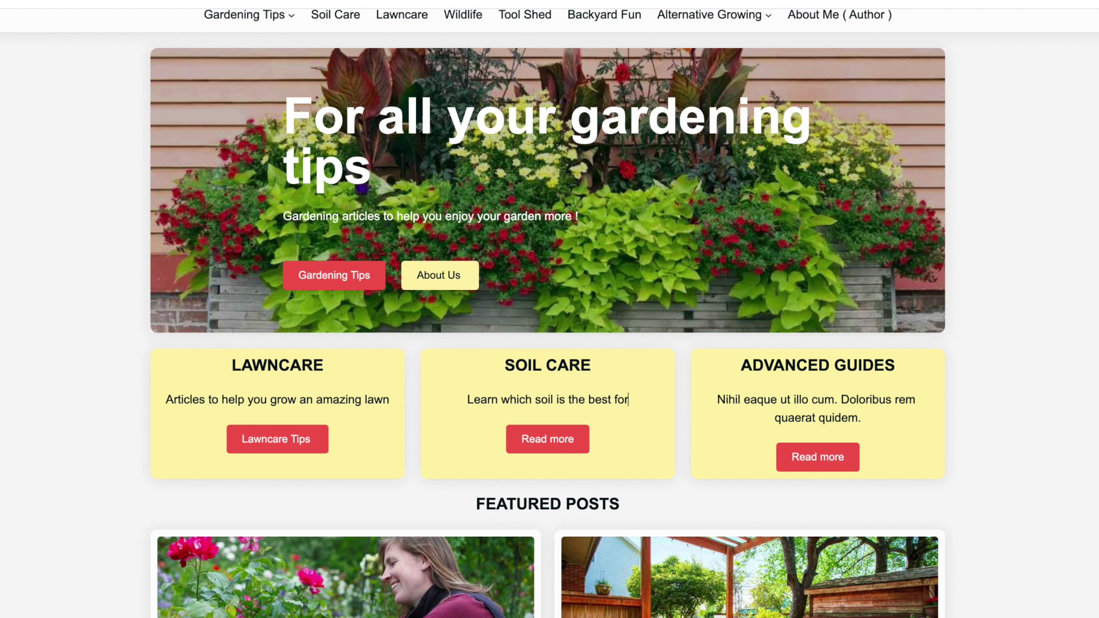
# Change the label of the Soil Care card's button to "Soil tips".
pyautogui.click(576, 440)
pyautogui.hotkey('ctrl', 'a')
pyautogui.write('Soil tips')
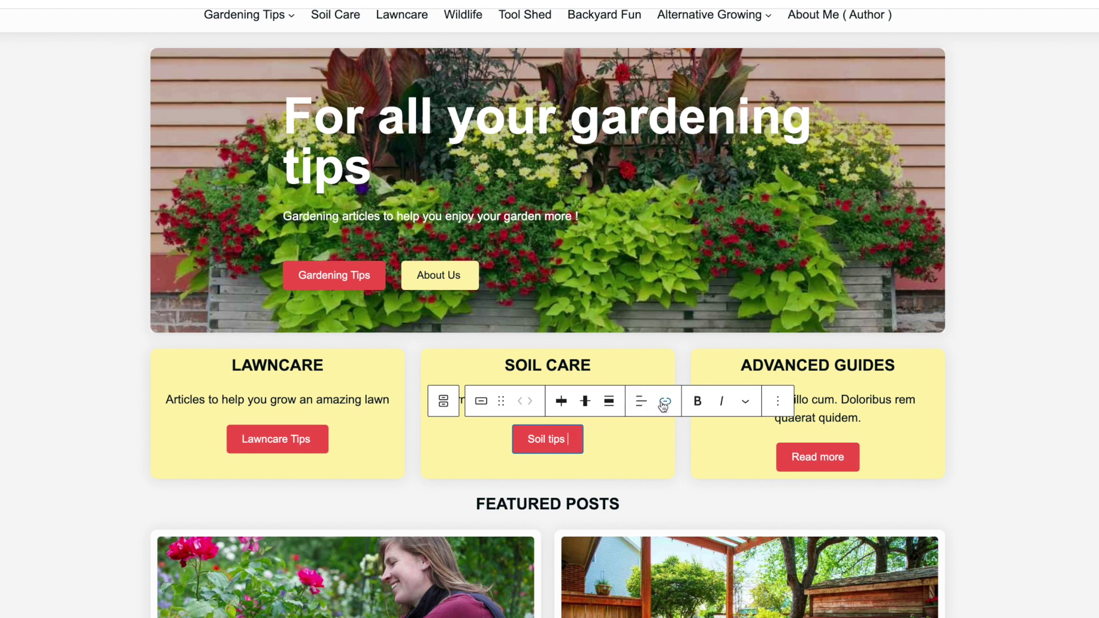
# Link the "Soil tips" button to soil-care.
pyautogui.hotkey('ctrl', 'k')
pyautogui.write('soil')
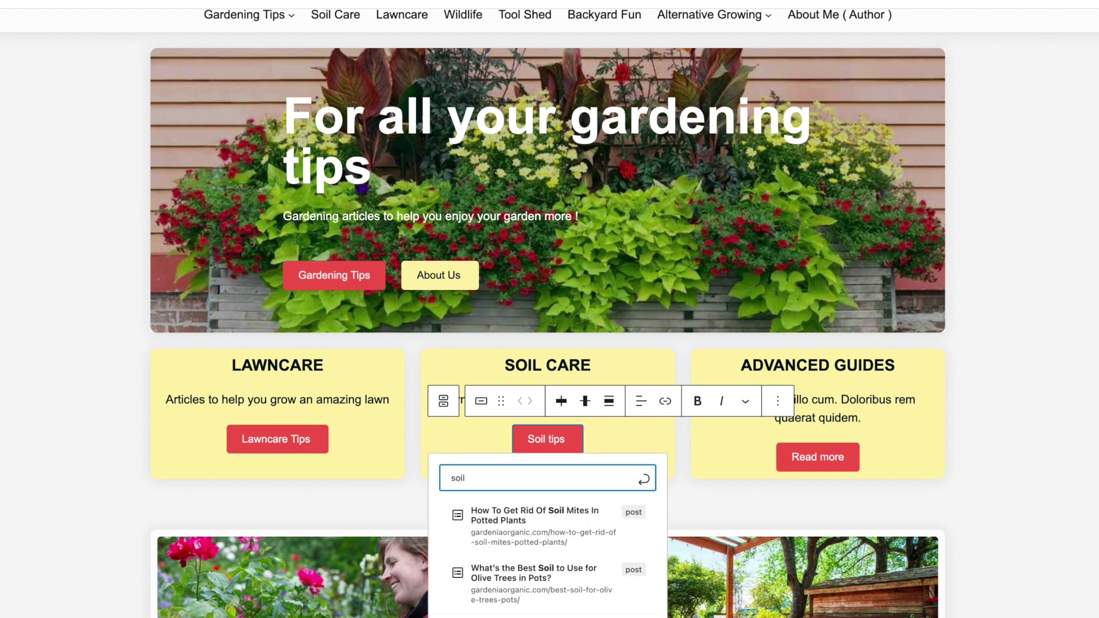
pyautogui.write('-care')
pyautogui.scroll(-5, 515, 591)
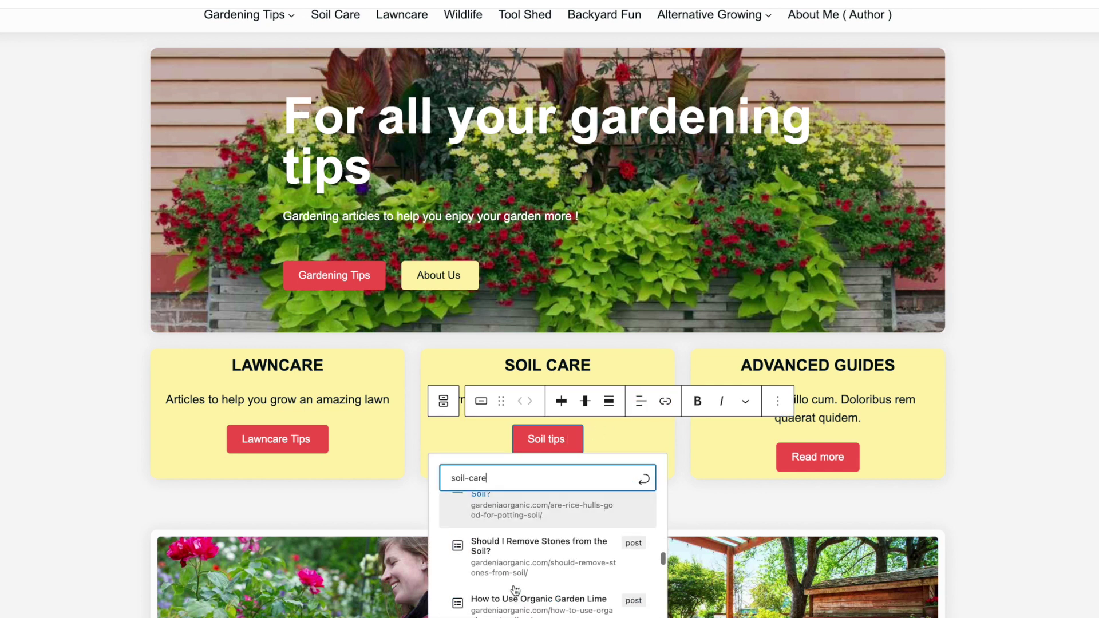
pyautogui.scroll(-2, 515, 591)
pyautogui.click(489, 606)
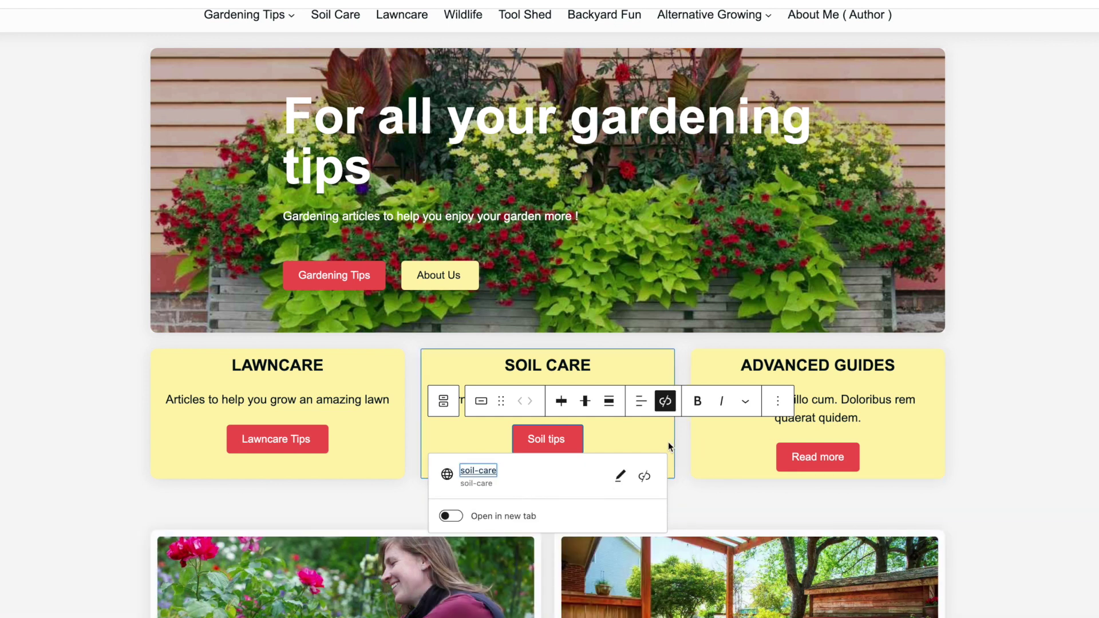
pyautogui.click(668, 441)
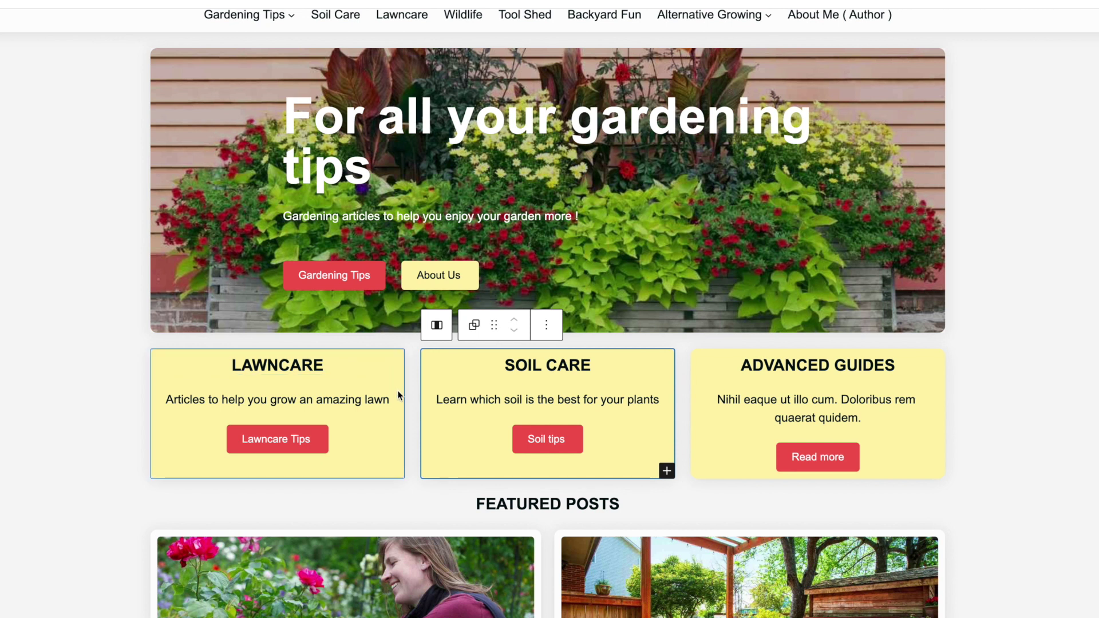
# Remove the column holding the "Advanced Guides" card from the row of cards below the hero.
pyautogui.click(278, 382)
pyautogui.click(670, 377)
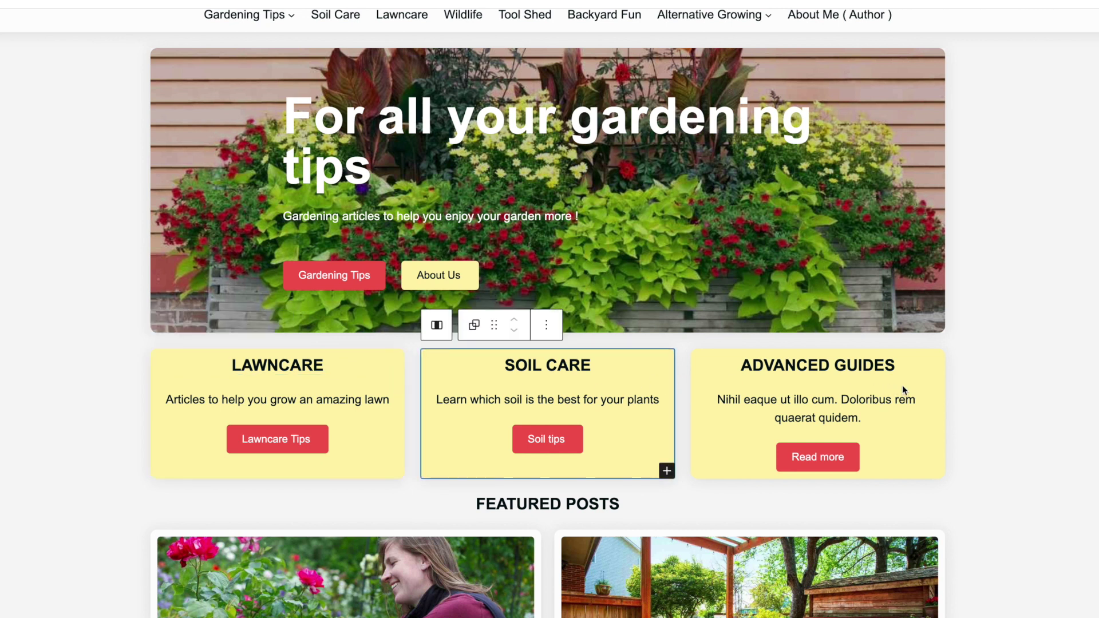
pyautogui.click(939, 382)
pyautogui.hotkey('shift', 'alt', 'o')
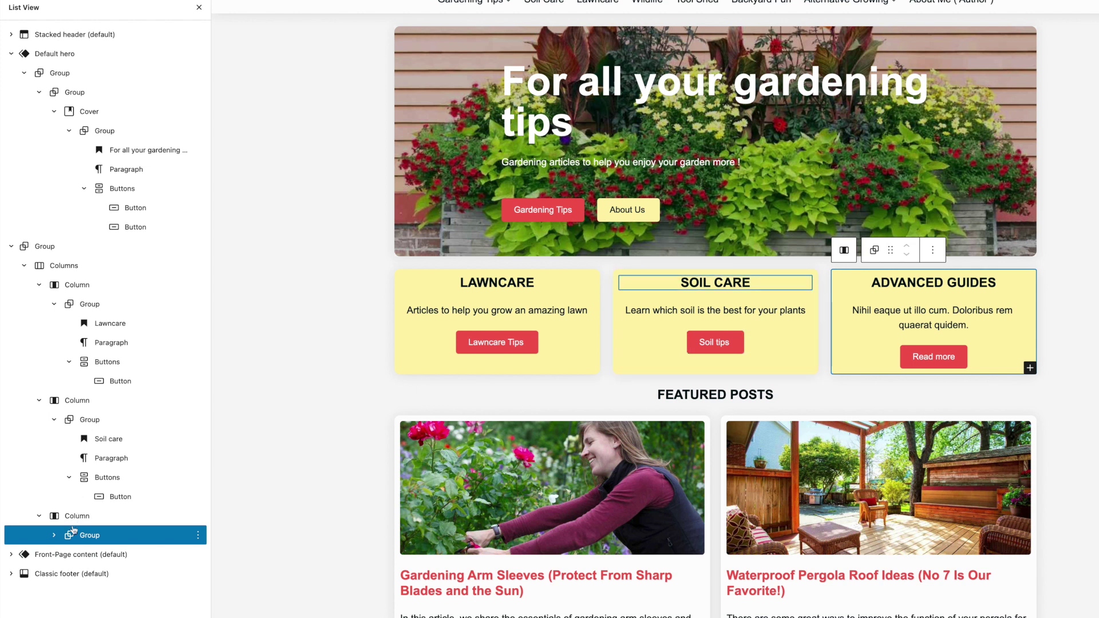
pyautogui.click(74, 517)
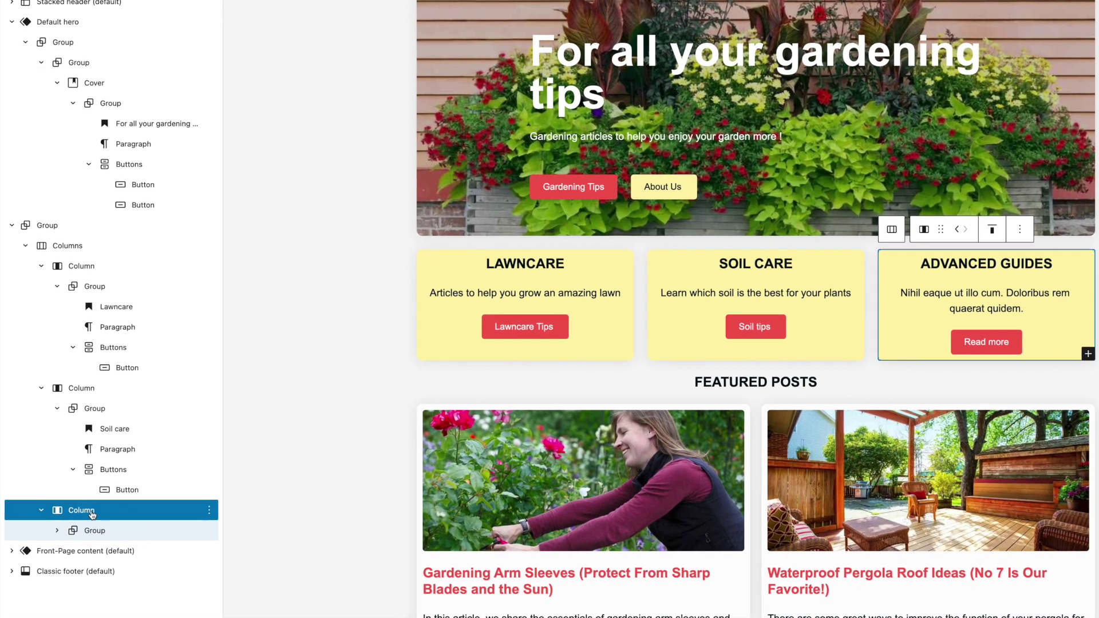
pyautogui.click(209, 509)
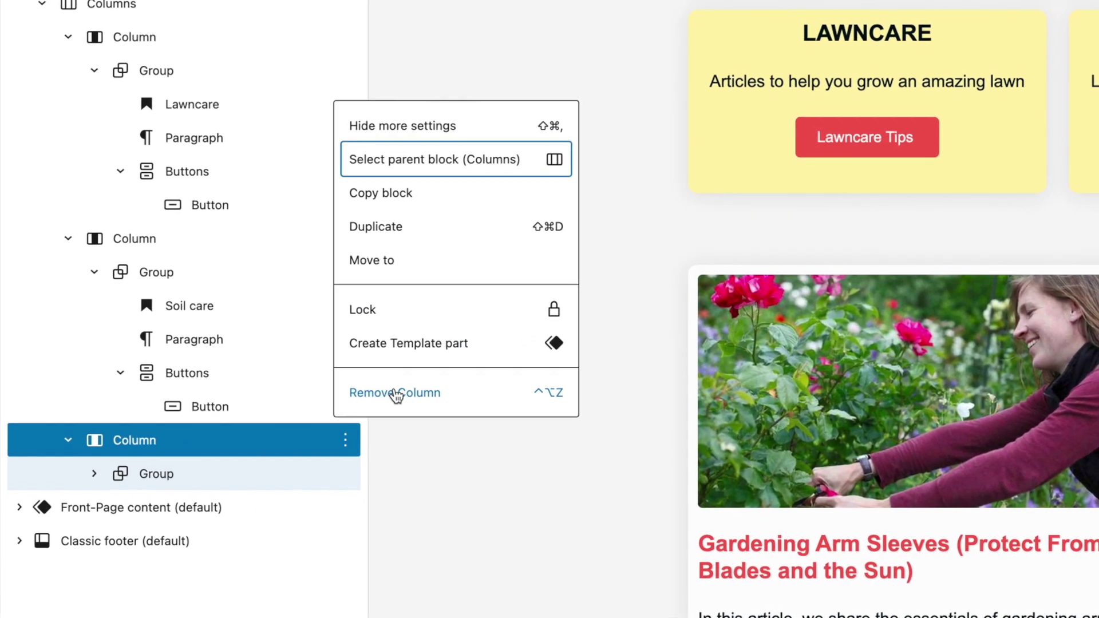
pyautogui.click(395, 393)
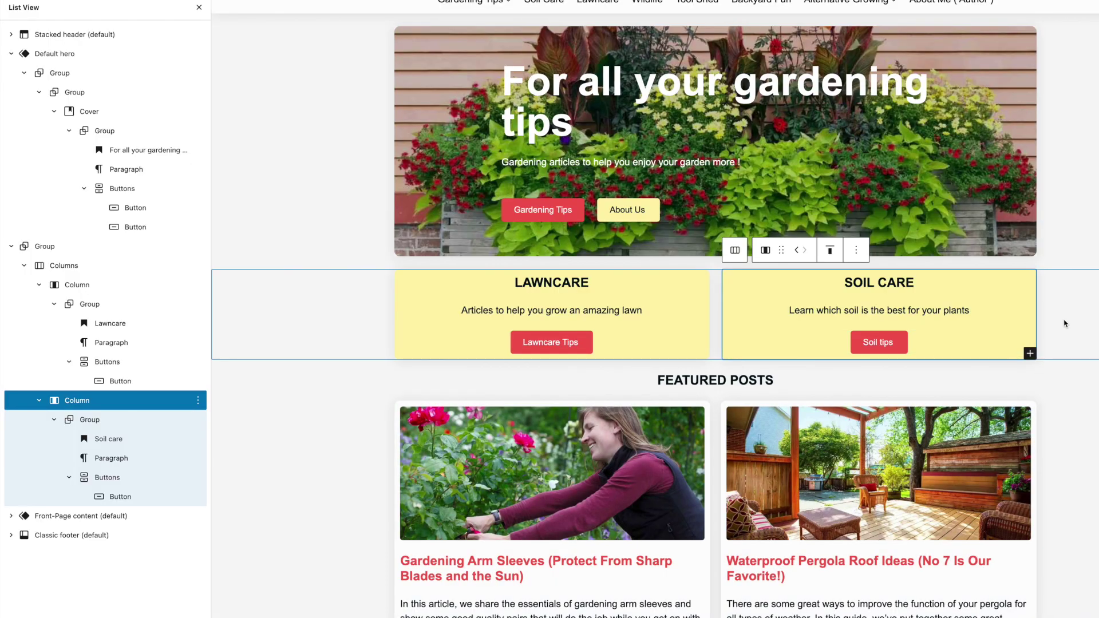
# Duplicate the Lawncare card's column twice to make four cards in the row below the hero.
pyautogui.click(678, 320)
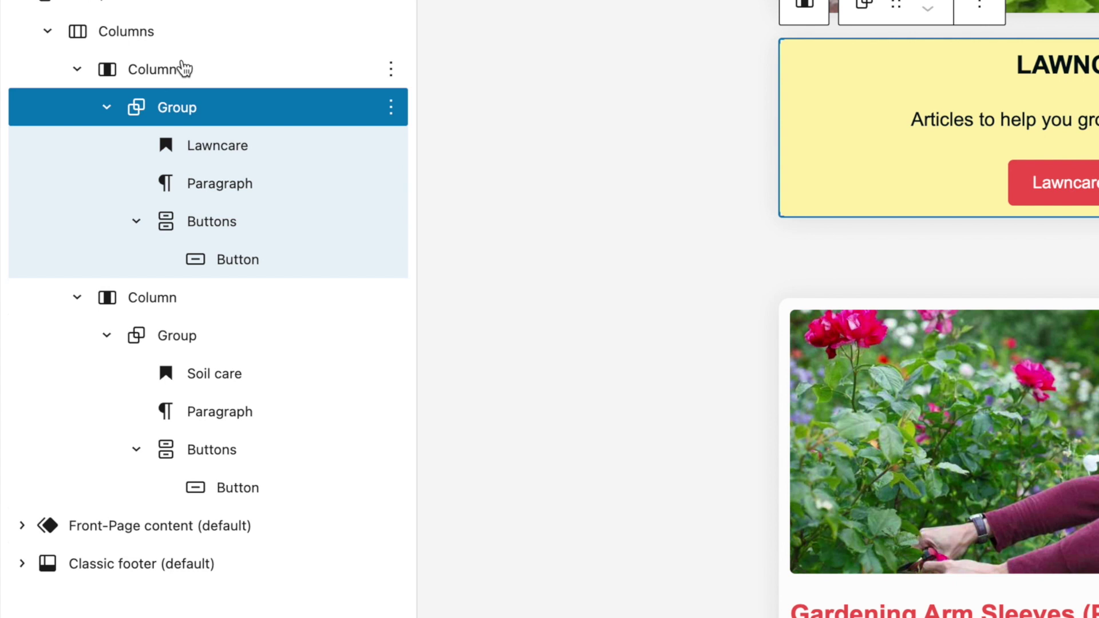
pyautogui.click(391, 69)
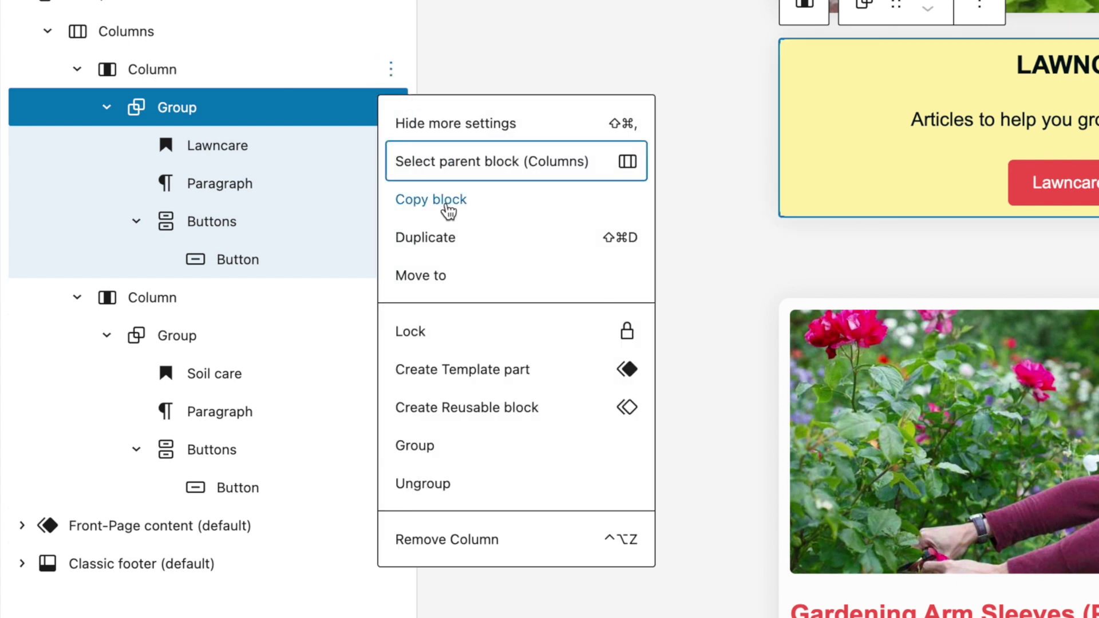
pyautogui.click(436, 248)
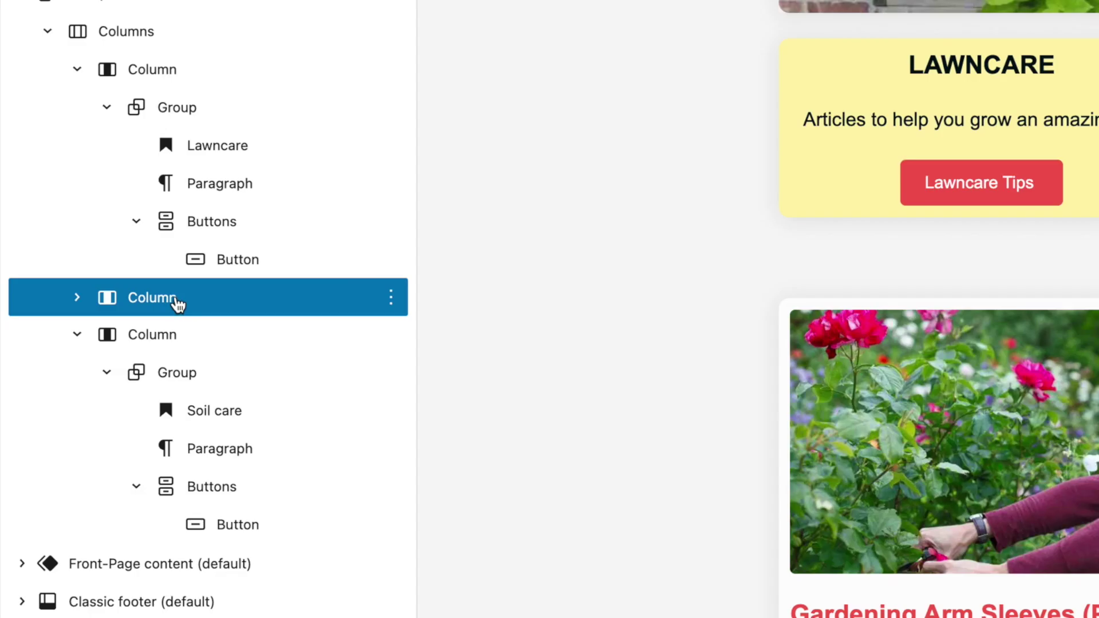
pyautogui.click(391, 299)
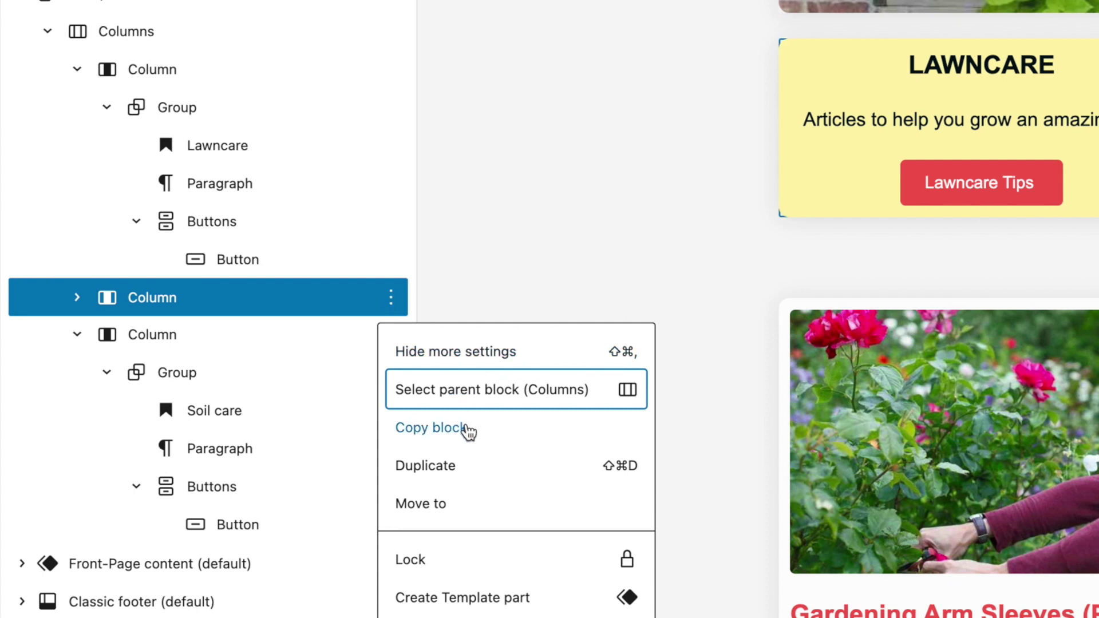
pyautogui.click(426, 468)
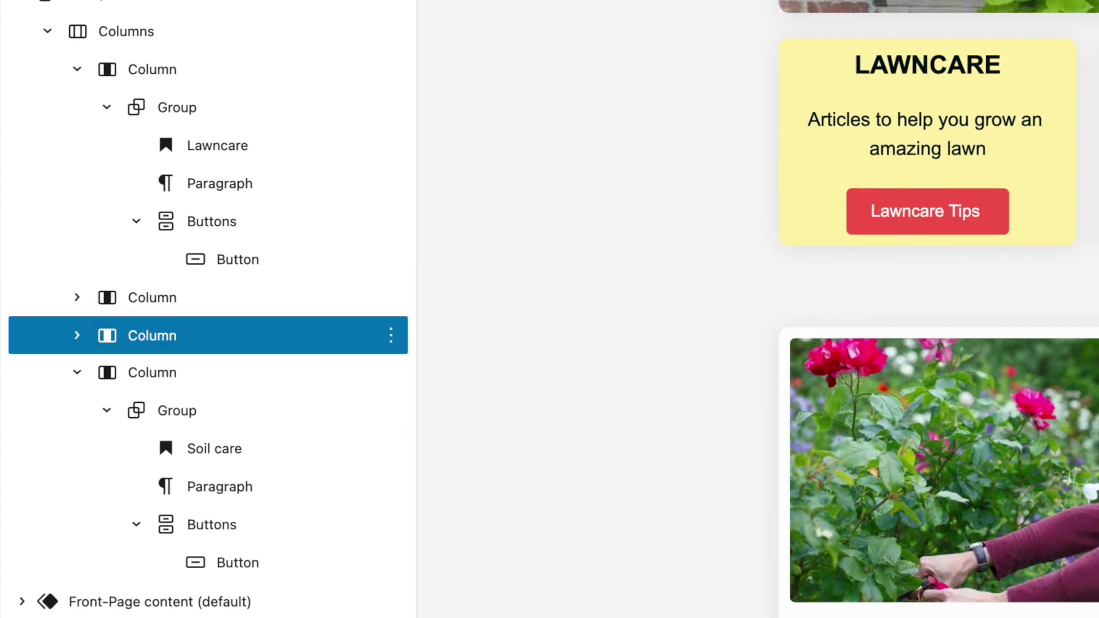
# Change the heading of the second card in the row to "another one".
pyautogui.click(484, 431)
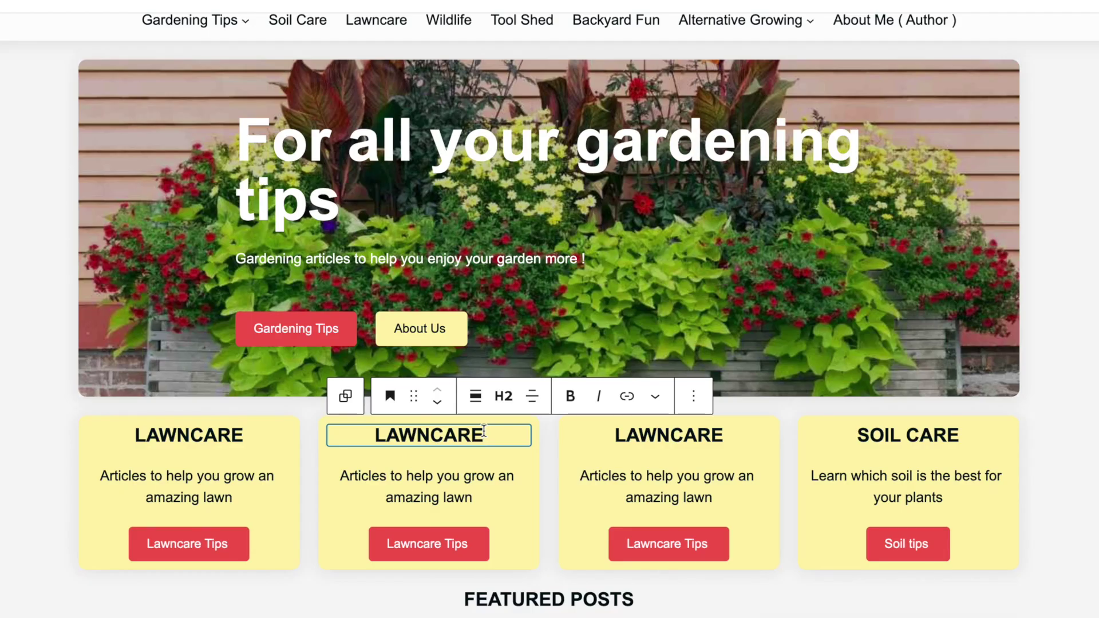
pyautogui.press('BackSpace')
pyautogui.press('BackSpace')
pyautogui.press('BackSpace')
pyautogui.press('BackSpace')
pyautogui.press('BackSpace')
pyautogui.press('BackSpace')
pyautogui.press('BackSpace')
pyautogui.press('BackSpace')
pyautogui.write('ANOTHER ON E')
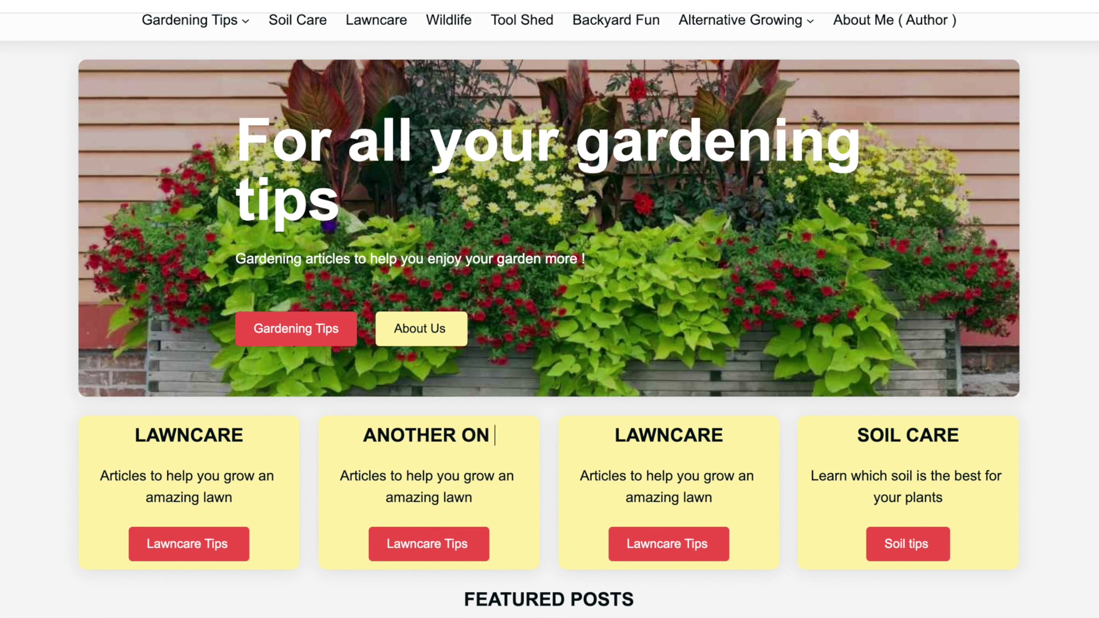
pyautogui.press('BackSpace')
pyautogui.press('BackSpace')
pyautogui.write('E')
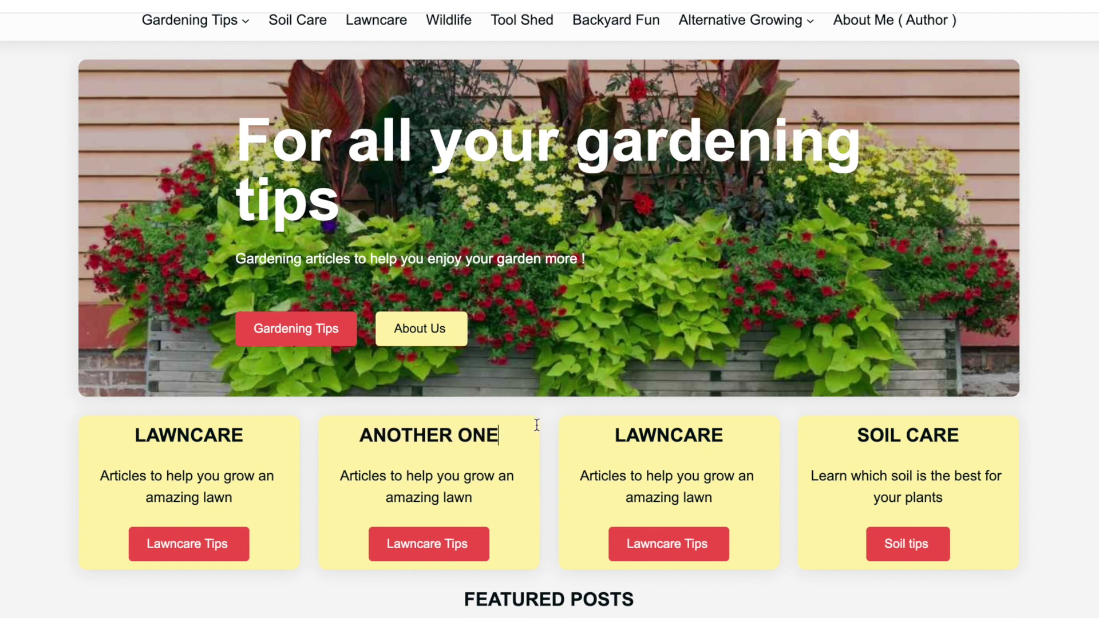
pyautogui.click(737, 432)
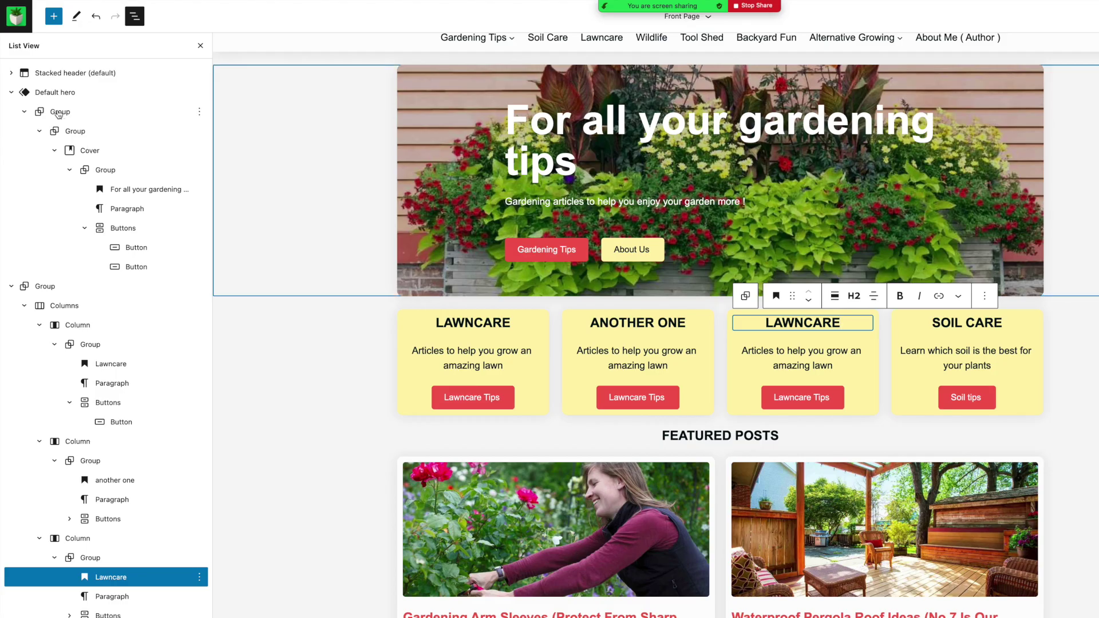
# Remove the whole group holding the row of cards between the hero and the featured posts.
pyautogui.scroll(-1, 98, 294)
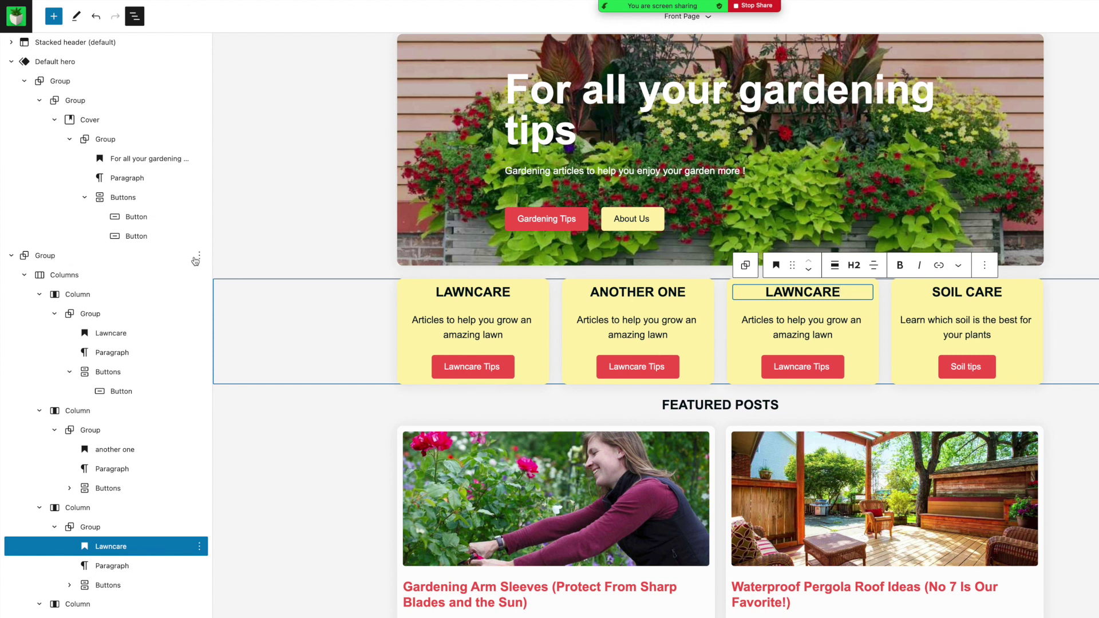
pyautogui.click(199, 257)
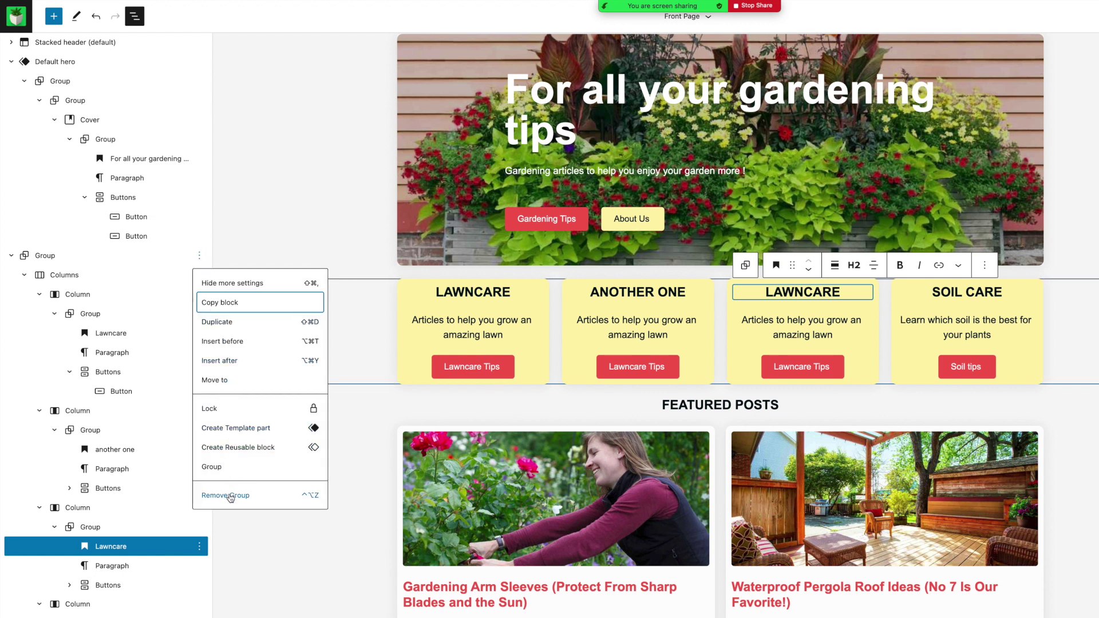
pyautogui.click(229, 495)
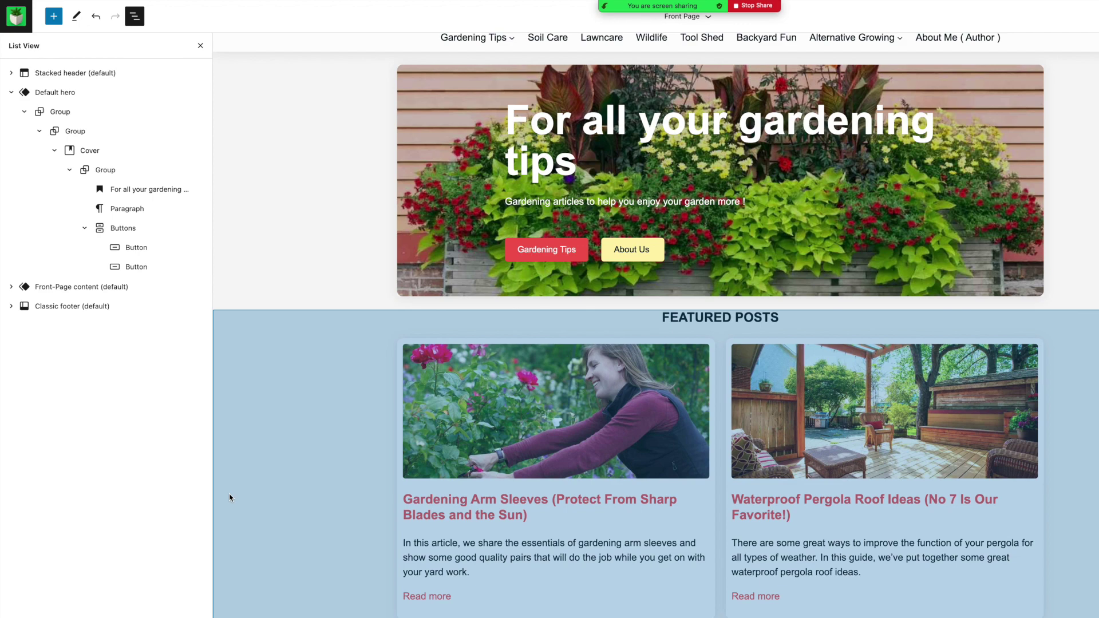
pyautogui.click(309, 295)
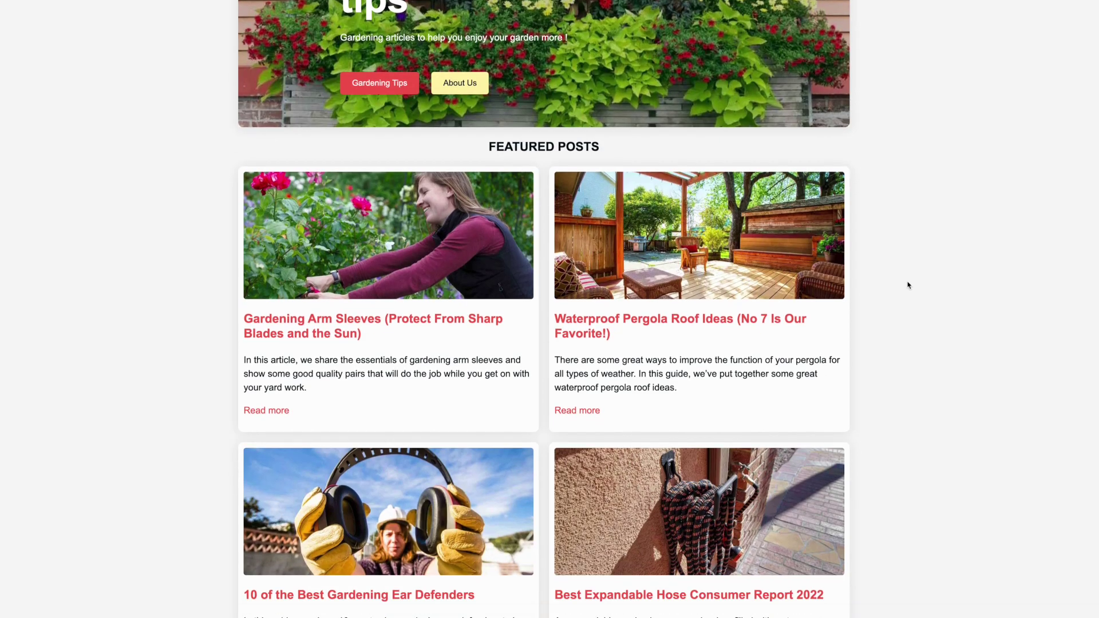
# Review the front page on the live site, from the header navigation and hero through the Featured Posts and Latest Posts sections.
pyautogui.scroll(-4, 908, 285)
pyautogui.scroll(-10, 908, 285)
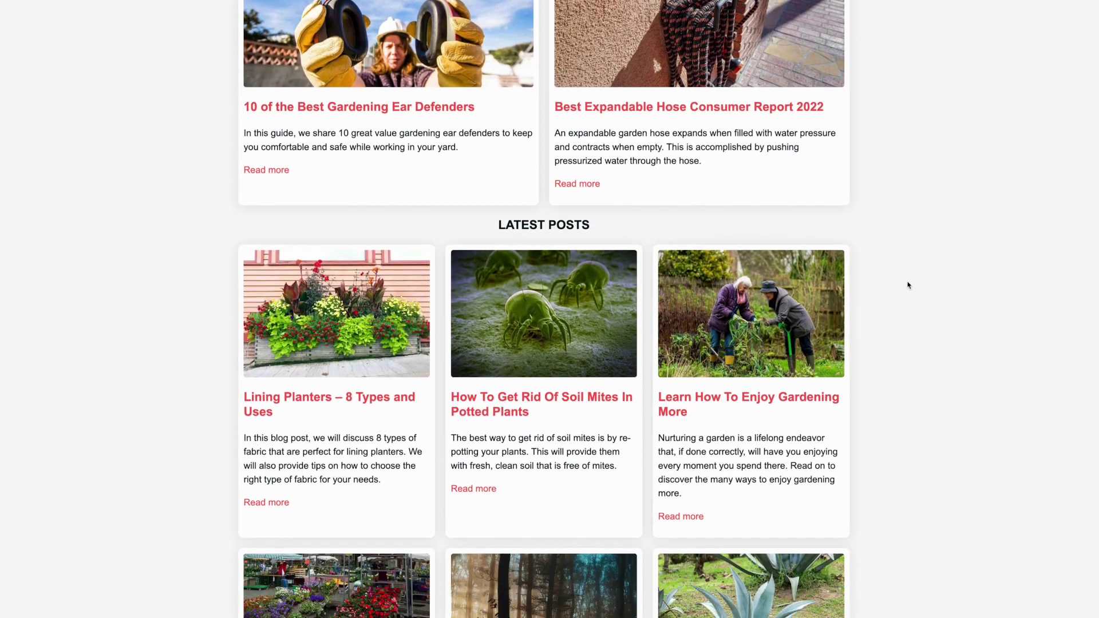
pyautogui.scroll(15, 908, 285)
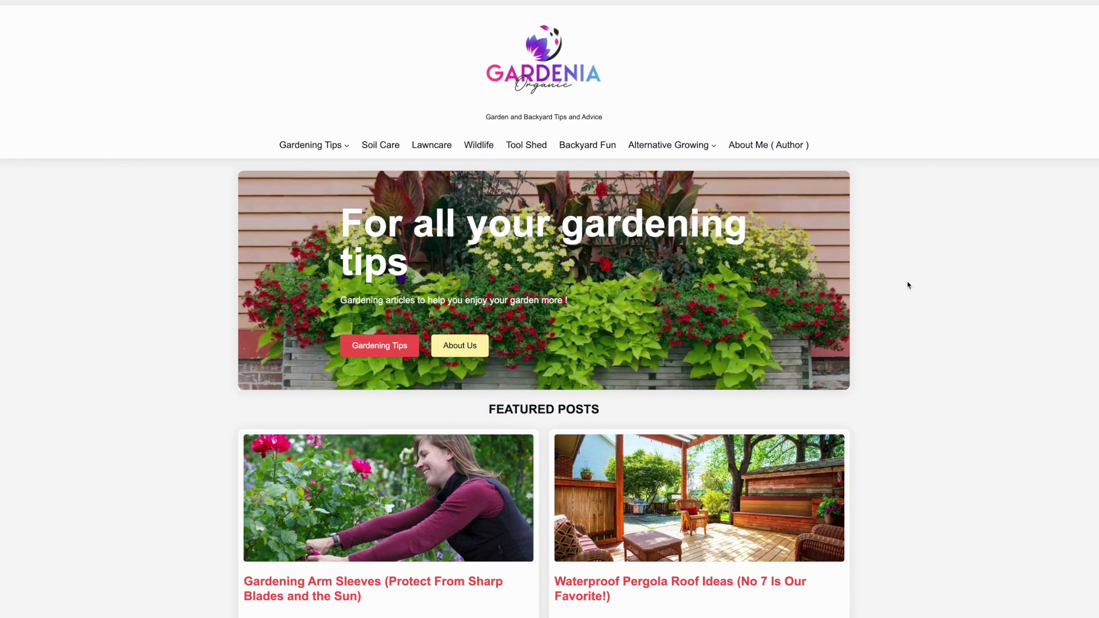
pyautogui.moveTo(269, 135); pyautogui.dragTo(725, 148)
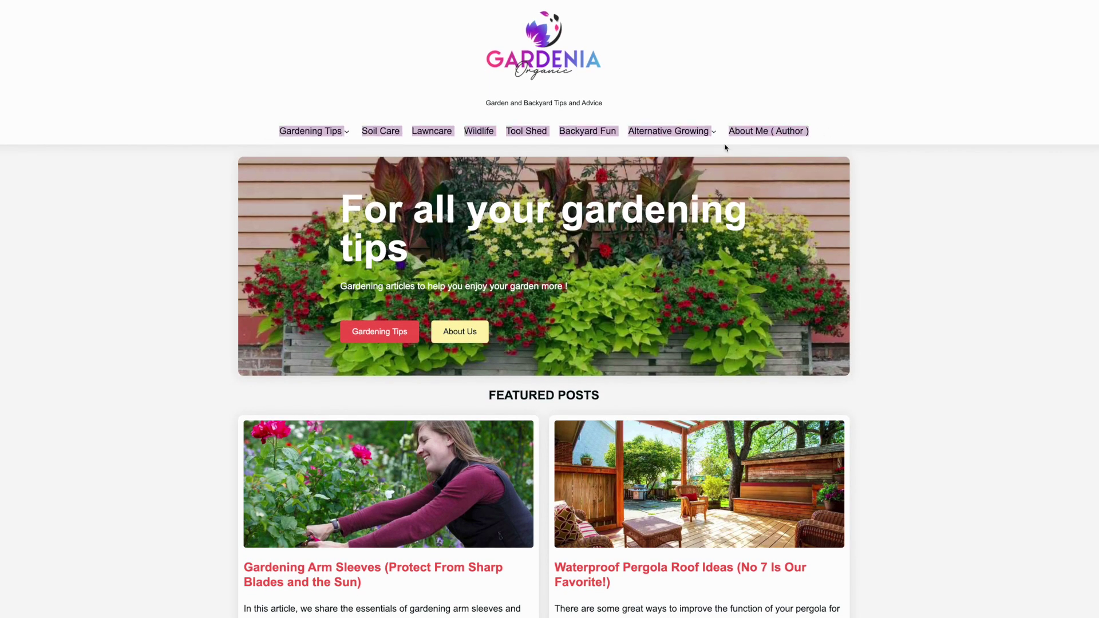
pyautogui.click(275, 176)
pyautogui.scroll(-5, 447, 255)
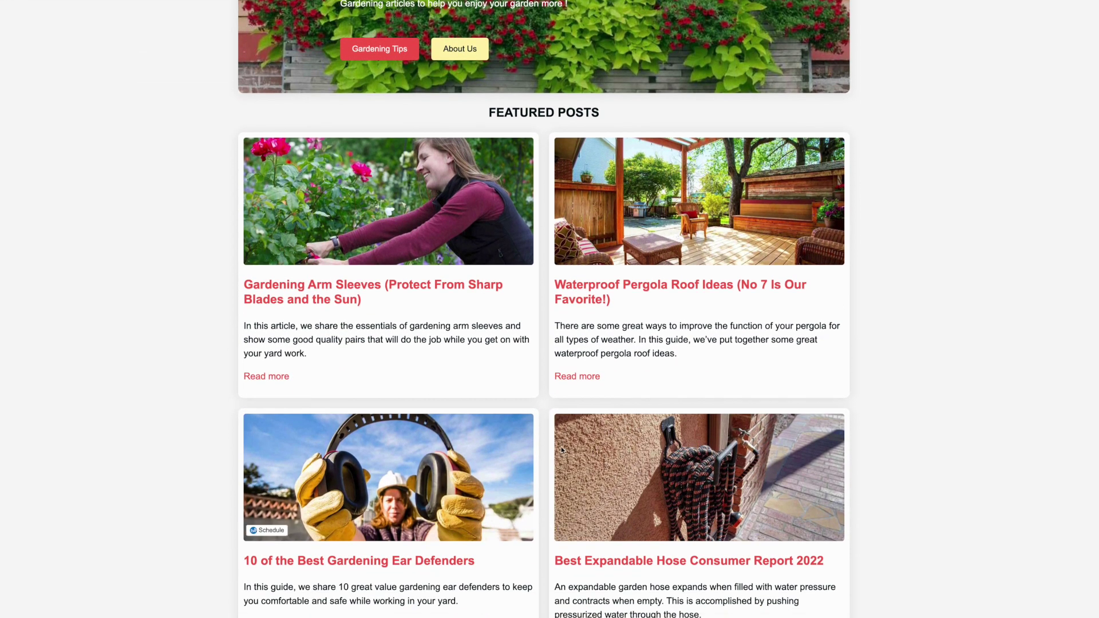
pyautogui.scroll(5, 495, 255)
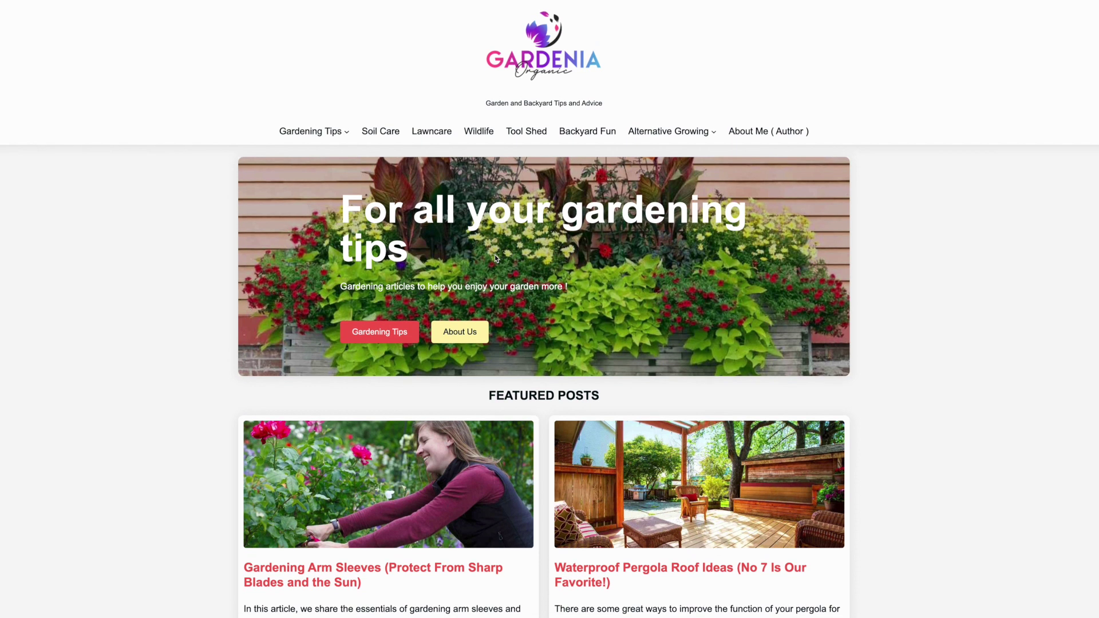
pyautogui.scroll(-19, 494, 255)
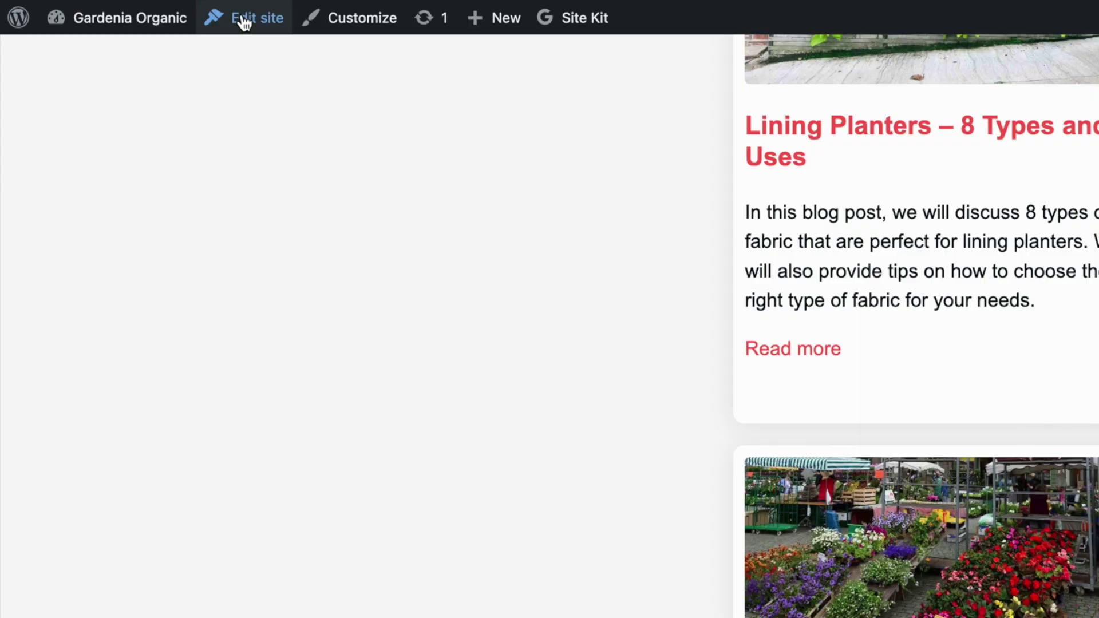
# Reopen the site editor and link the "Read our blog" button below the latest posts to gardening-tips.
pyautogui.click(243, 19)
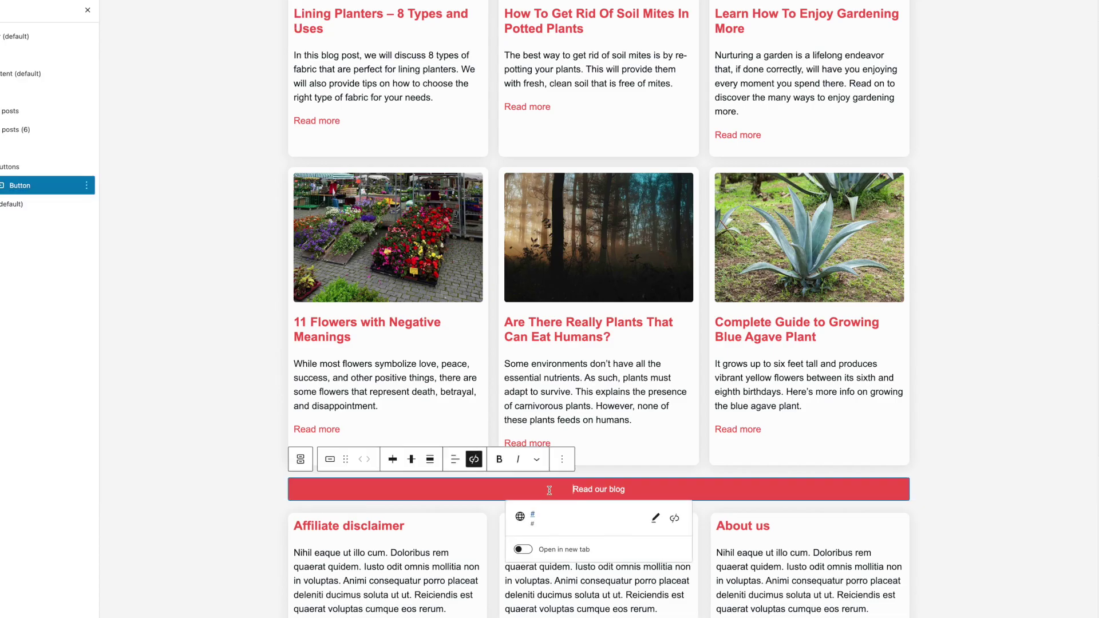
pyautogui.click(656, 519)
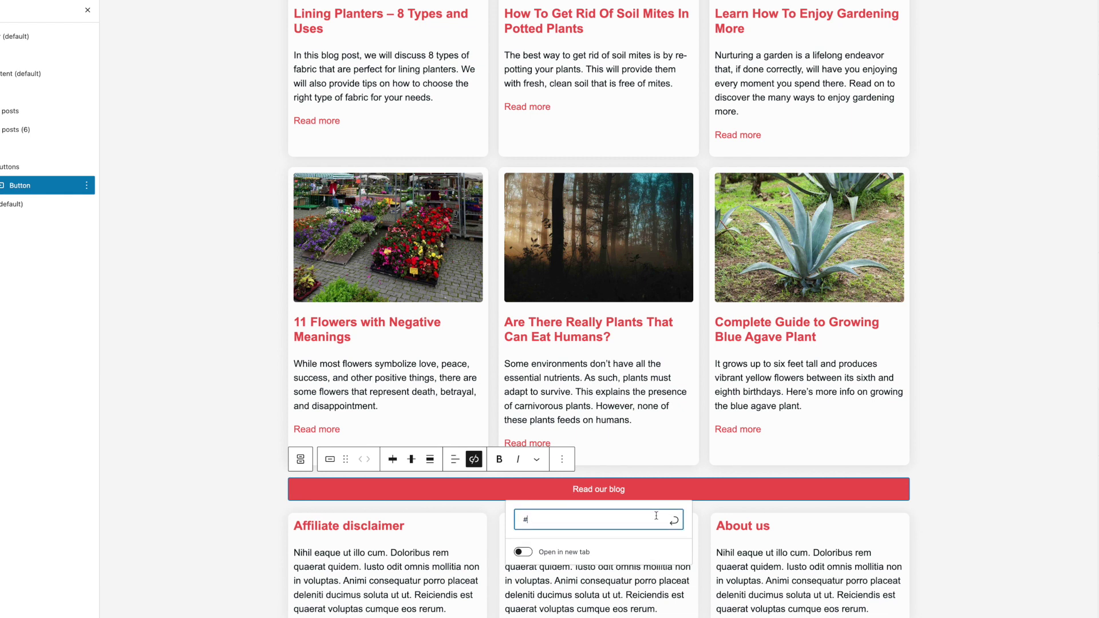
pyautogui.press('BackSpace')
pyautogui.press('Return')
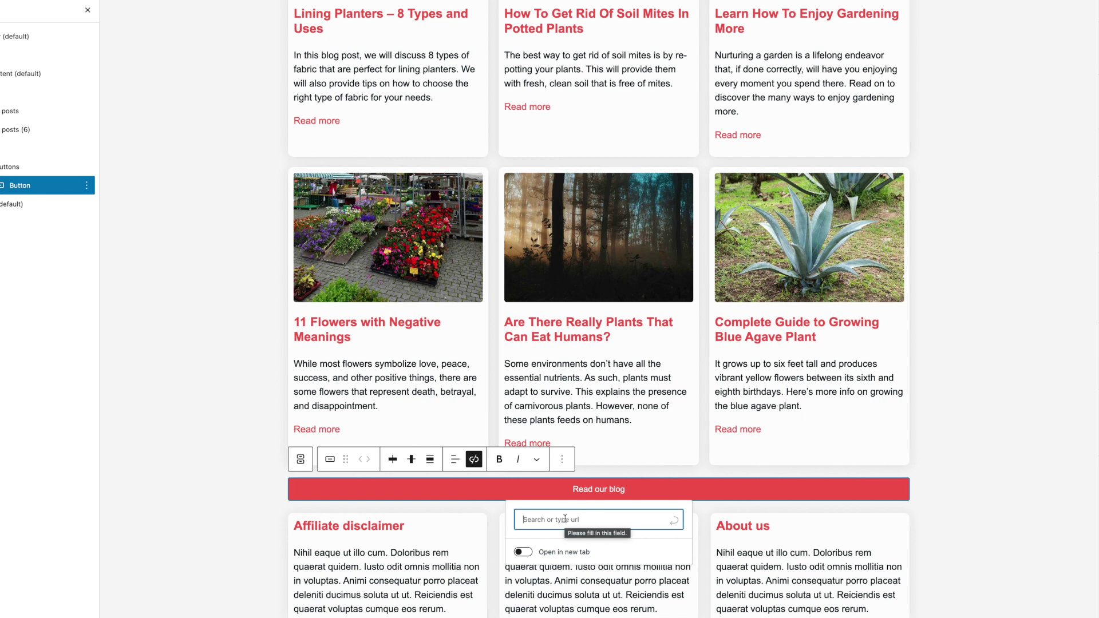
pyautogui.write('gardenin')
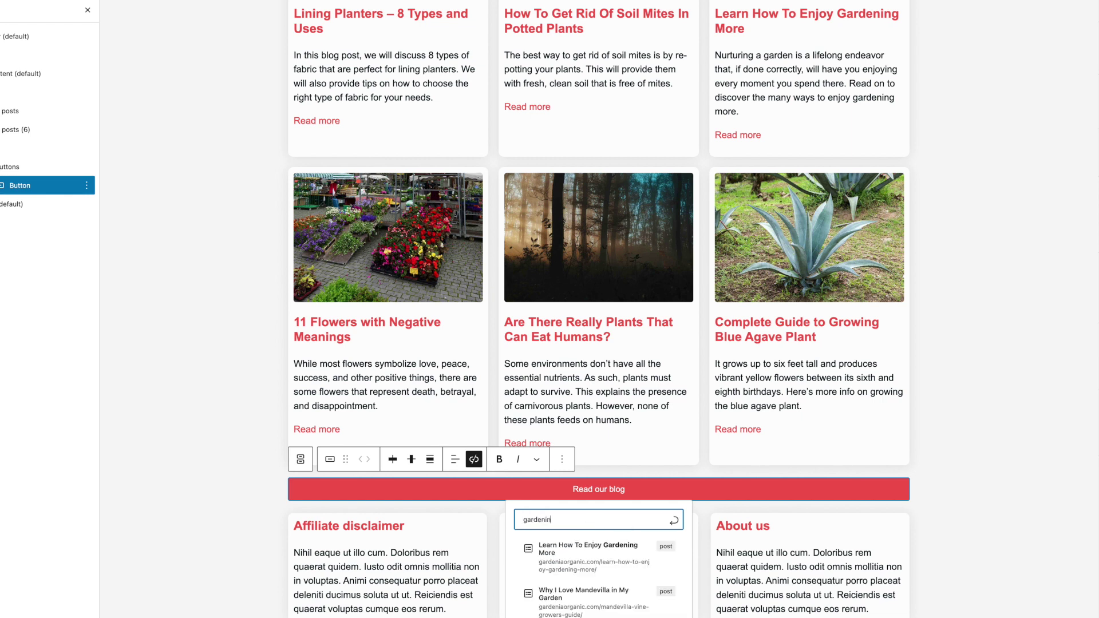
pyautogui.write('g-tips')
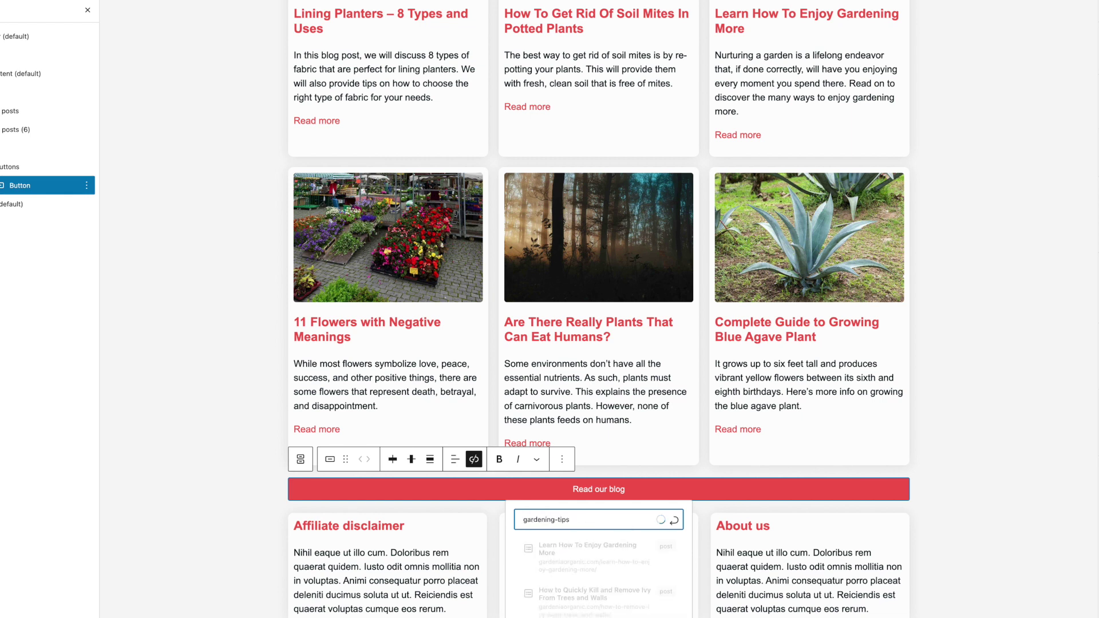
pyautogui.scroll(-5, 557, 589)
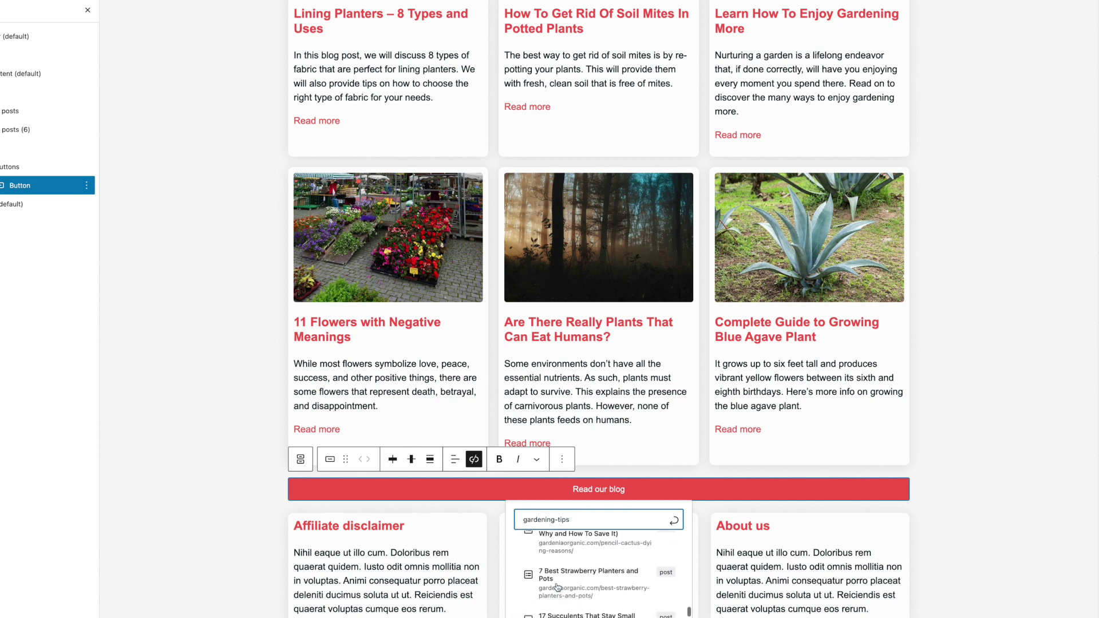
pyautogui.click(551, 614)
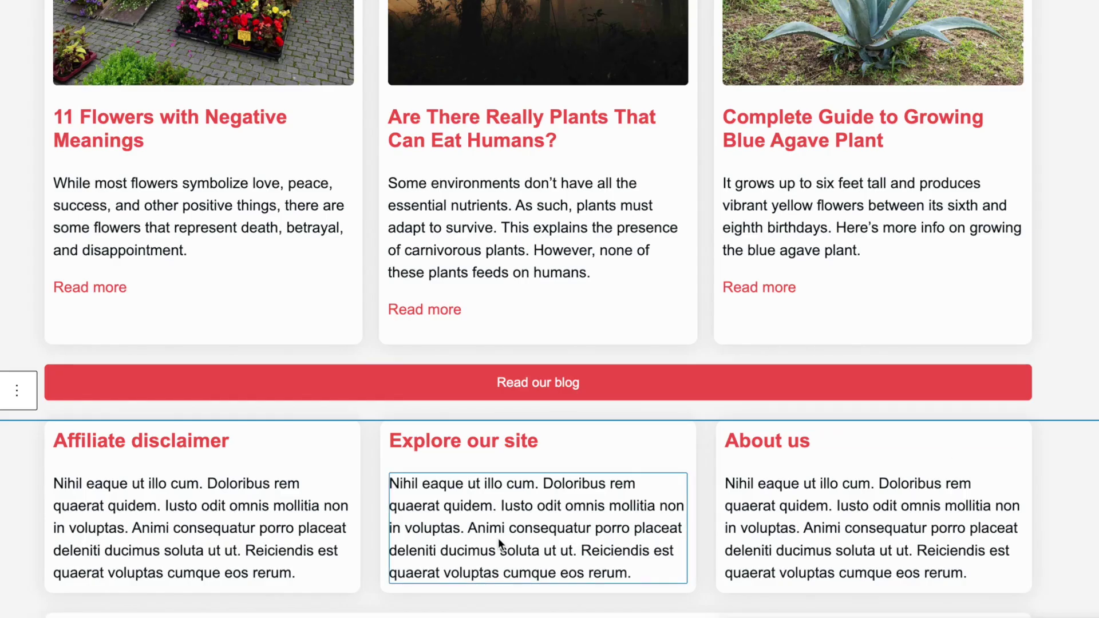
# Replace the Affiliate disclaimer card's placeholder paragraph with "write your disclaimer wording and link to a page- Link here".
pyautogui.click(297, 570)
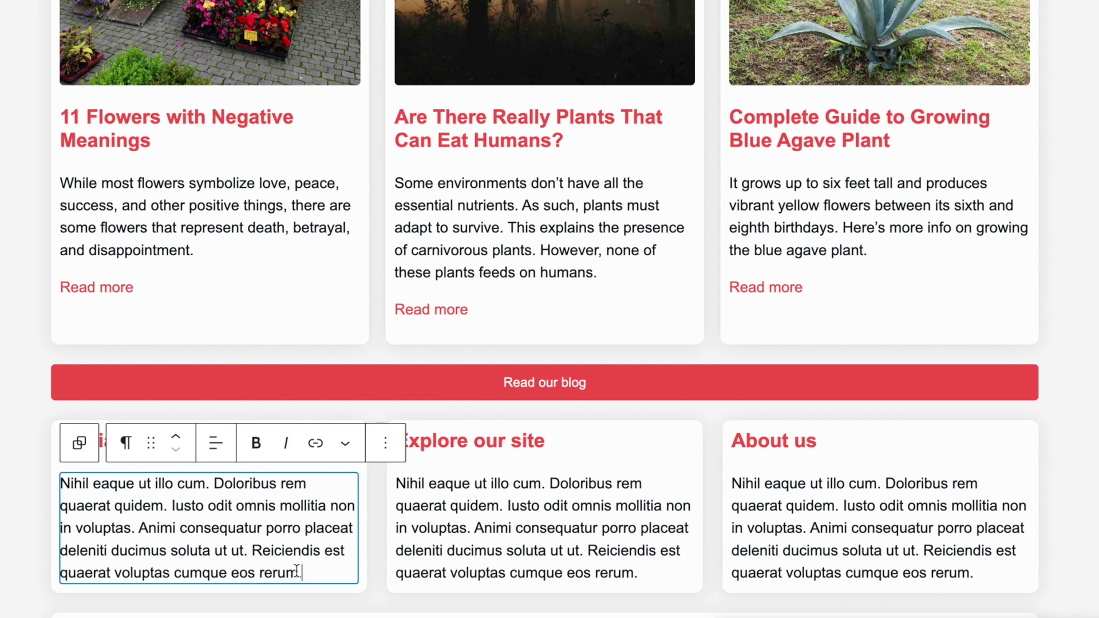
pyautogui.moveTo(305, 571); pyautogui.dragTo(63, 479)
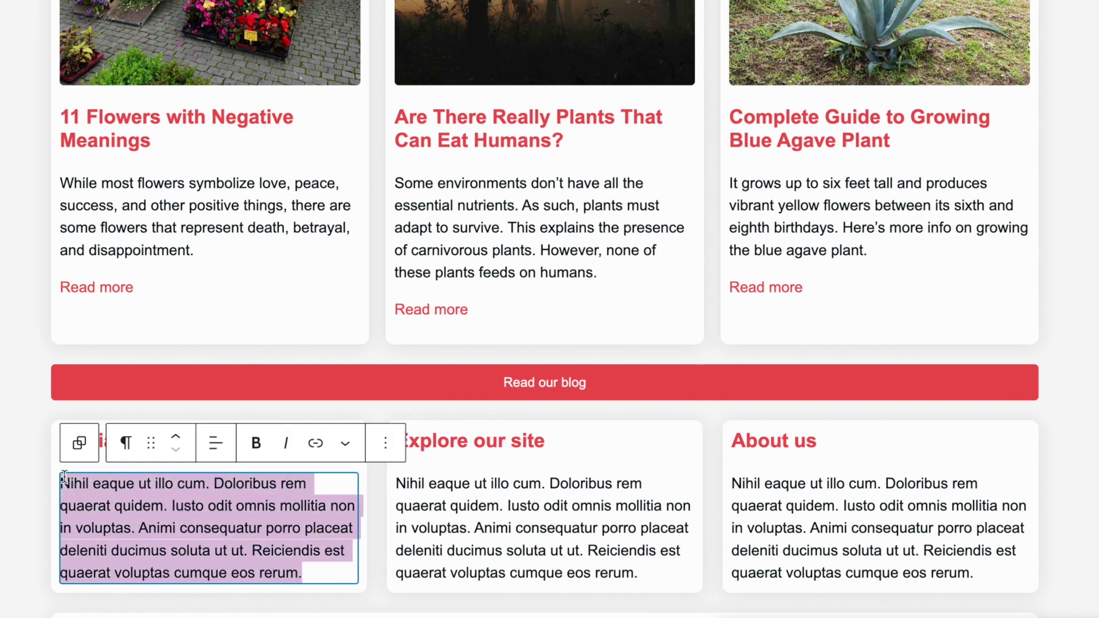
pyautogui.press('BackSpace')
pyautogui.write('write you')
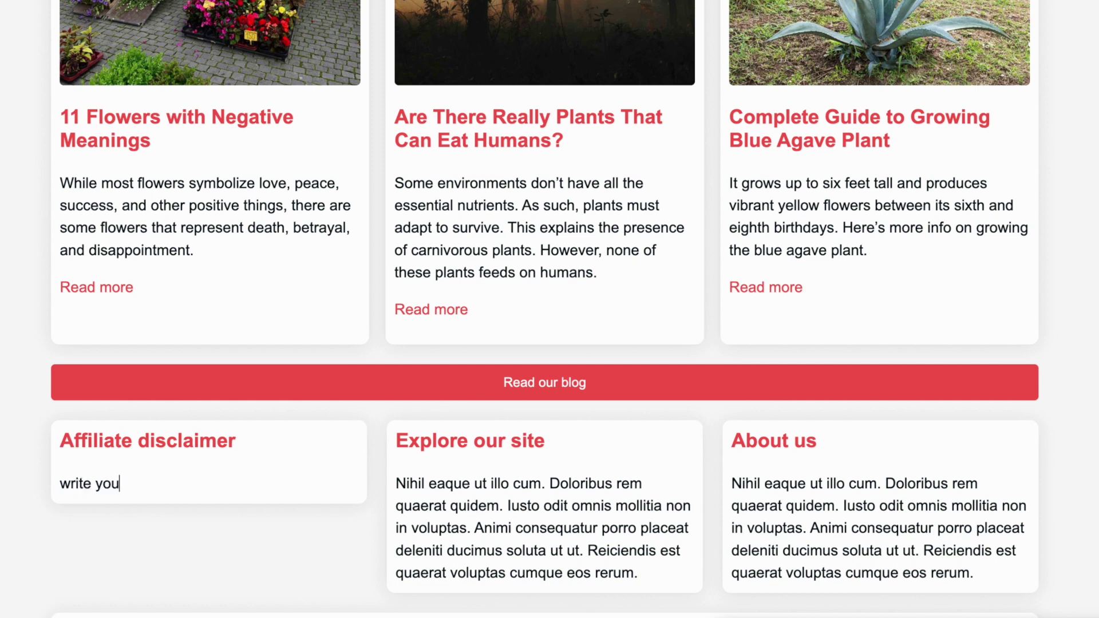
pyautogui.write('r disclaimer wording and link to a page- Link here')
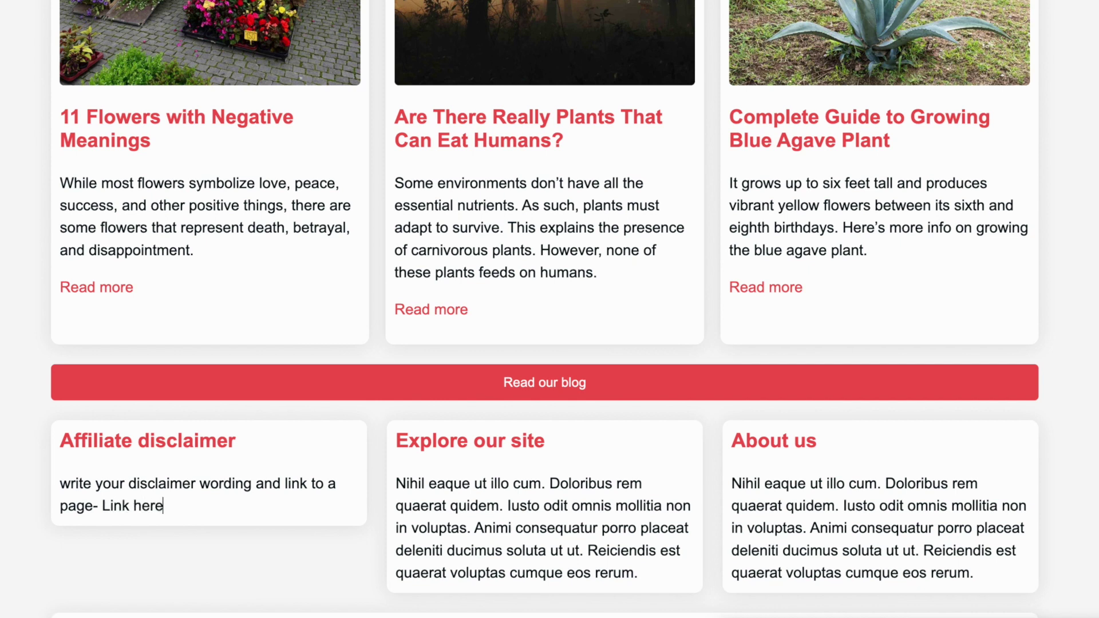
# Link the words "Link here" in the Affiliate disclaimer paragraph to the Privacy Policy page.
pyautogui.moveTo(103, 507); pyautogui.dragTo(176, 507)
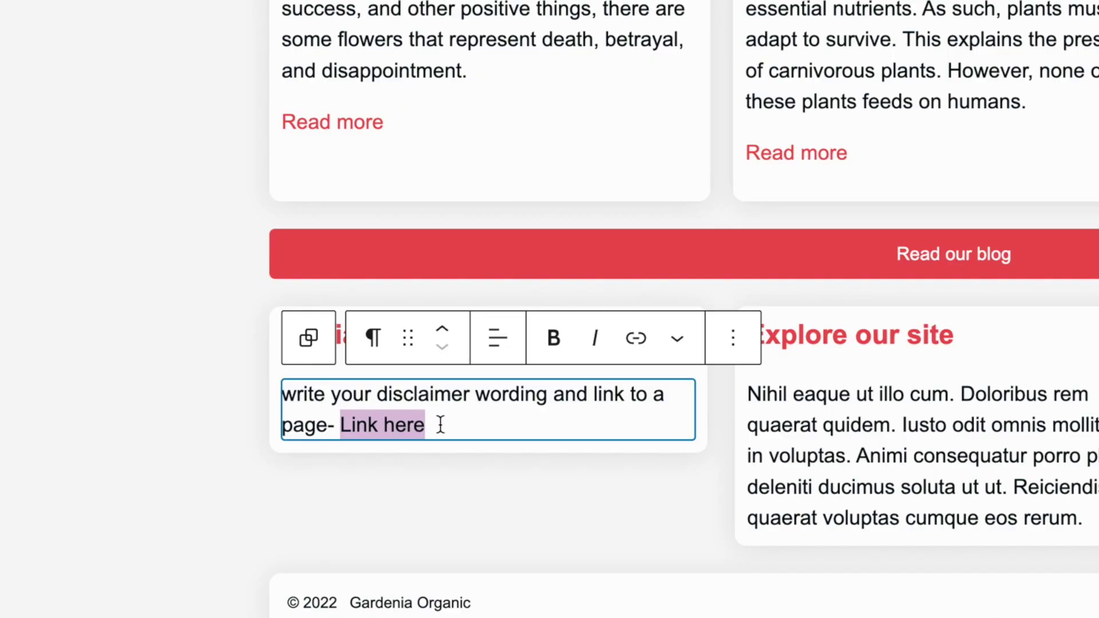
pyautogui.click(636, 338)
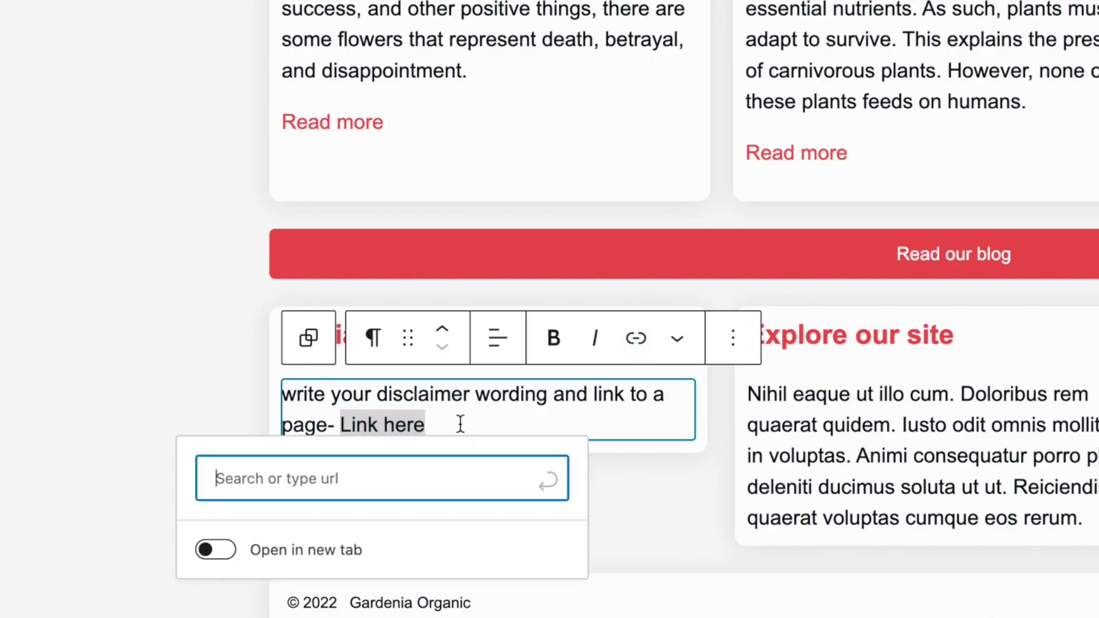
pyautogui.write('privacy')
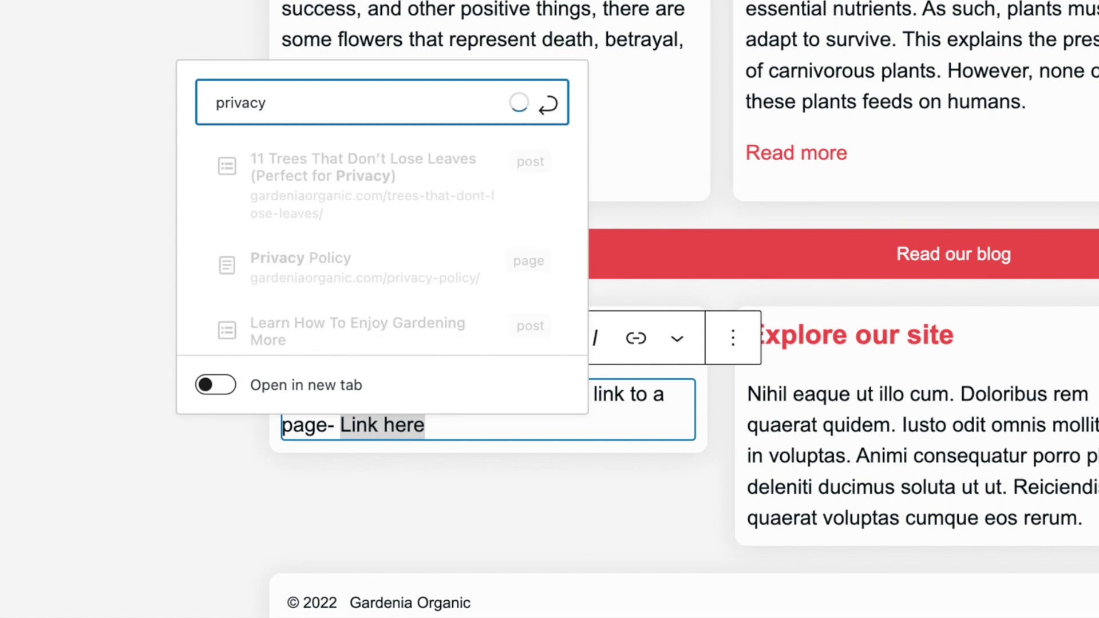
pyautogui.click(347, 264)
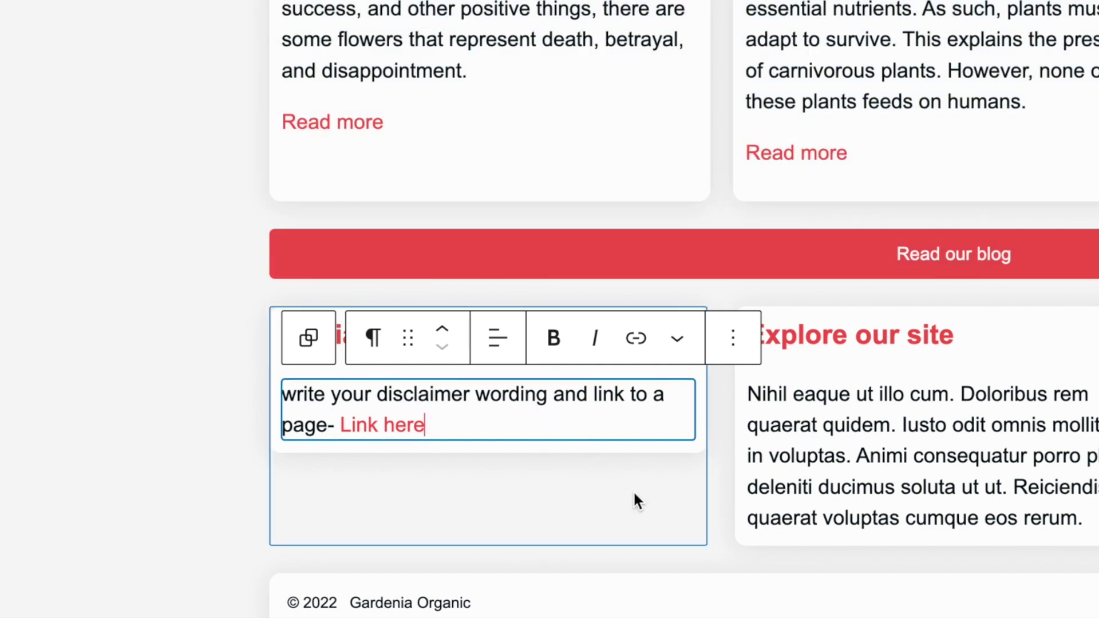
pyautogui.click(859, 467)
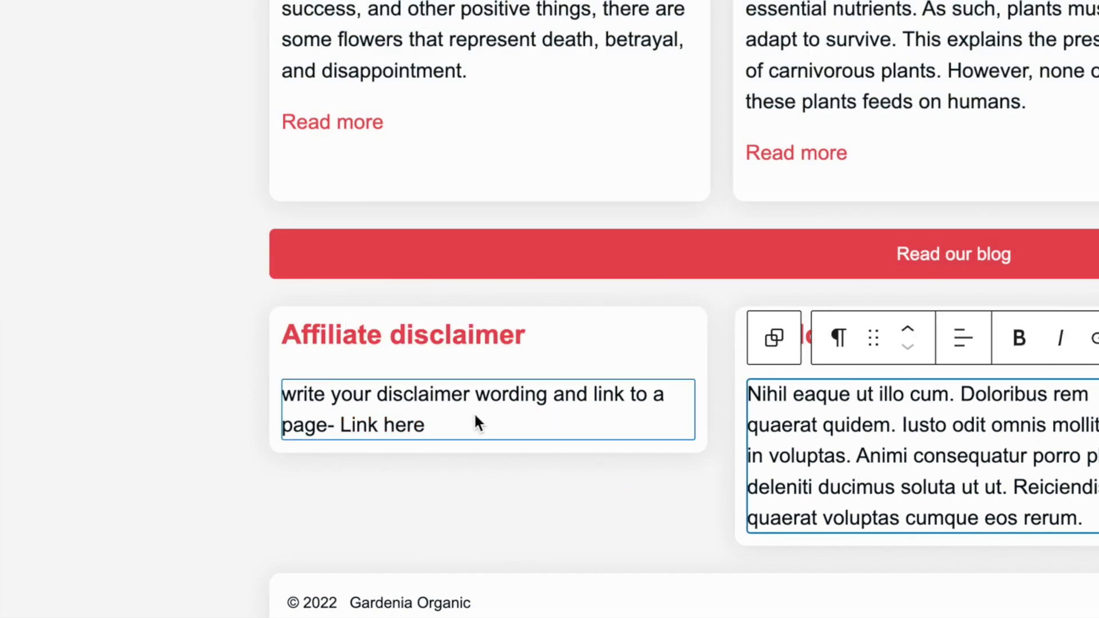
# Clear the placeholder paragraph from the Explore our site card in the footer.
pyautogui.click(1081, 455)
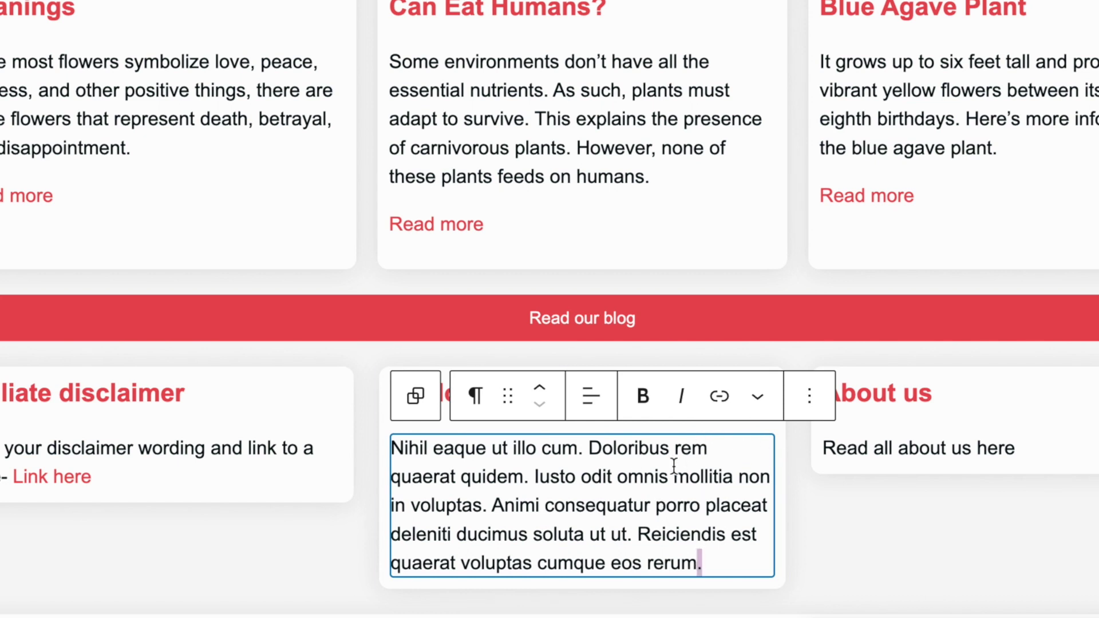
pyautogui.tripleClick(507, 477)
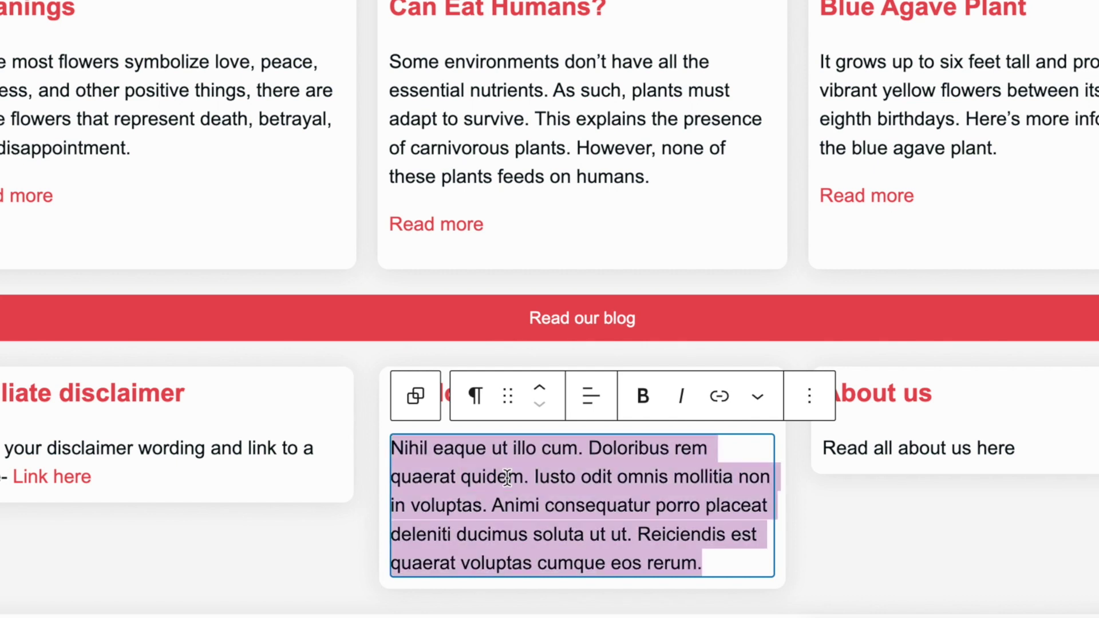
pyautogui.press('BackSpace')
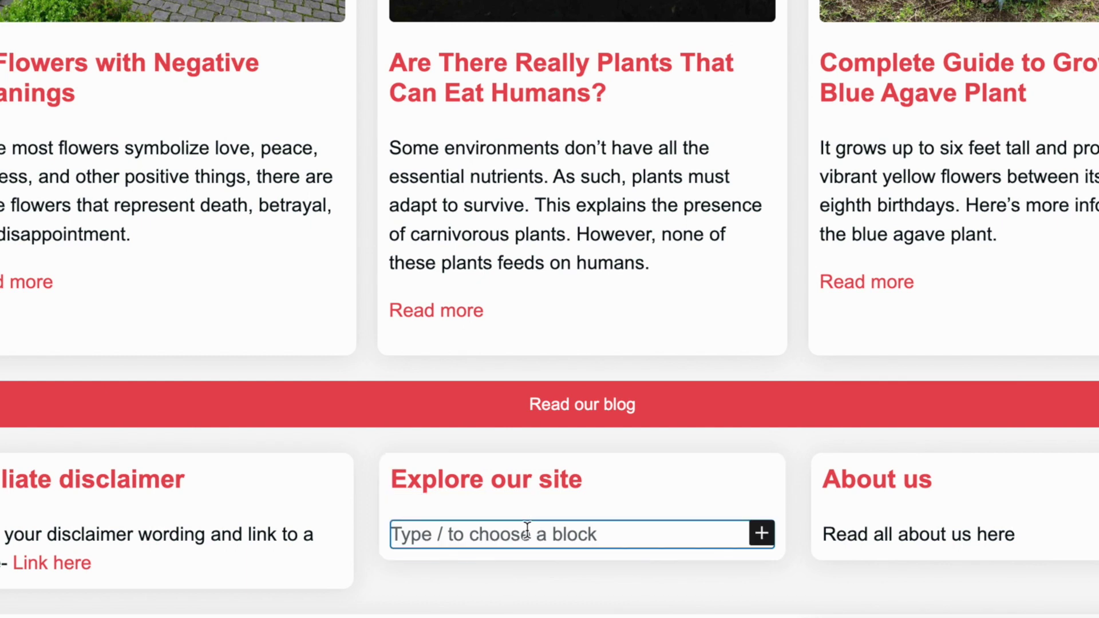
# Try a Calendar block under the Explore our site heading, and remove it again.
pyautogui.write('/')
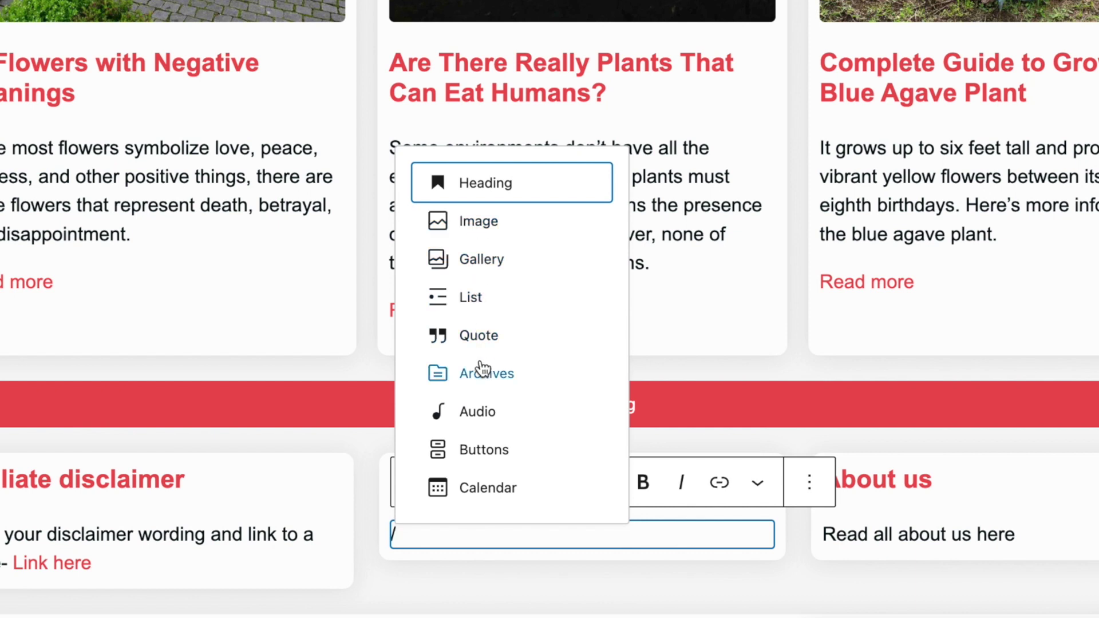
pyautogui.click(474, 488)
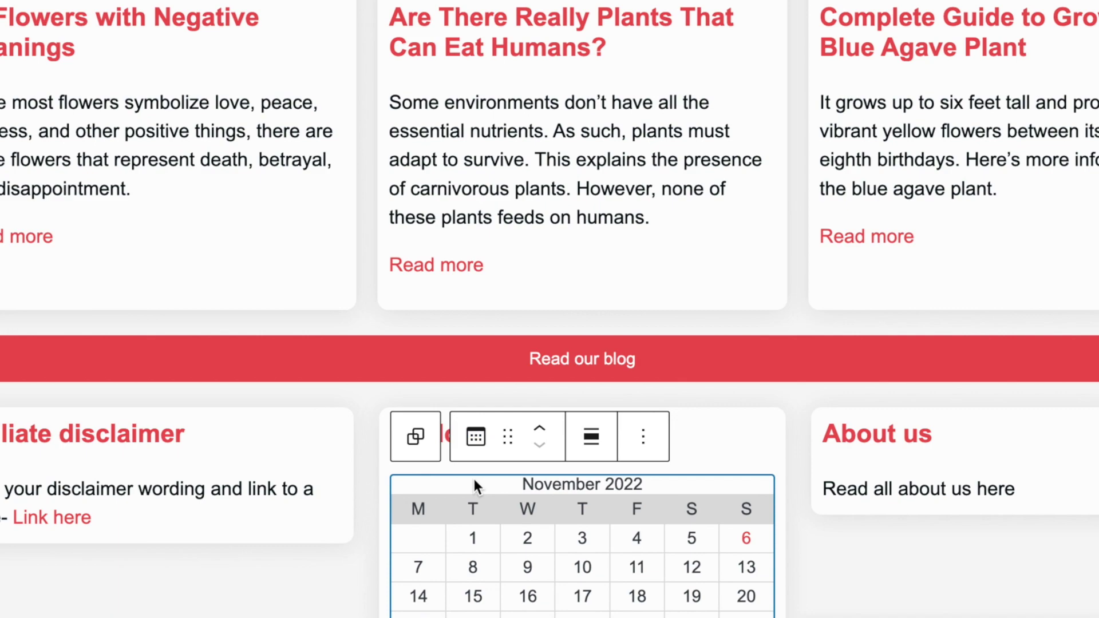
pyautogui.click(643, 436)
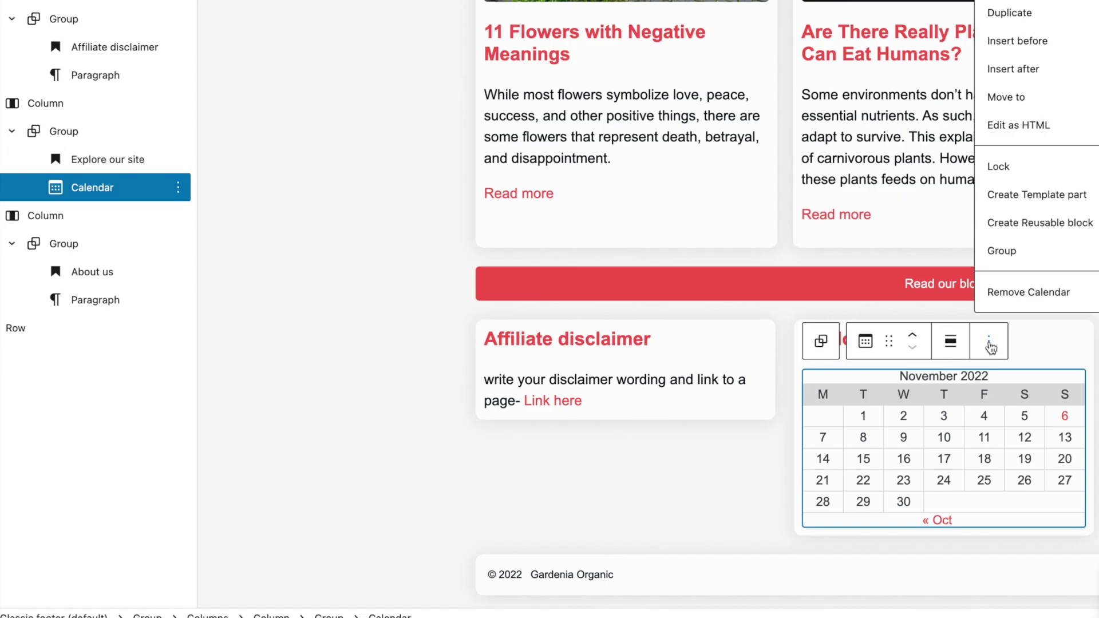
pyautogui.click(1029, 295)
# Insert an image block under the Explore our site heading with the media library photo of flower planters by a porch.
pyautogui.click(923, 497)
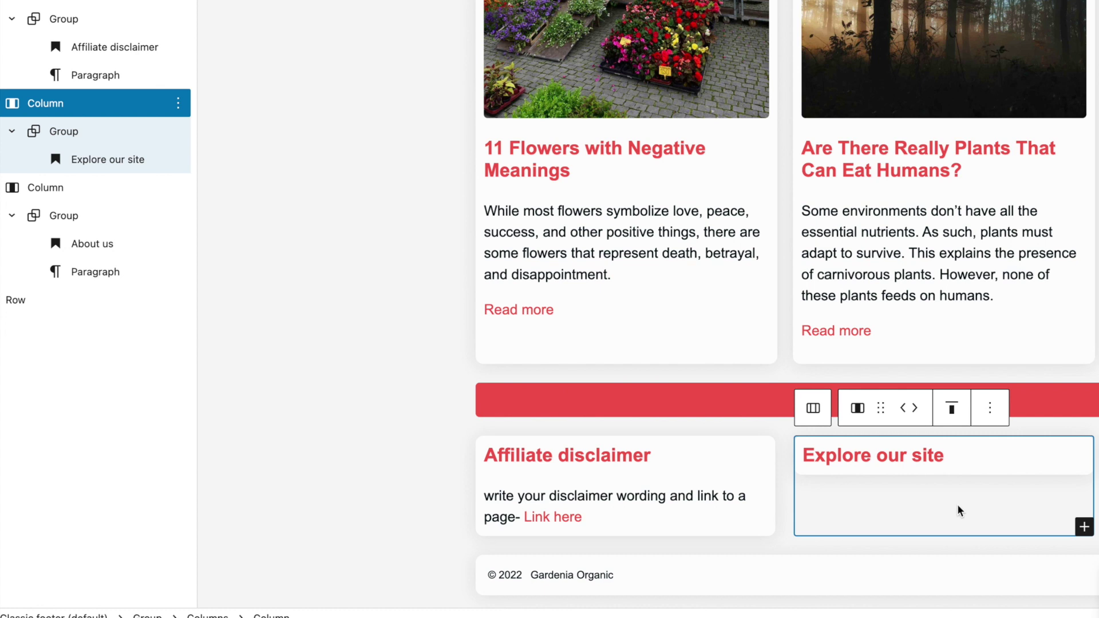
pyautogui.click(958, 454)
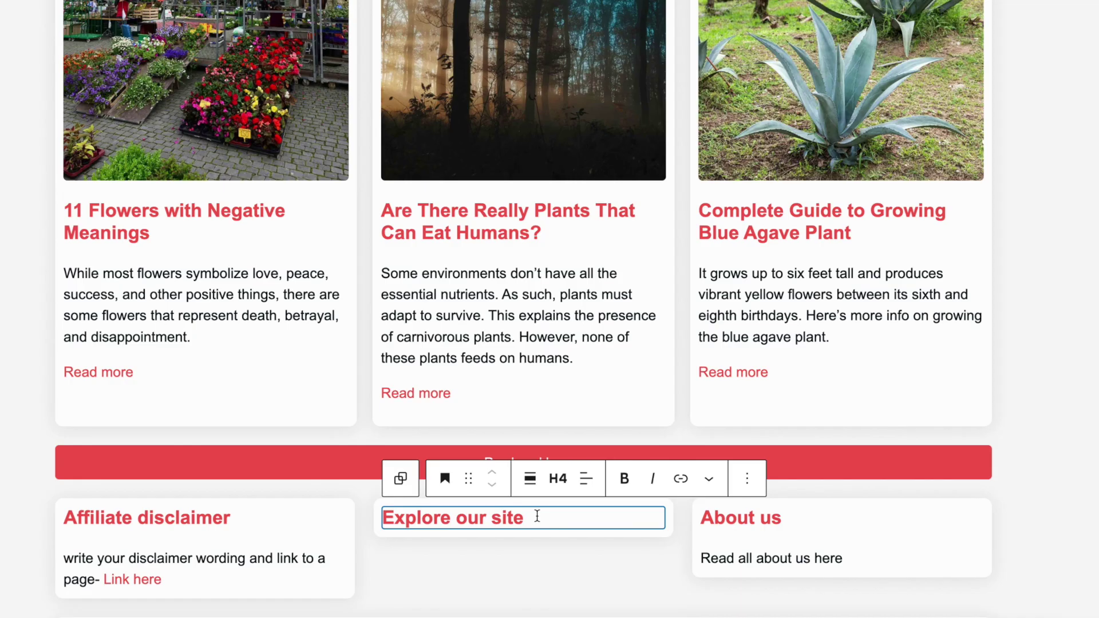
pyautogui.press('Return')
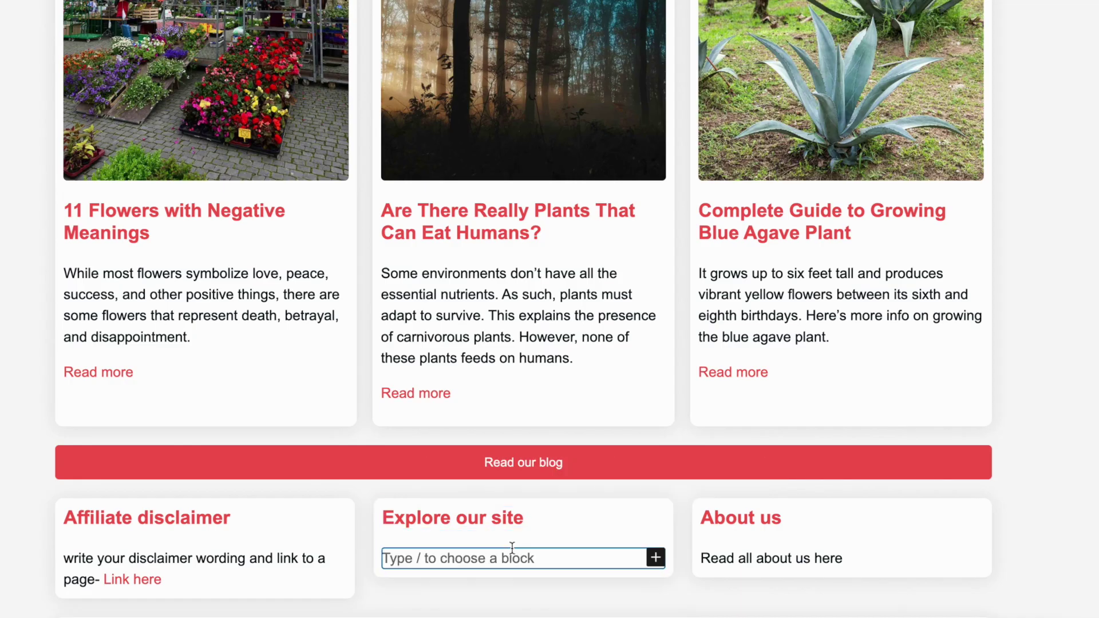
pyautogui.click(655, 558)
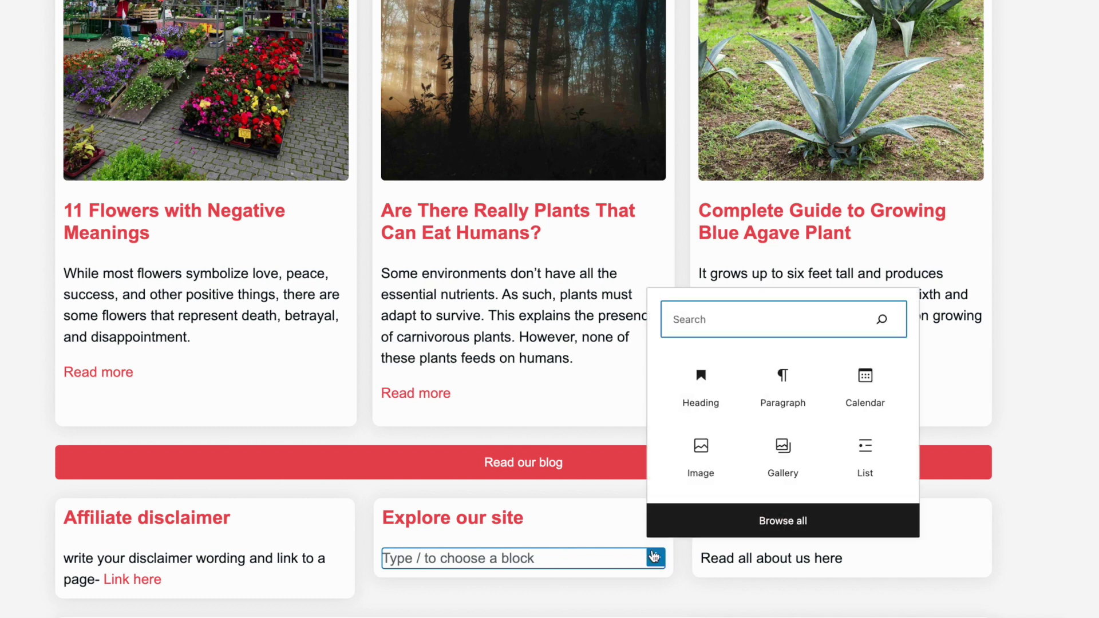
pyautogui.click(701, 449)
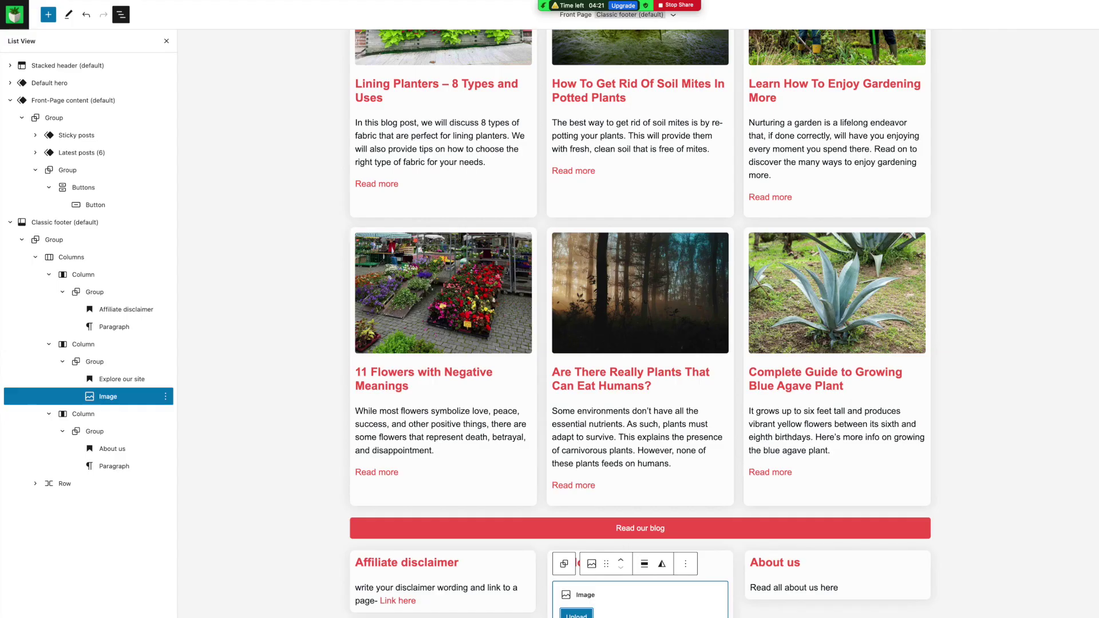
pyautogui.click(593, 617)
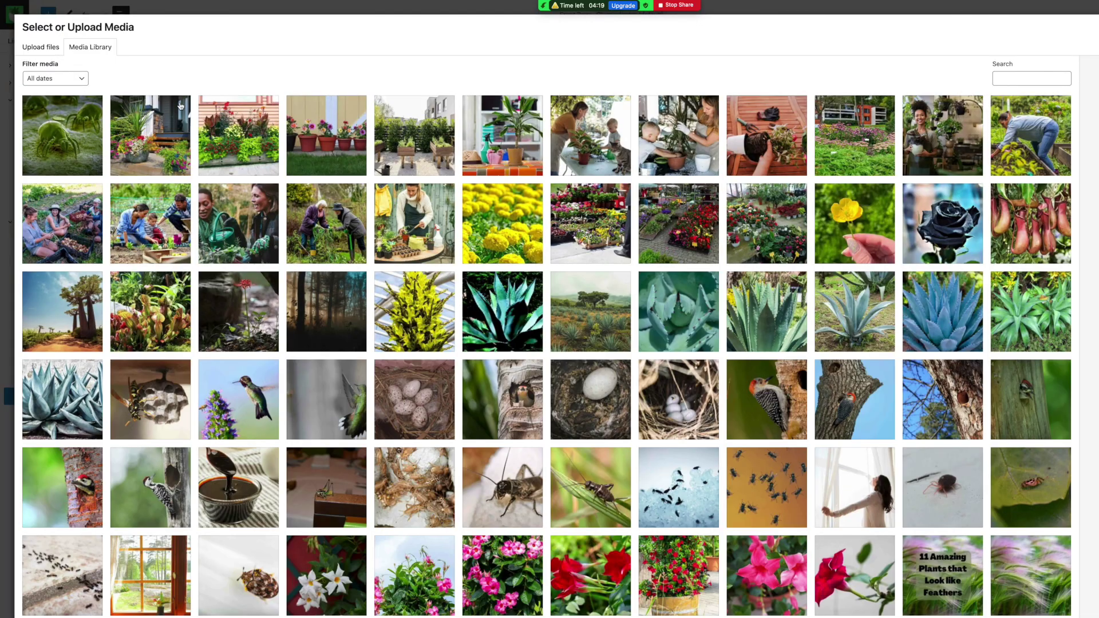
pyautogui.click(143, 130)
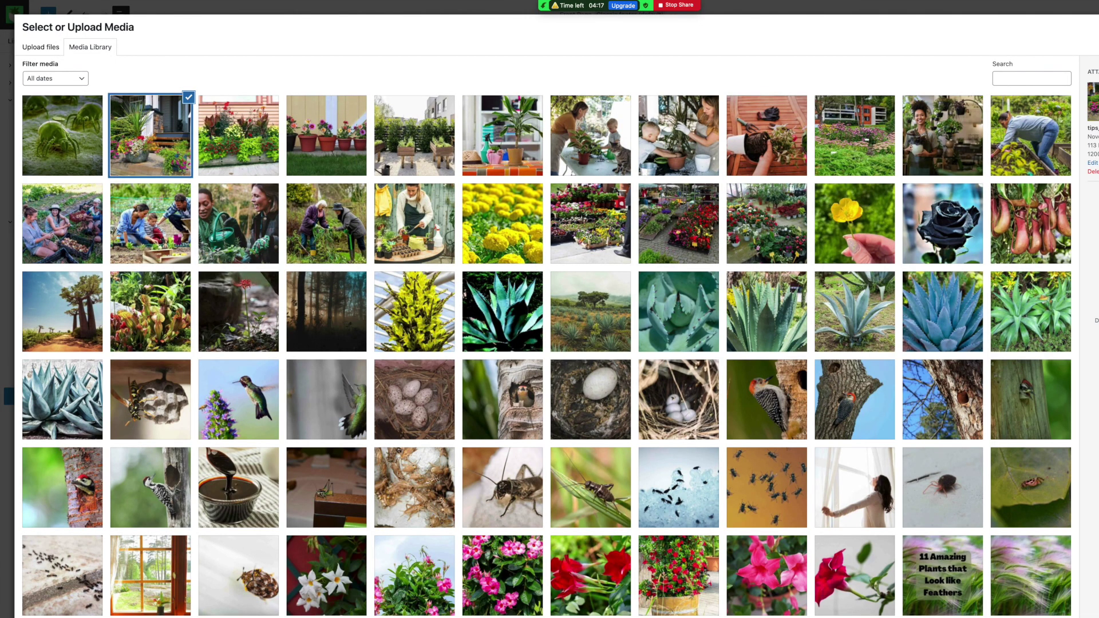
pyautogui.click(1058, 617)
# Remove the planter image block from the Explore our site card.
pyautogui.click(764, 347)
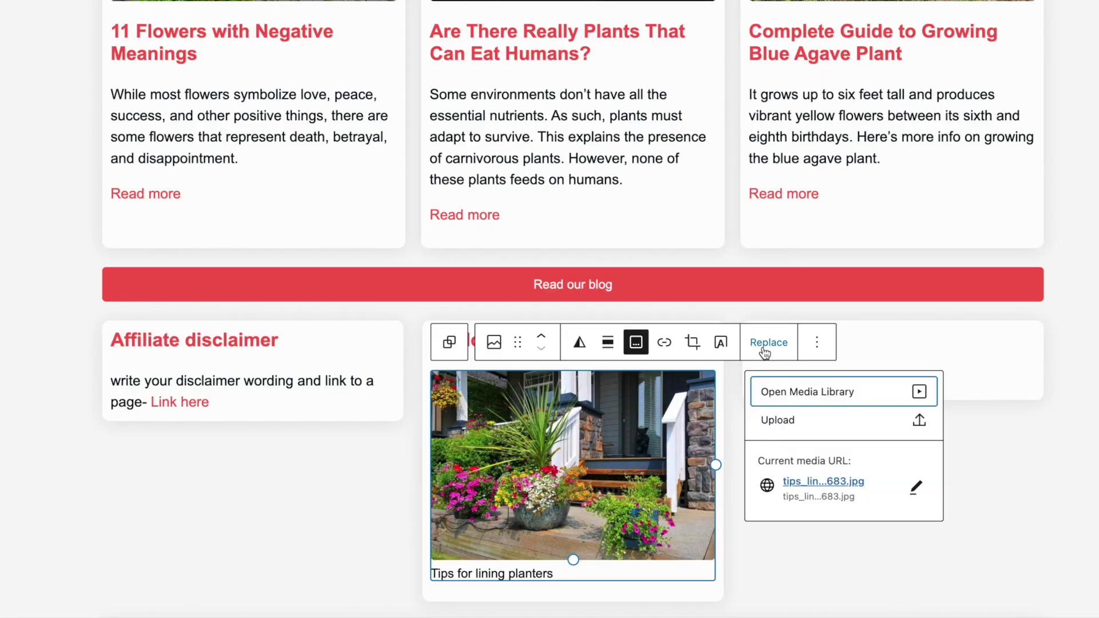
pyautogui.click(816, 342)
pyautogui.click(819, 293)
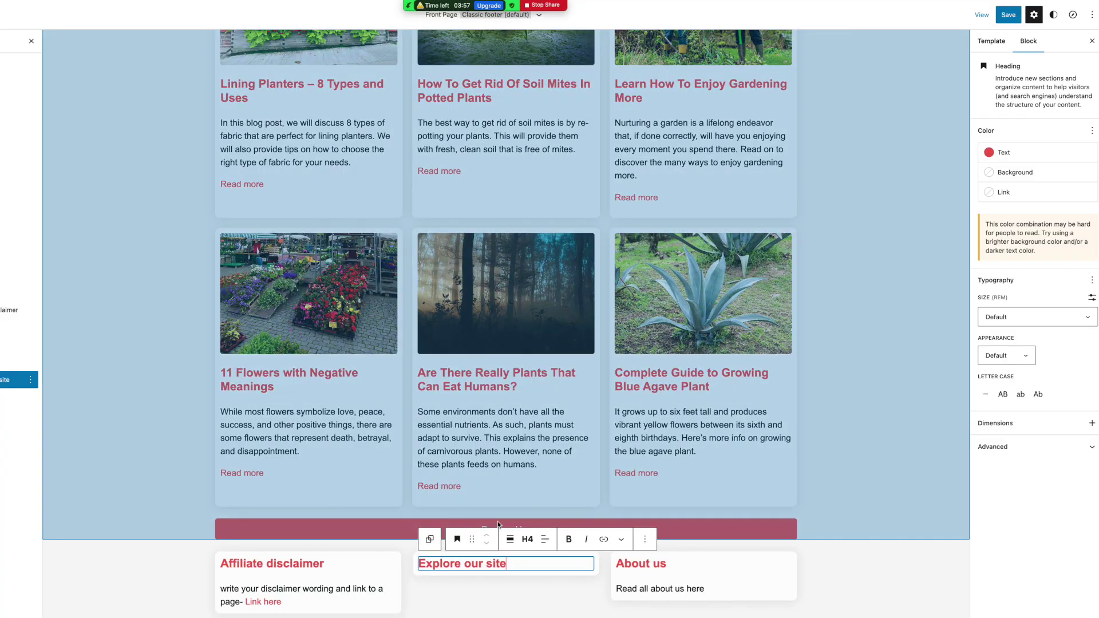
# Save the changes to the Classic footer (default) template part.
pyautogui.scroll(15, 803, 362)
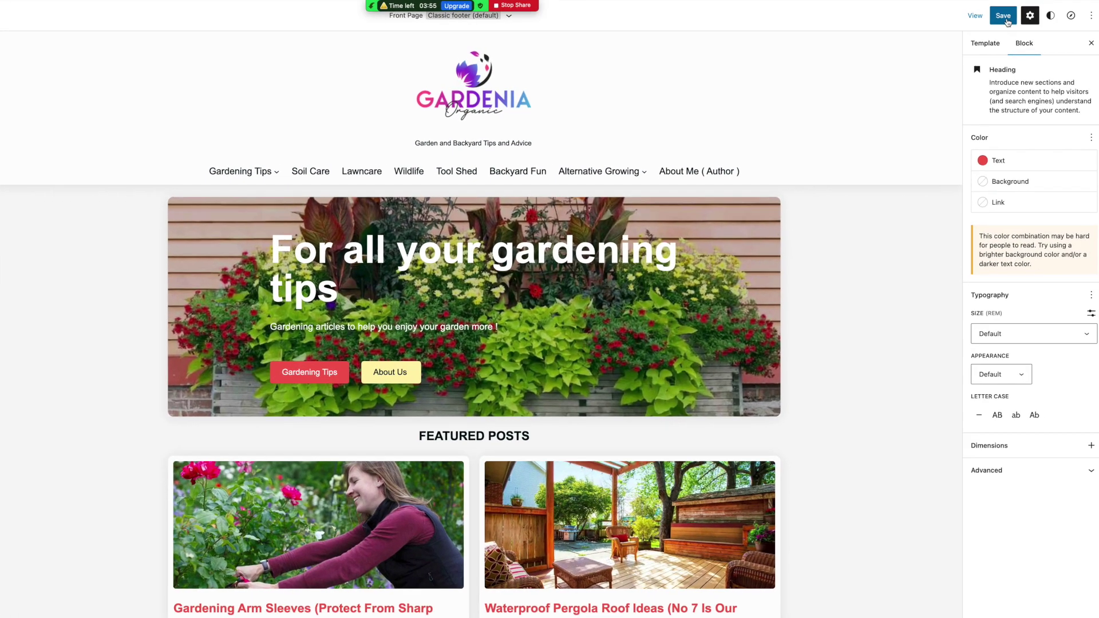
pyautogui.click(1011, 17)
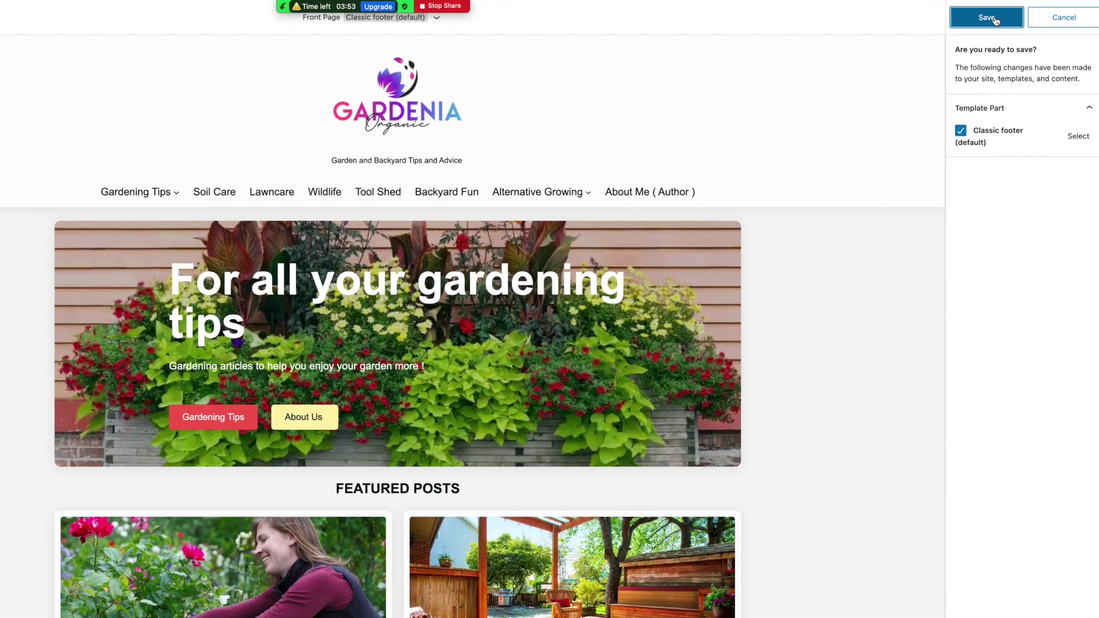
pyautogui.click(1012, 18)
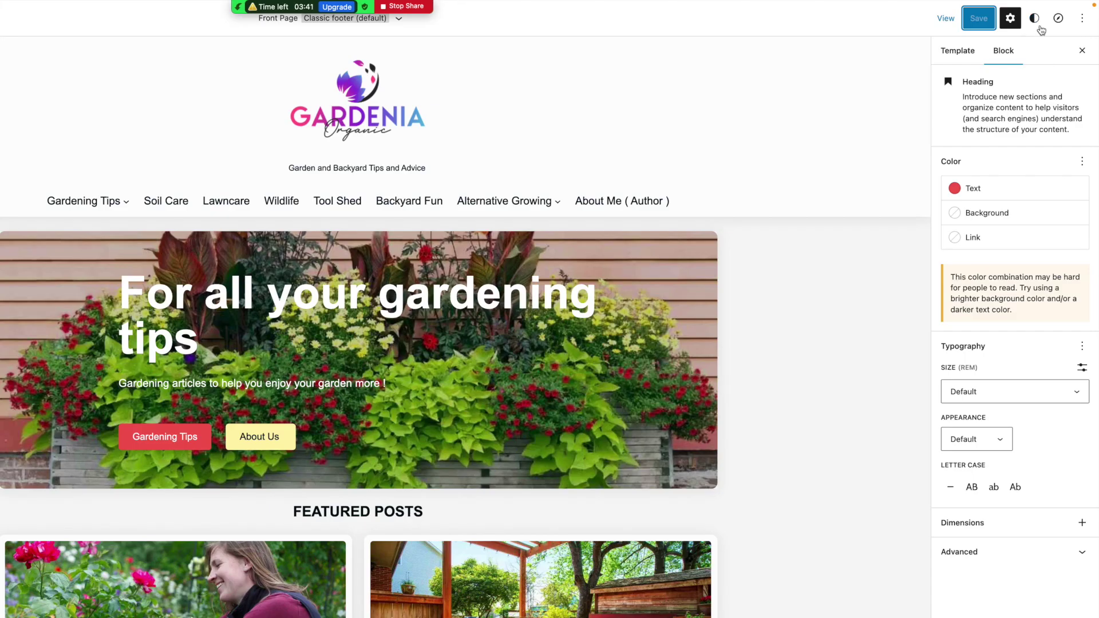
# Open the site's style variations, dismissing the Welcome to Styles guide.
pyautogui.click(1034, 19)
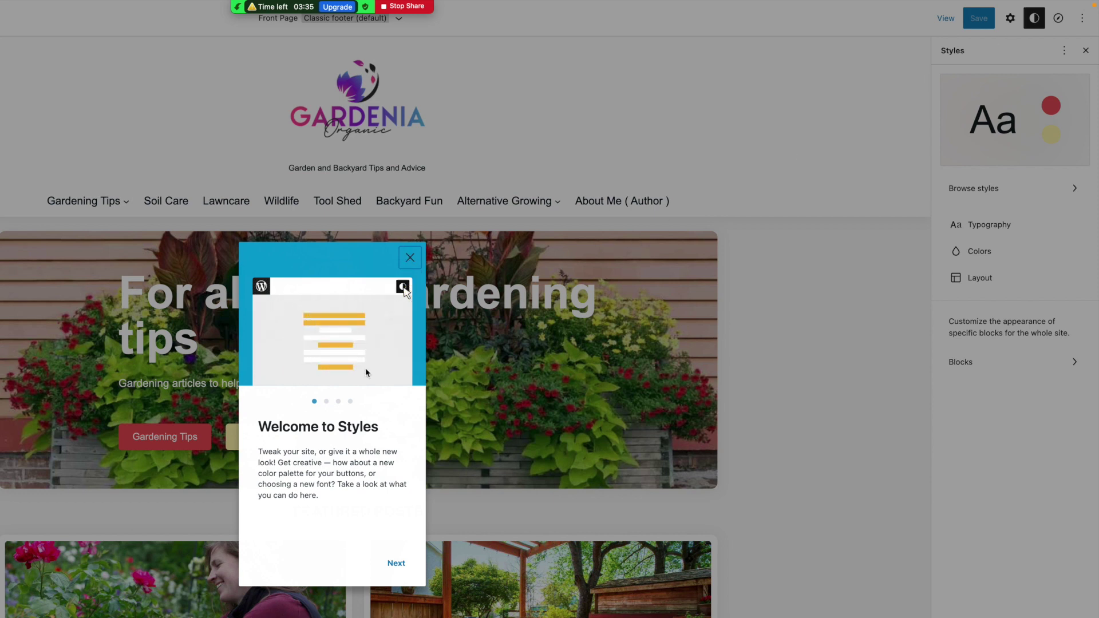
pyautogui.click(410, 257)
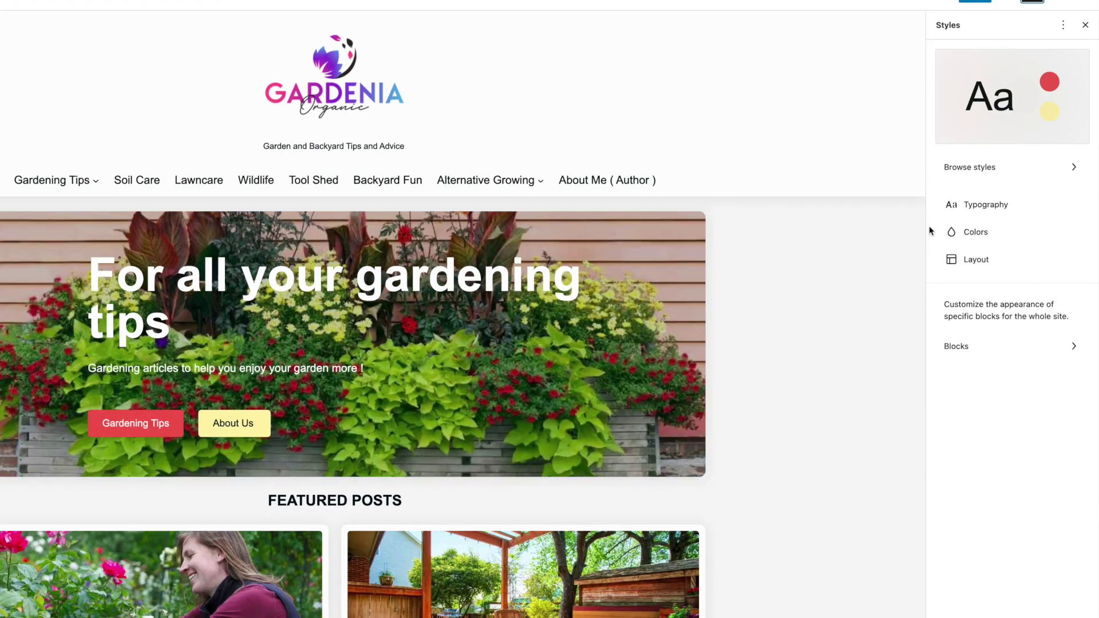
pyautogui.click(988, 169)
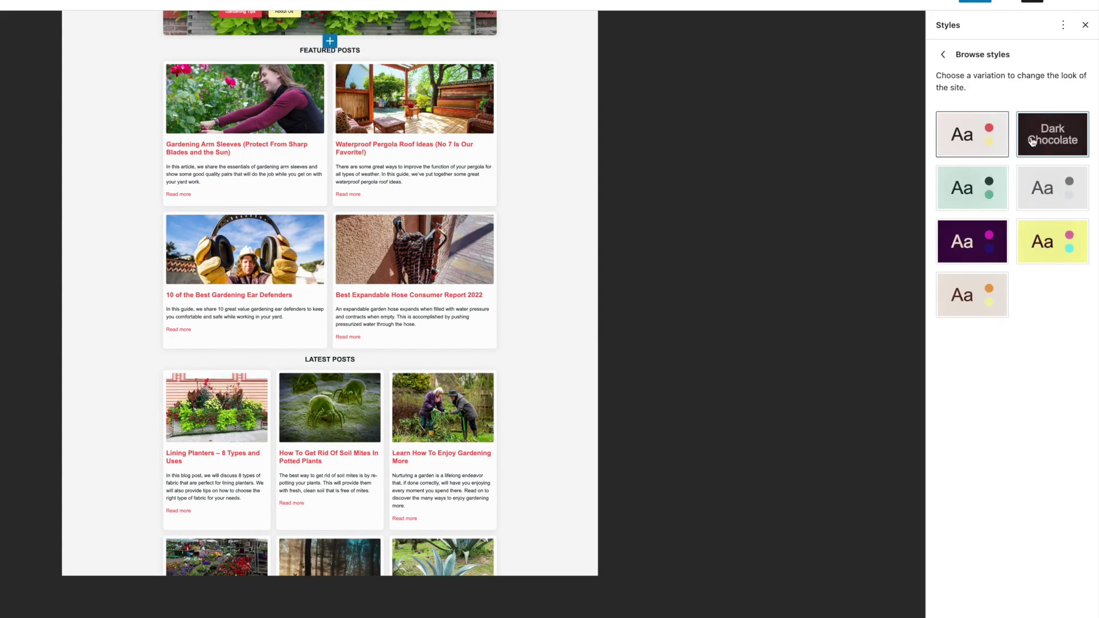
# Try the Dark Chocolate, Minimal Mint, Monochrome and Neon style variations on the front page, ending on Default.
pyautogui.click(1032, 141)
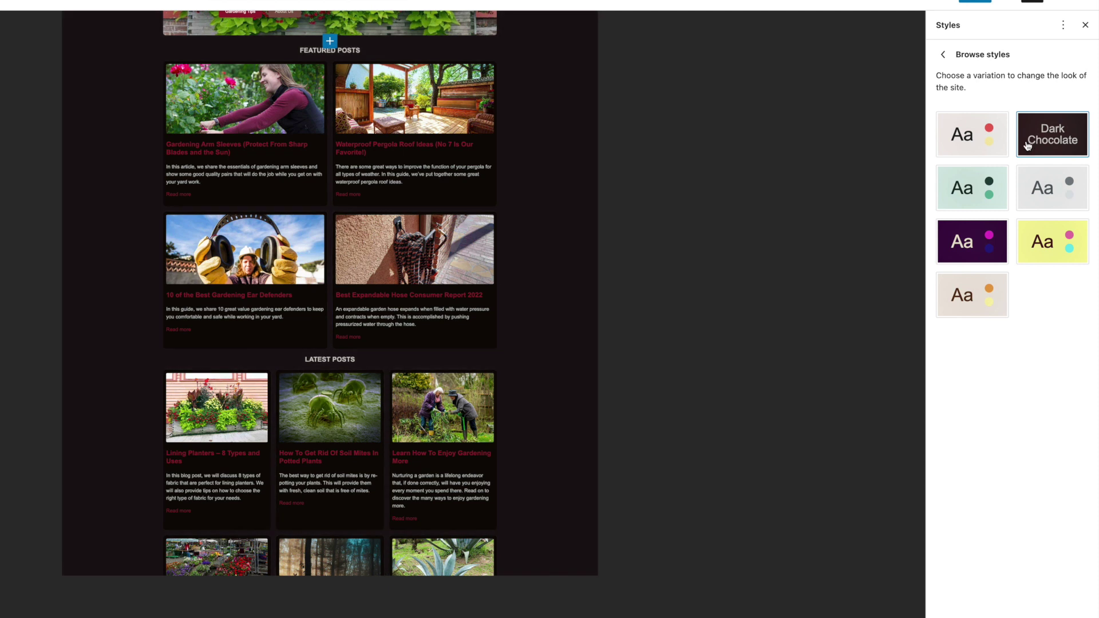
pyautogui.click(972, 187)
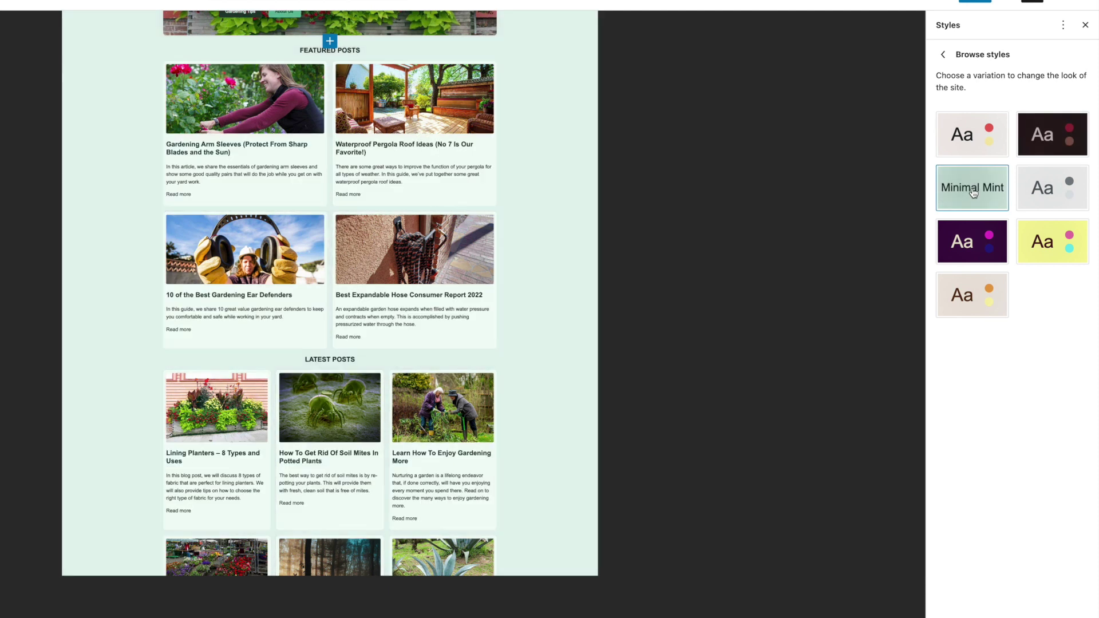
pyautogui.click(1039, 201)
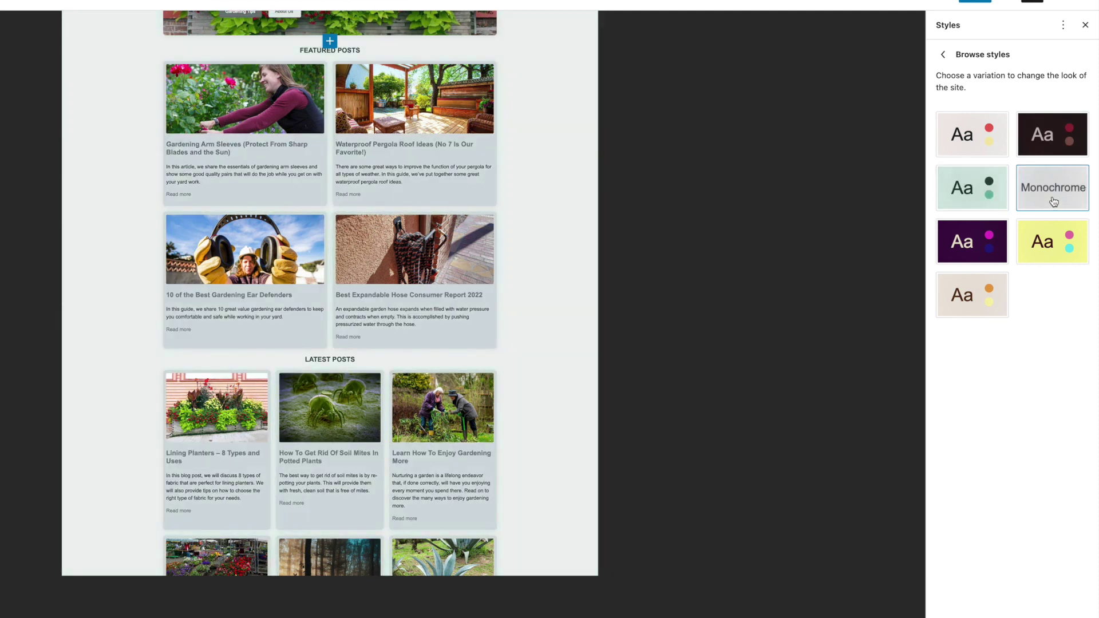
pyautogui.click(974, 255)
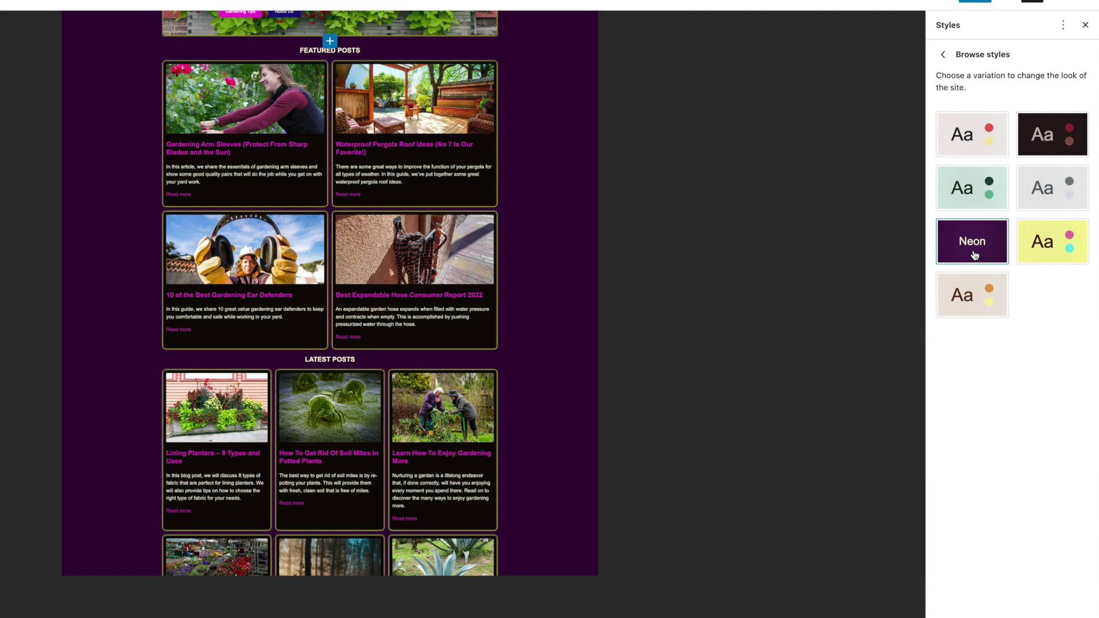
pyautogui.click(1056, 151)
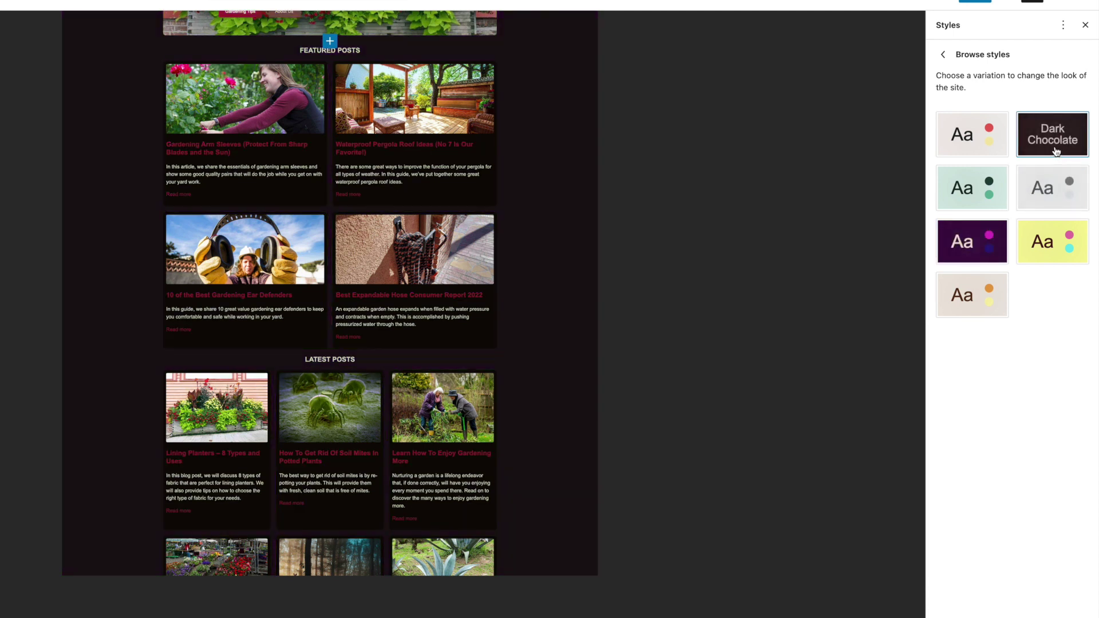
pyautogui.click(971, 146)
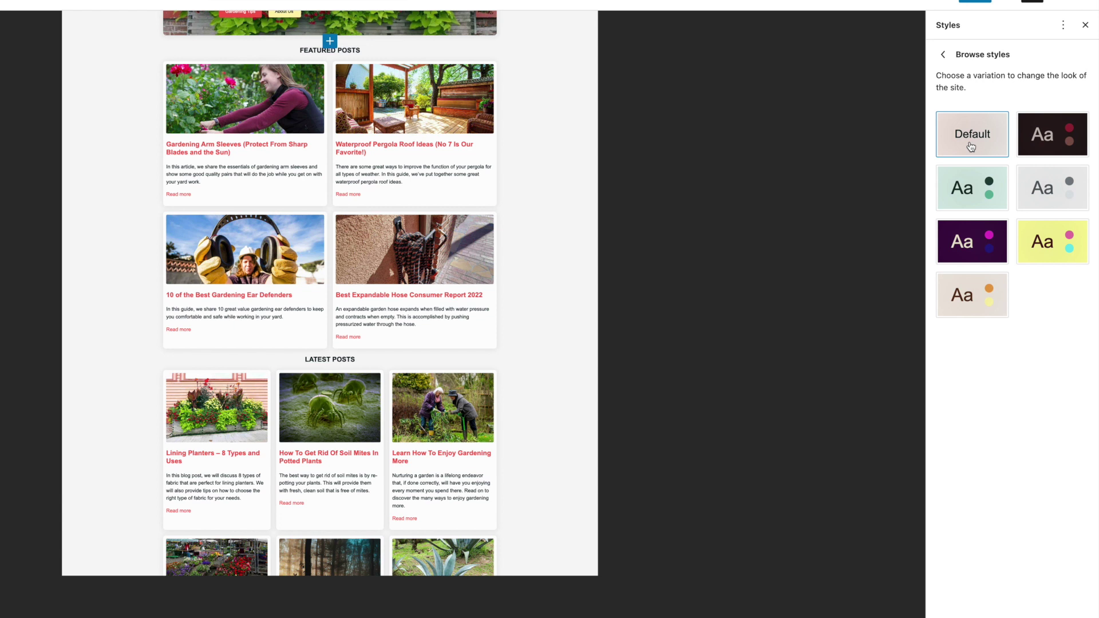
# Apply the Minimal Mint style variation to the site and save the Custom Styles.
pyautogui.click(968, 188)
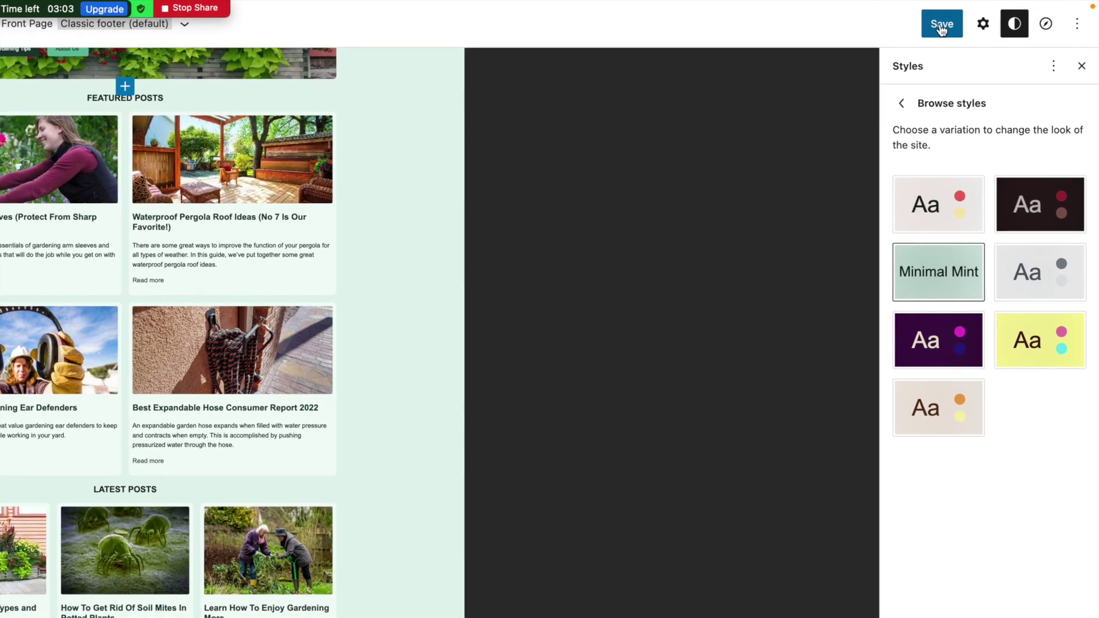
pyautogui.click(977, 18)
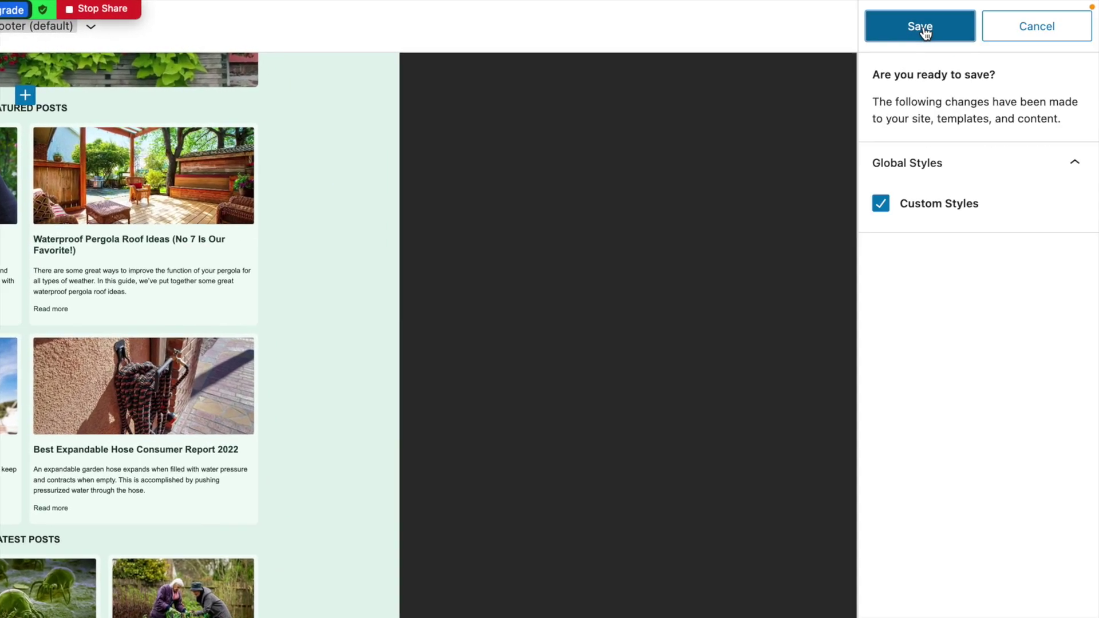
pyautogui.click(923, 29)
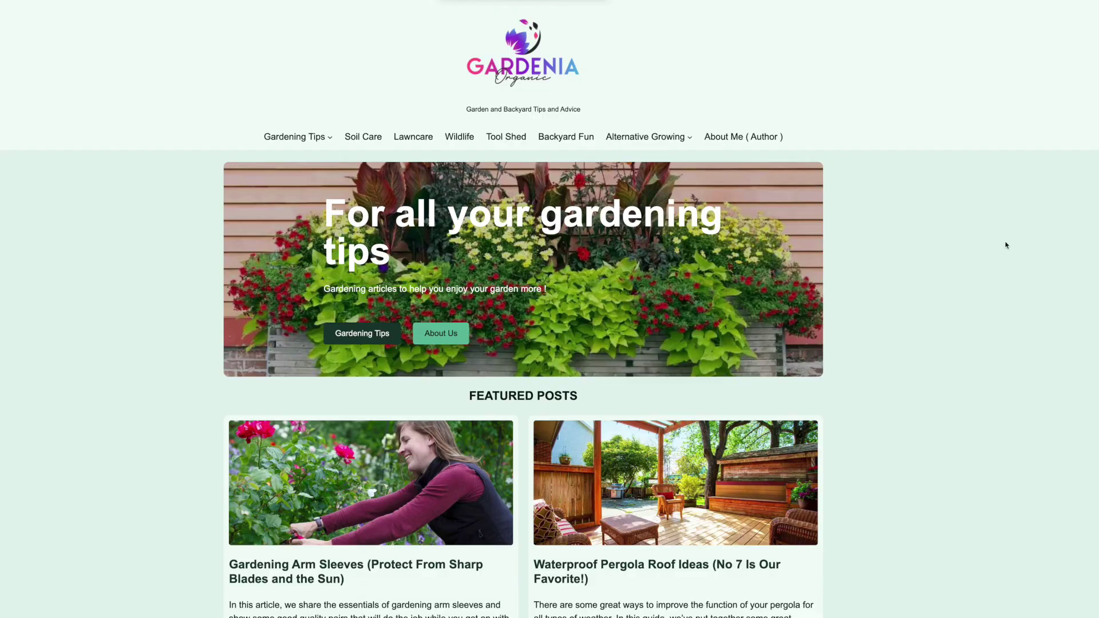
# Review the restyled front page on the live site, from the header and hero through the Featured Posts and Latest Posts sections.
pyautogui.scroll(-6, 1019, 300)
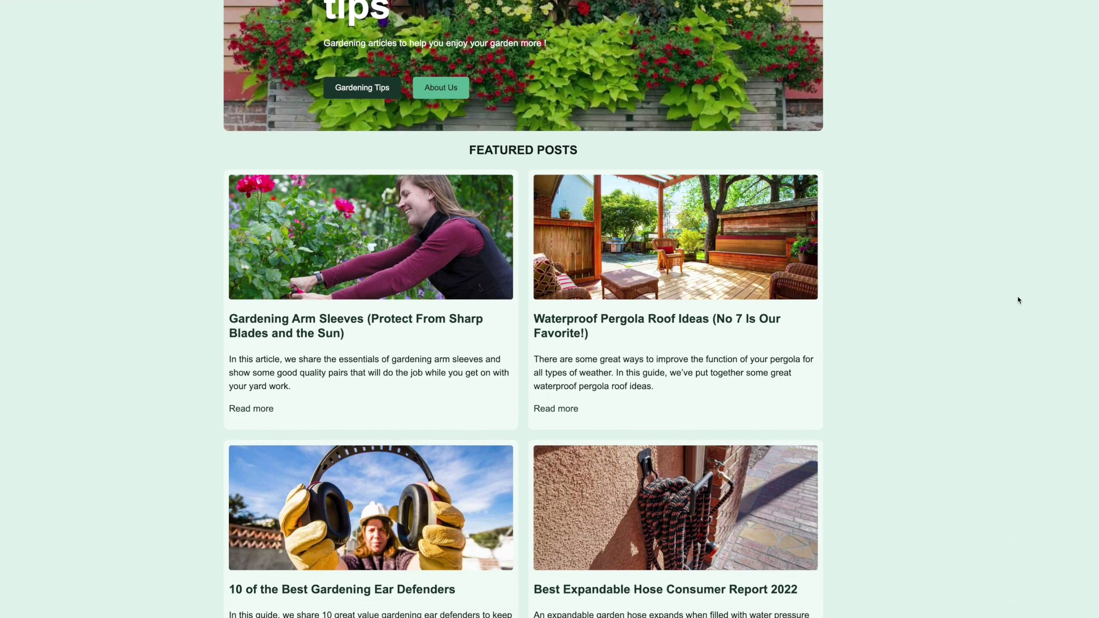
pyautogui.scroll(-7, 1019, 300)
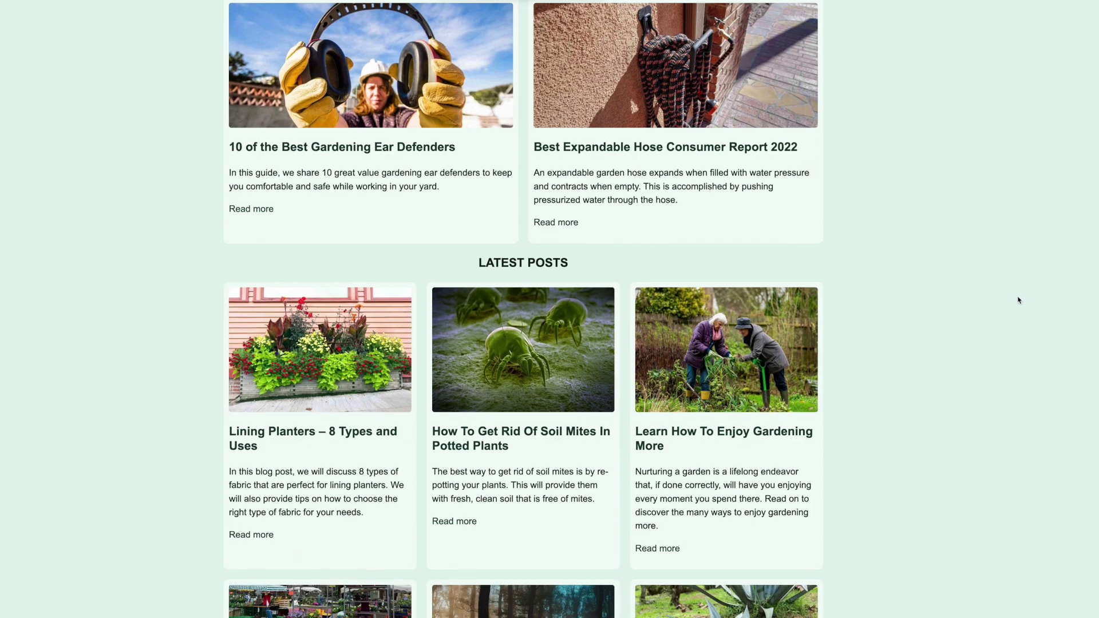
pyautogui.scroll(-5, 1018, 300)
pyautogui.scroll(9, 1019, 300)
pyautogui.scroll(10, 1019, 300)
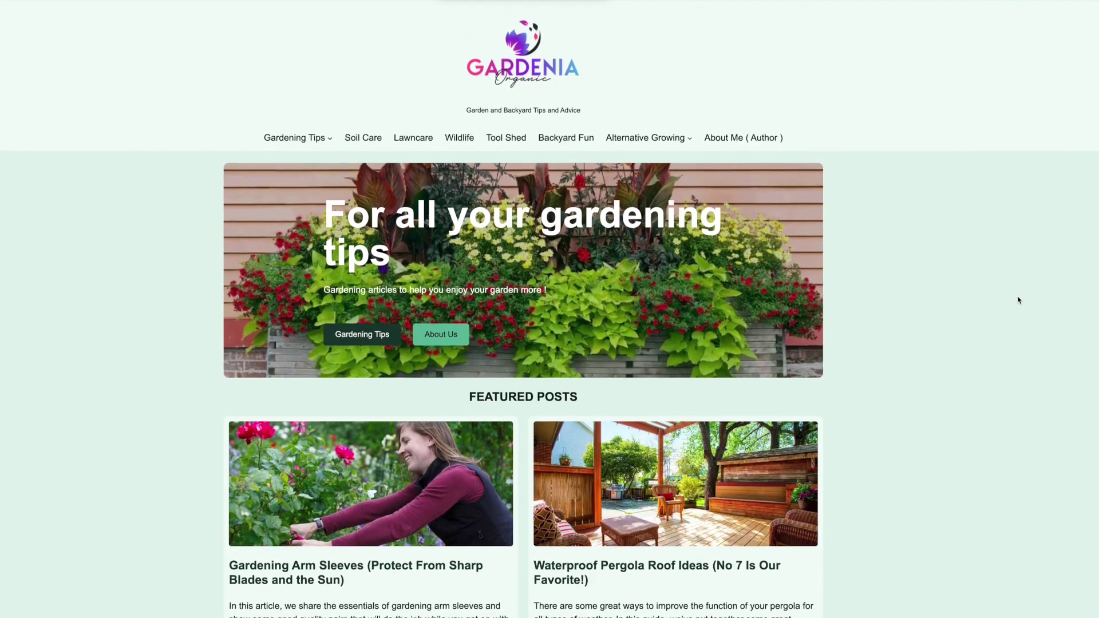